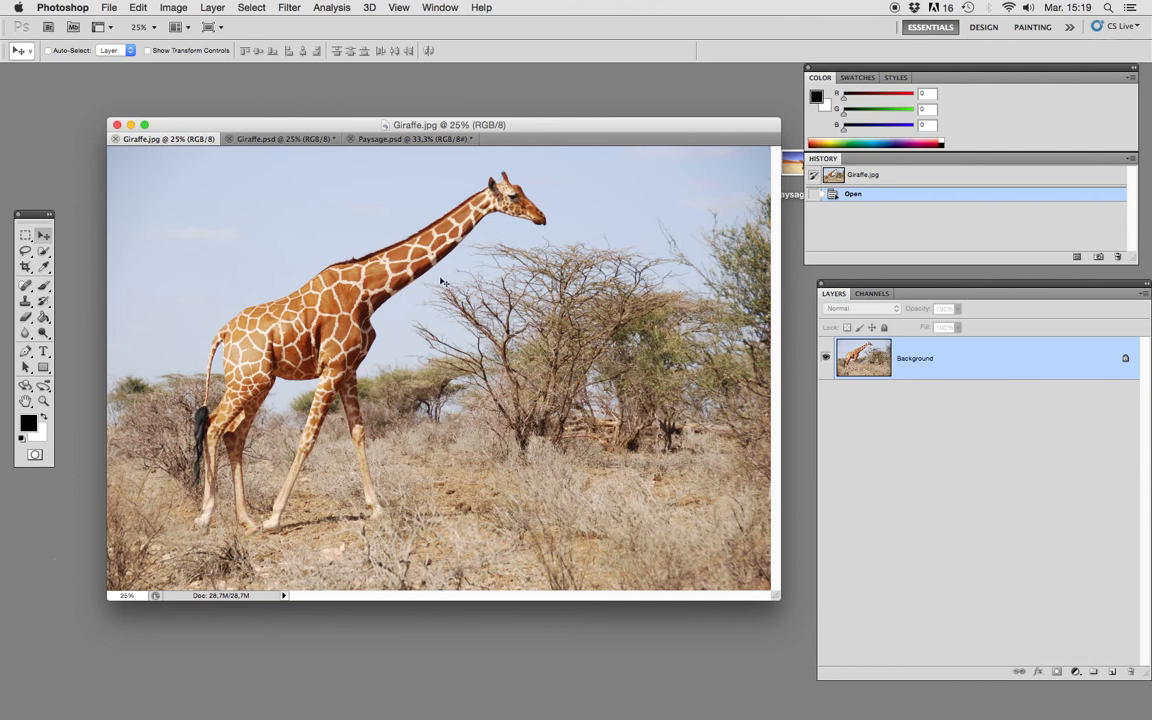
Look over the desert landscape in Paysage.psd and the finished giraffe selection in Giraffe.psd, returning to Giraffe.jpg.
{"action": "left_click", "coordinate": [393, 139]}
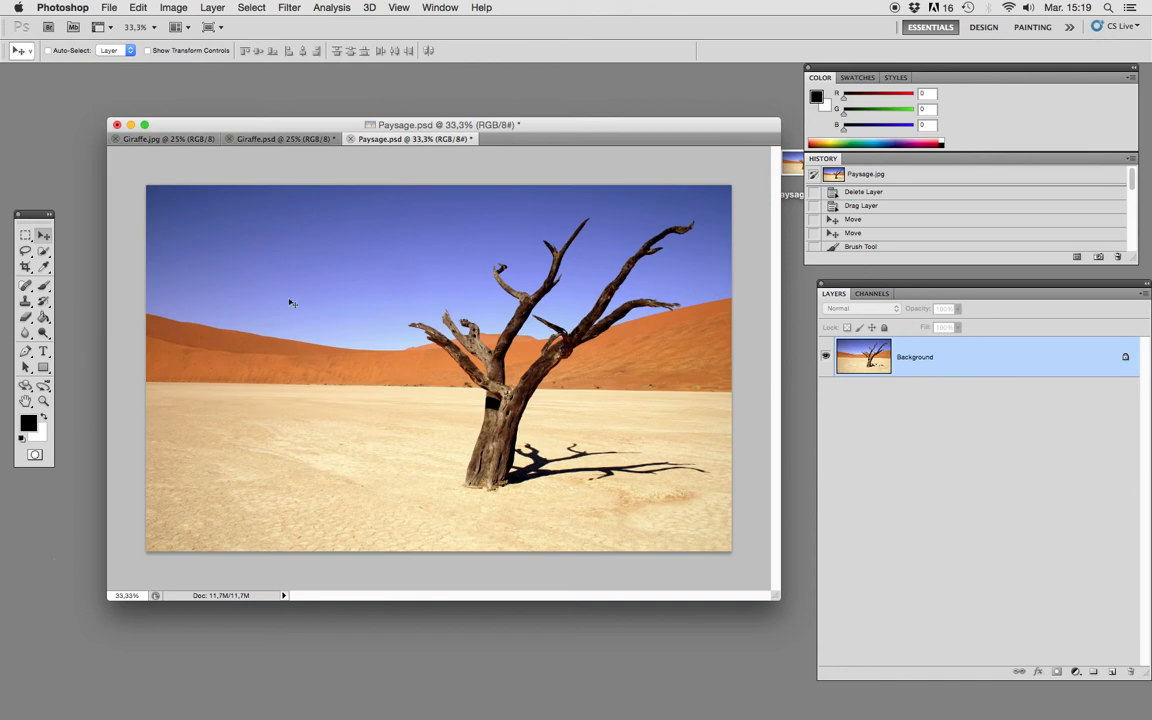
{"action": "left_click", "coordinate": [268, 140]}
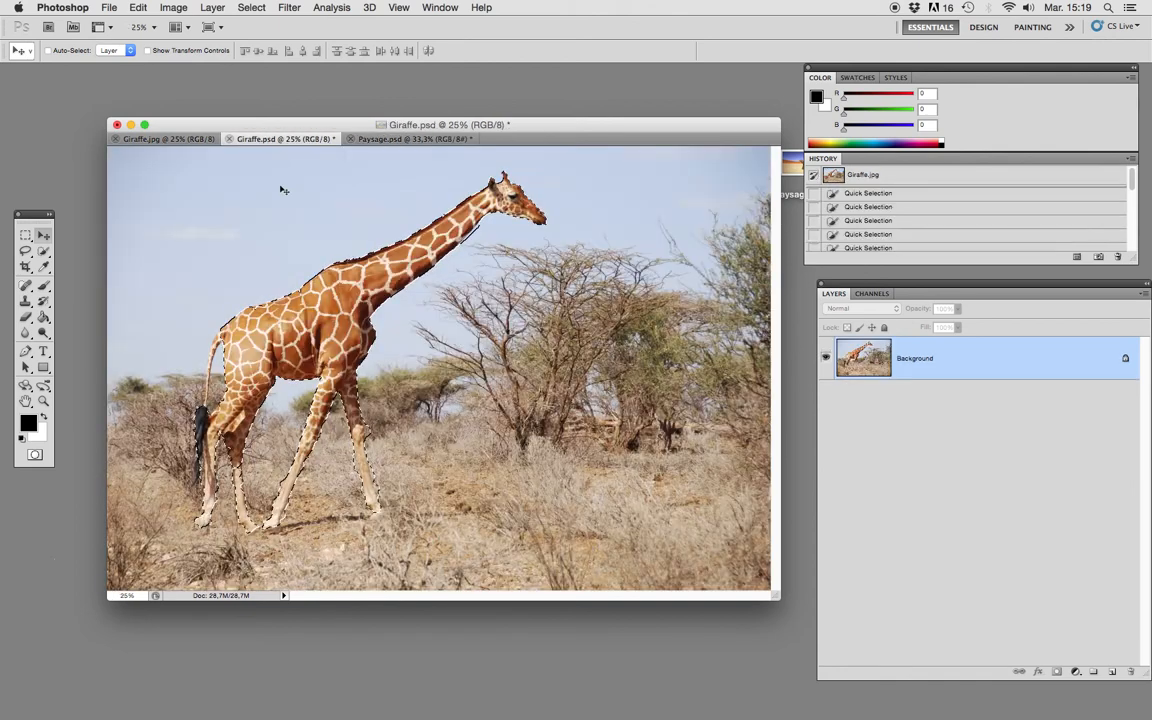
{"action": "left_click", "coordinate": [176, 140]}
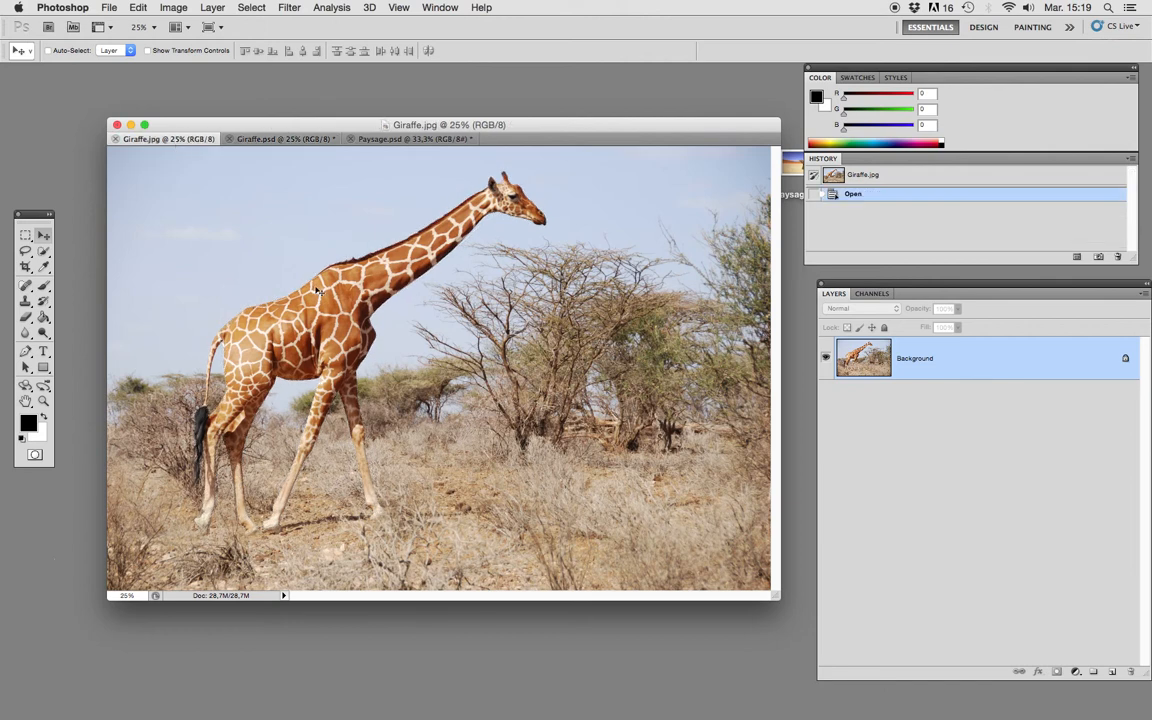
{"action": "left_click_drag", "start_coordinate": [281, 126], "coordinate": [287, 128]}
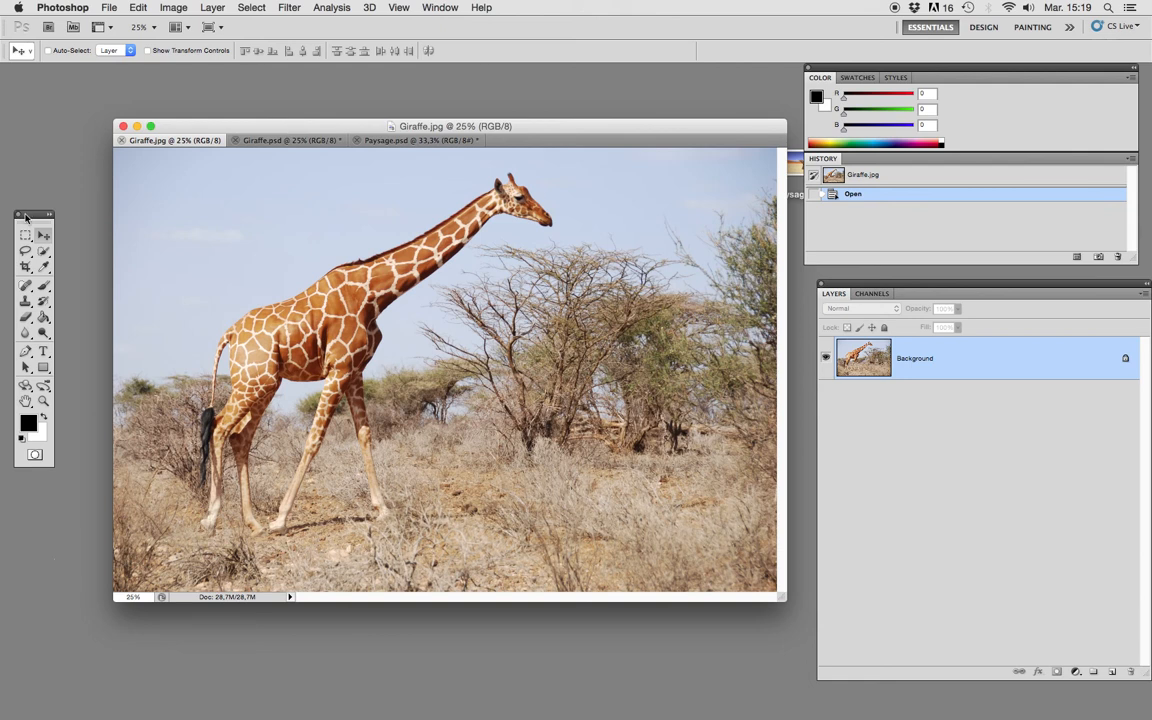
Activate the Quick Selection tool in new-selection mode with an 84 px brush at 100% hardness.
{"action": "left_click_drag", "start_coordinate": [28, 214], "coordinate": [470, 258]}
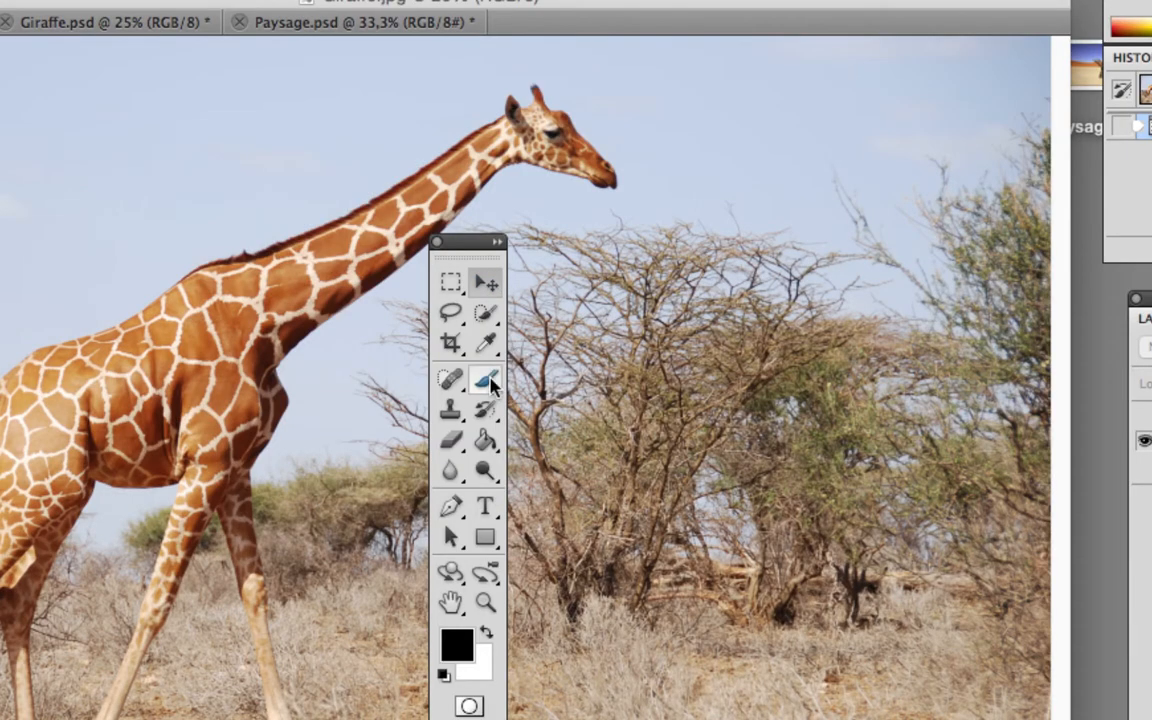
{"action": "left_click", "coordinate": [452, 284]}
{"action": "left_click", "coordinate": [485, 312]}
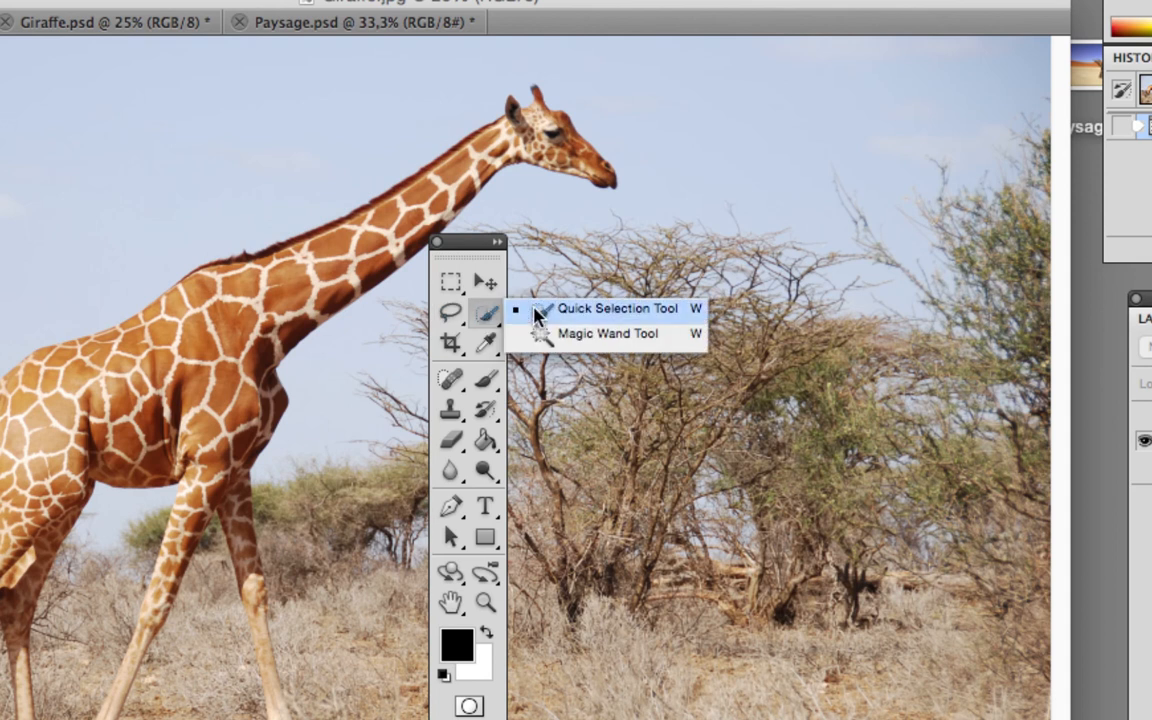
{"action": "left_click", "coordinate": [593, 316]}
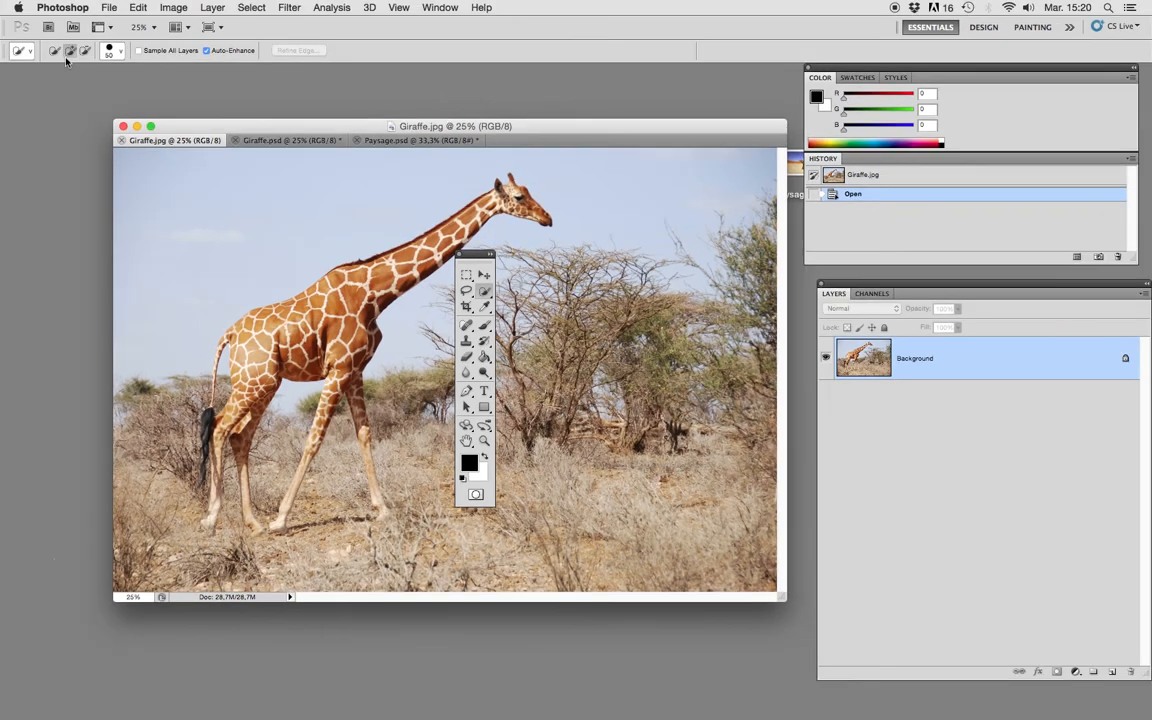
{"action": "left_click", "coordinate": [53, 50]}
{"action": "left_click", "coordinate": [116, 50]}
{"action": "left_click_drag", "start_coordinate": [85, 87], "coordinate": [101, 86]}
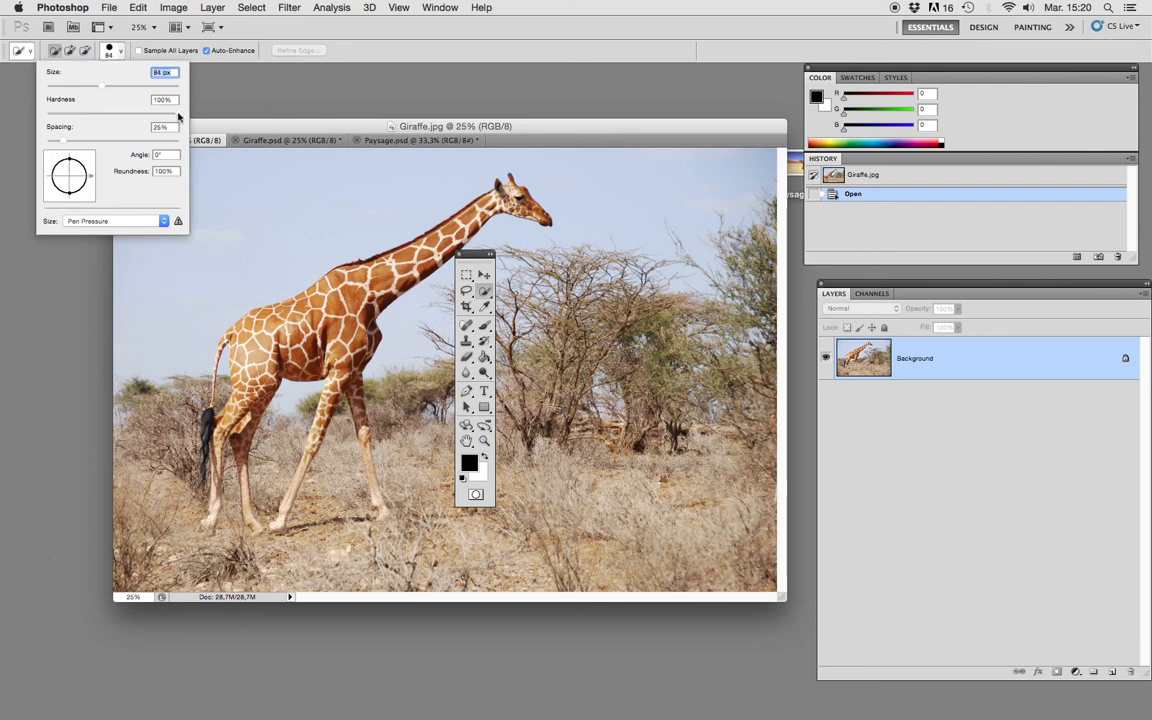
{"action": "mouse_move", "coordinate": [178, 113]}
{"action": "left_mouse_down"}
{"action": "mouse_move", "coordinate": [100, 110]}
{"action": "mouse_move", "coordinate": [183, 113]}
{"action": "left_mouse_up"}
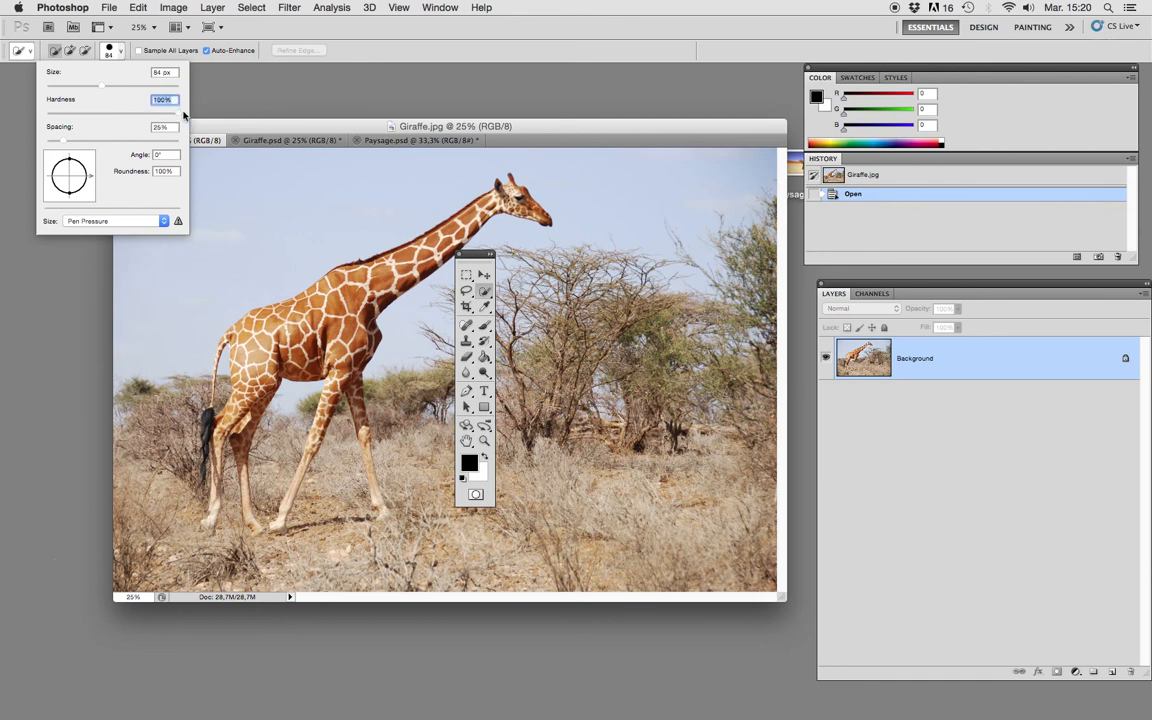
{"action": "key", "text": "Return"}
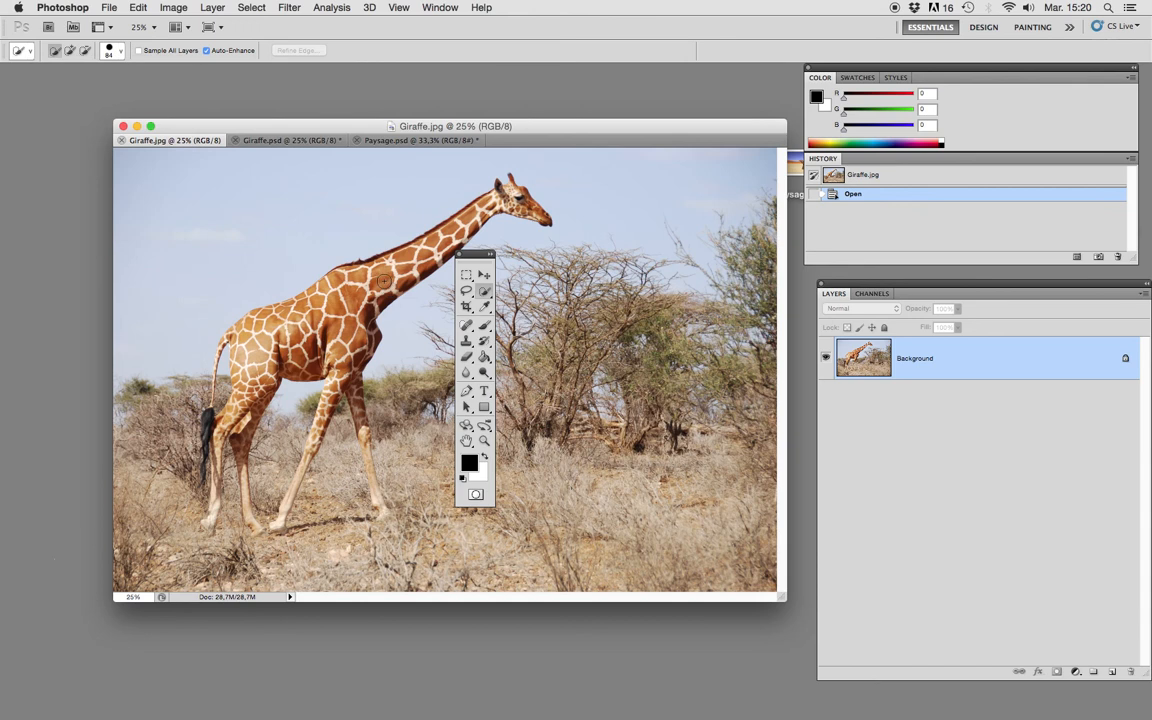
Quick-select the giraffe's neck, head, chest and upper front leg in Giraffe.jpg.
{"action": "left_click", "coordinate": [381, 279]}
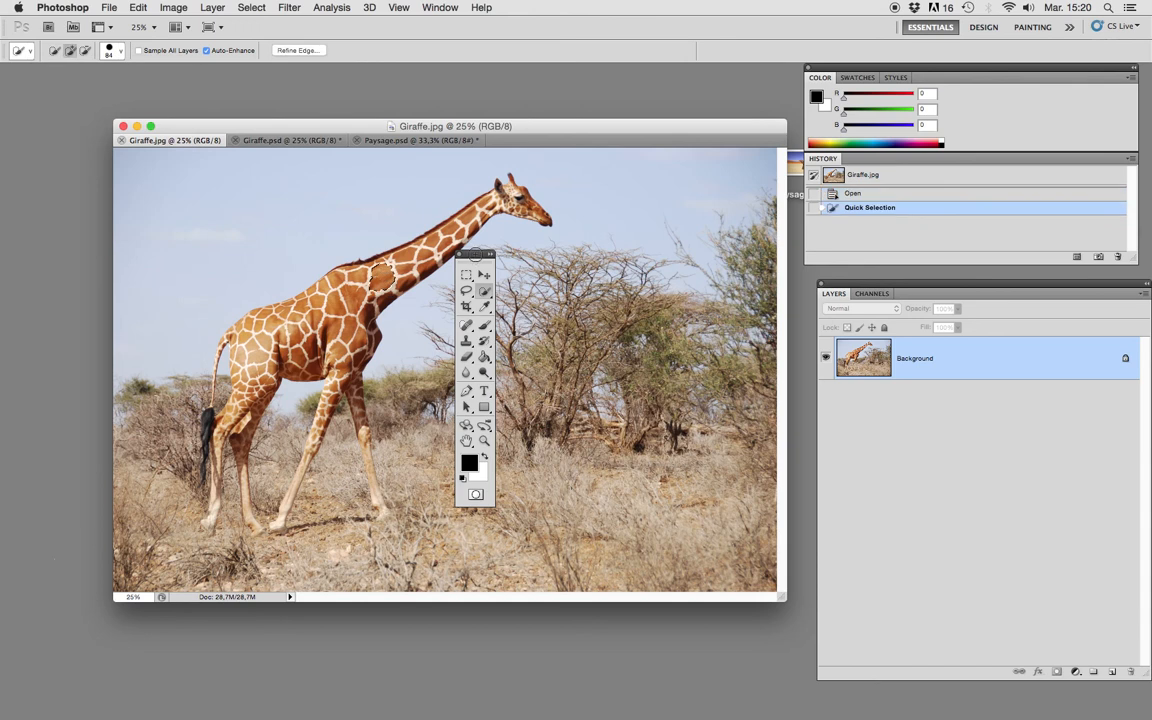
{"action": "mouse_move", "coordinate": [475, 255]}
{"action": "left_mouse_down"}
{"action": "mouse_move", "coordinate": [40, 172]}
{"action": "mouse_move", "coordinate": [54, 163]}
{"action": "left_mouse_up"}
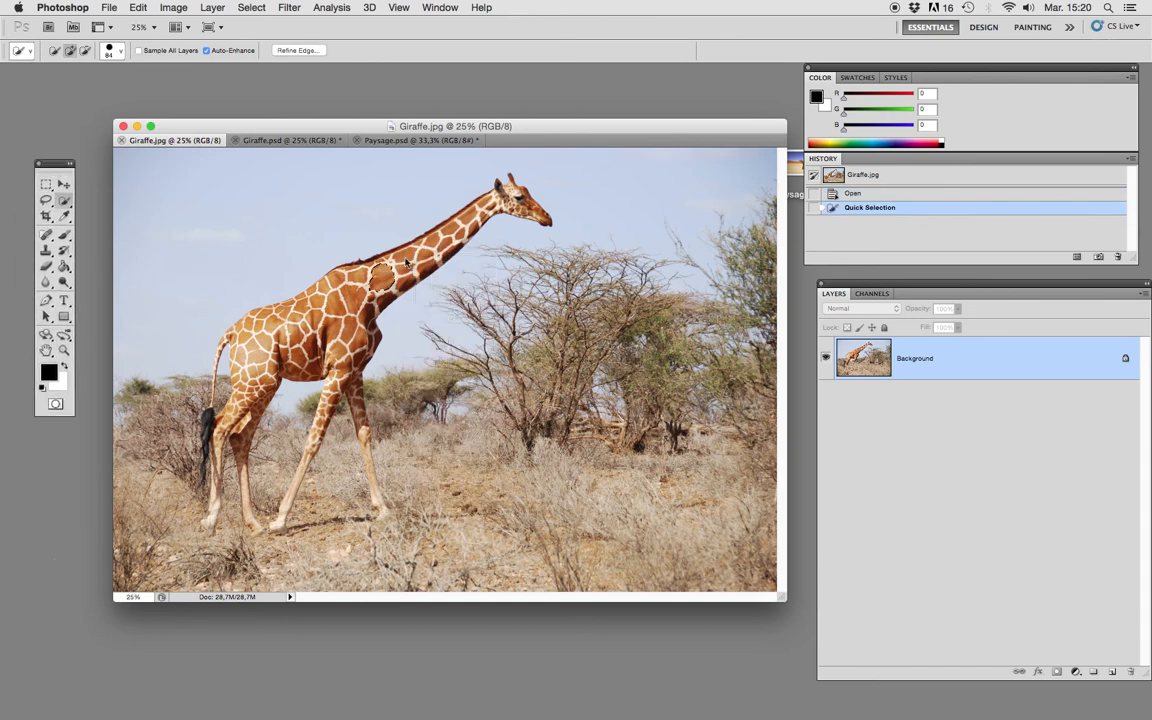
{"action": "mouse_move", "coordinate": [403, 271]}
{"action": "left_mouse_down"}
{"action": "mouse_move", "coordinate": [402, 256]}
{"action": "mouse_move", "coordinate": [436, 252]}
{"action": "mouse_move", "coordinate": [518, 199]}
{"action": "left_mouse_up"}
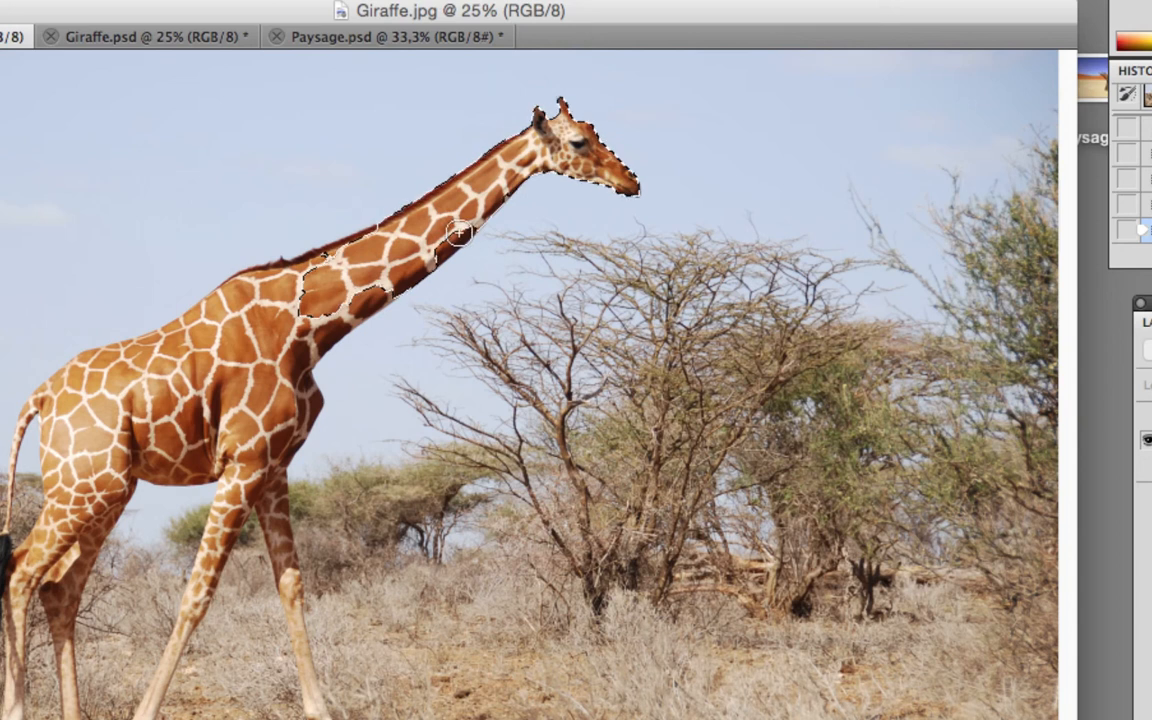
{"action": "mouse_move", "coordinate": [380, 282]}
{"action": "left_mouse_down"}
{"action": "mouse_move", "coordinate": [307, 342]}
{"action": "mouse_move", "coordinate": [292, 337]}
{"action": "mouse_move", "coordinate": [288, 290]}
{"action": "mouse_move", "coordinate": [344, 256]}
{"action": "mouse_move", "coordinate": [254, 298]}
{"action": "mouse_move", "coordinate": [235, 290]}
{"action": "mouse_move", "coordinate": [171, 365]}
{"action": "mouse_move", "coordinate": [263, 372]}
{"action": "mouse_move", "coordinate": [281, 421]}
{"action": "mouse_move", "coordinate": [303, 403]}
{"action": "mouse_move", "coordinate": [262, 440]}
{"action": "mouse_move", "coordinate": [241, 438]}
{"action": "mouse_move", "coordinate": [233, 506]}
{"action": "left_mouse_up"}
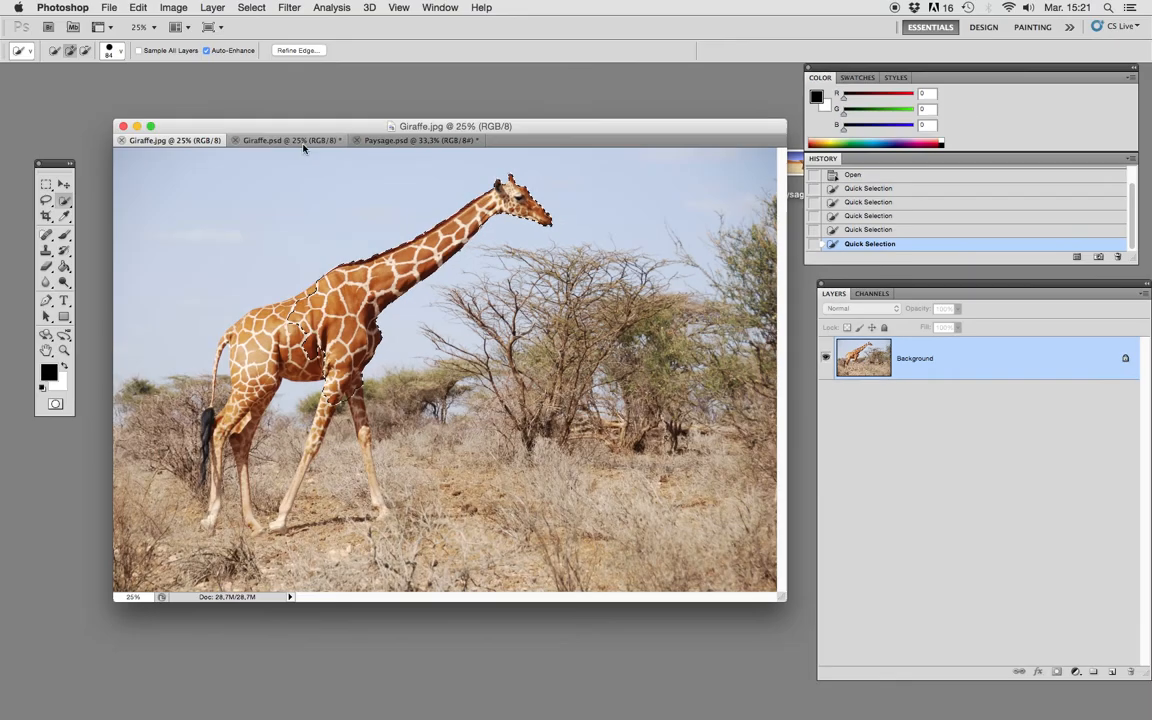
Reduce the Quick Selection brush to 21 px and continue selecting along the giraffe's legs.
{"action": "left_click", "coordinate": [112, 50]}
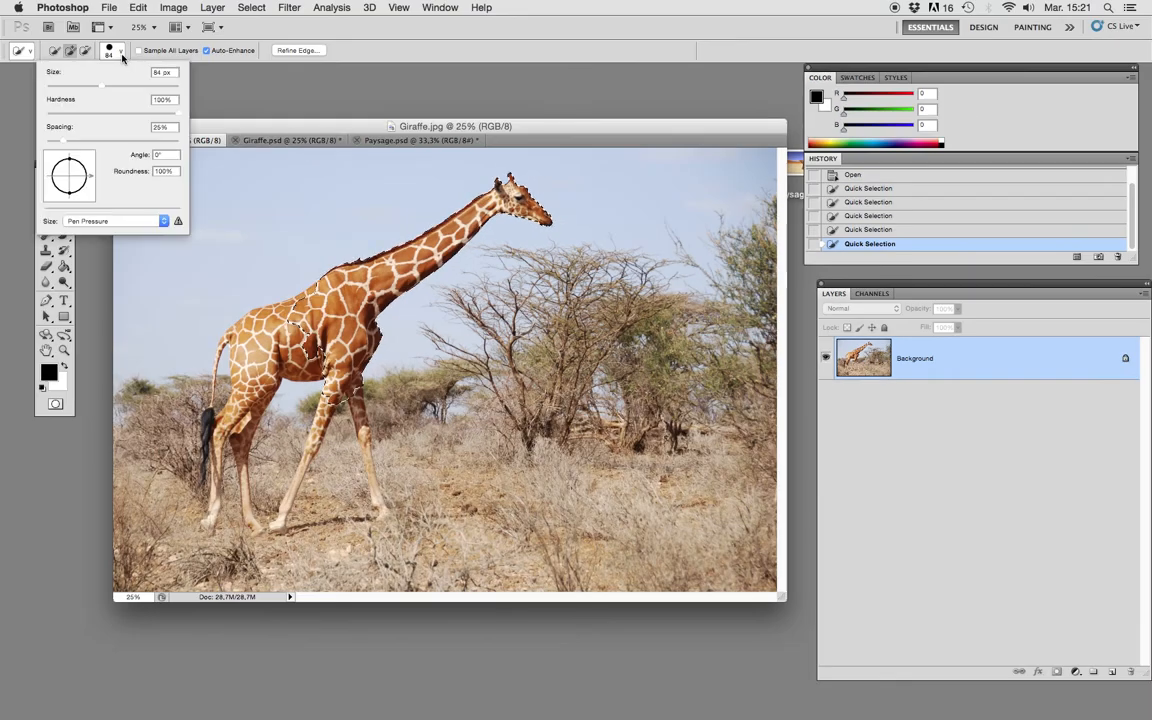
{"action": "left_click_drag", "start_coordinate": [80, 86], "coordinate": [60, 90]}
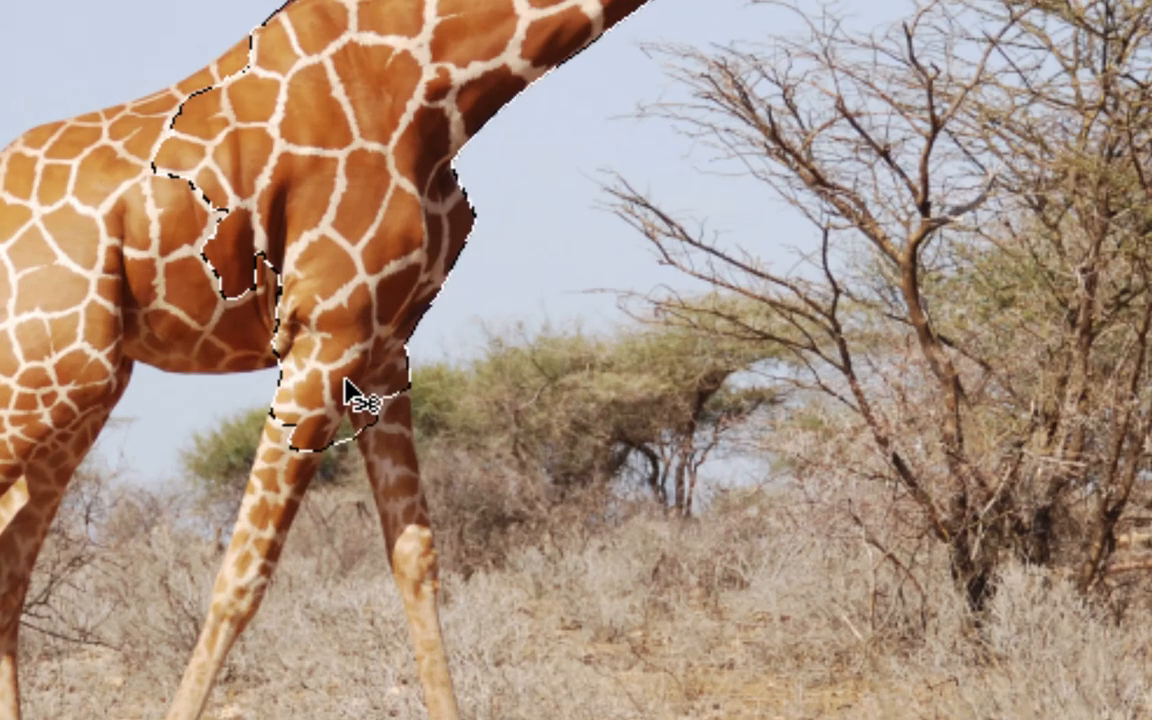
{"action": "mouse_move", "coordinate": [278, 486]}
{"action": "left_mouse_down"}
{"action": "mouse_move", "coordinate": [283, 453]}
{"action": "mouse_move", "coordinate": [292, 466]}
{"action": "mouse_move", "coordinate": [299, 454]}
{"action": "mouse_move", "coordinate": [285, 484]}
{"action": "left_mouse_up"}
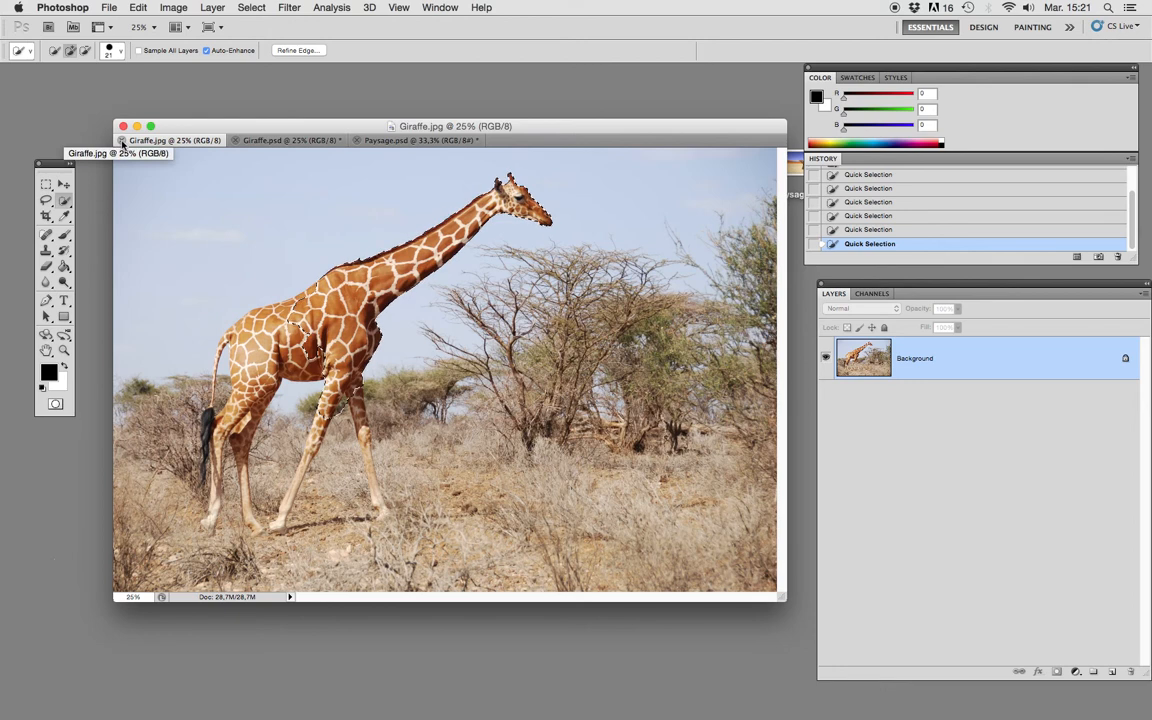
Close Giraffe.jpg and continue in Giraffe.psd, which holds the complete giraffe selection.
{"action": "left_click", "coordinate": [285, 141]}
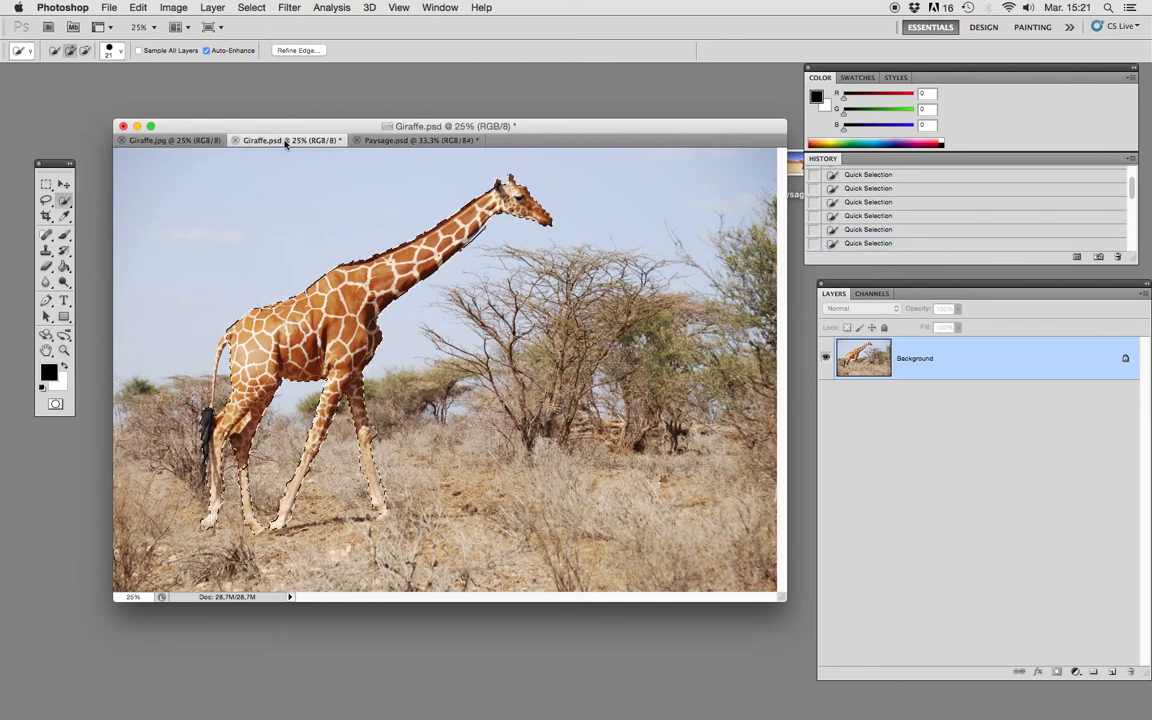
{"action": "left_click", "coordinate": [121, 140]}
{"action": "left_click_drag", "start_coordinate": [240, 122], "coordinate": [237, 117]}
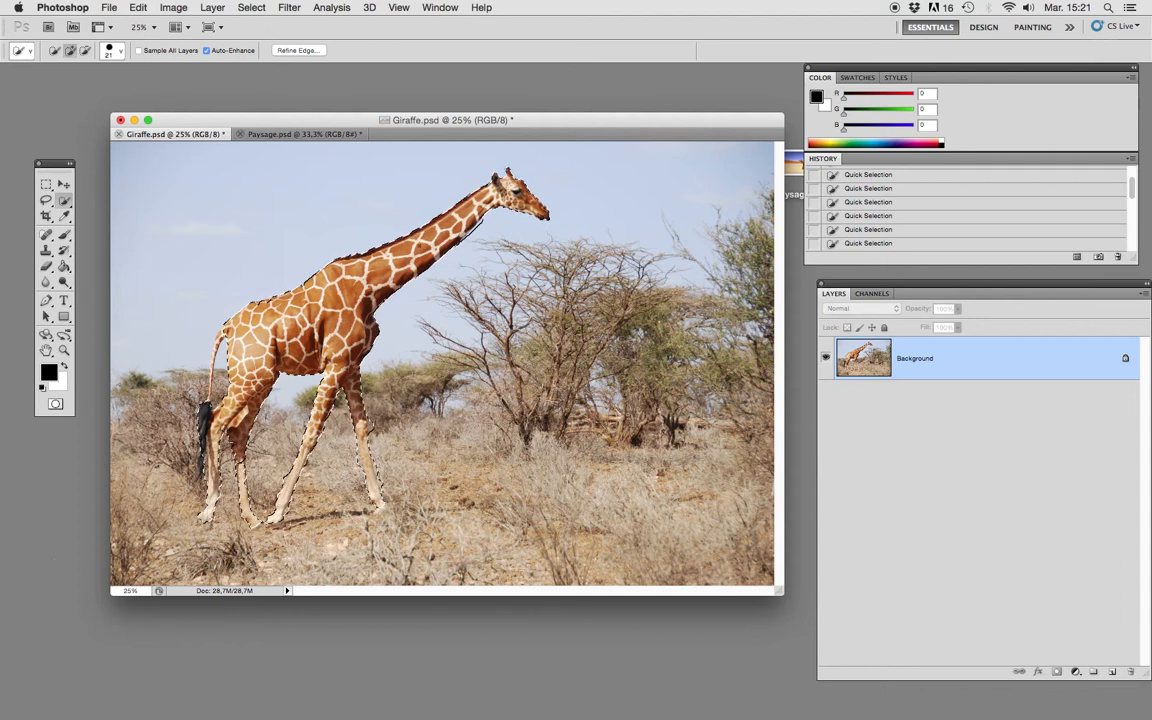
Arrange Paysage.psd and Giraffe.psd as overlapping floating windows and move the selected giraffe into Paysage.psd with the Move tool.
{"action": "left_click", "coordinate": [63, 184]}
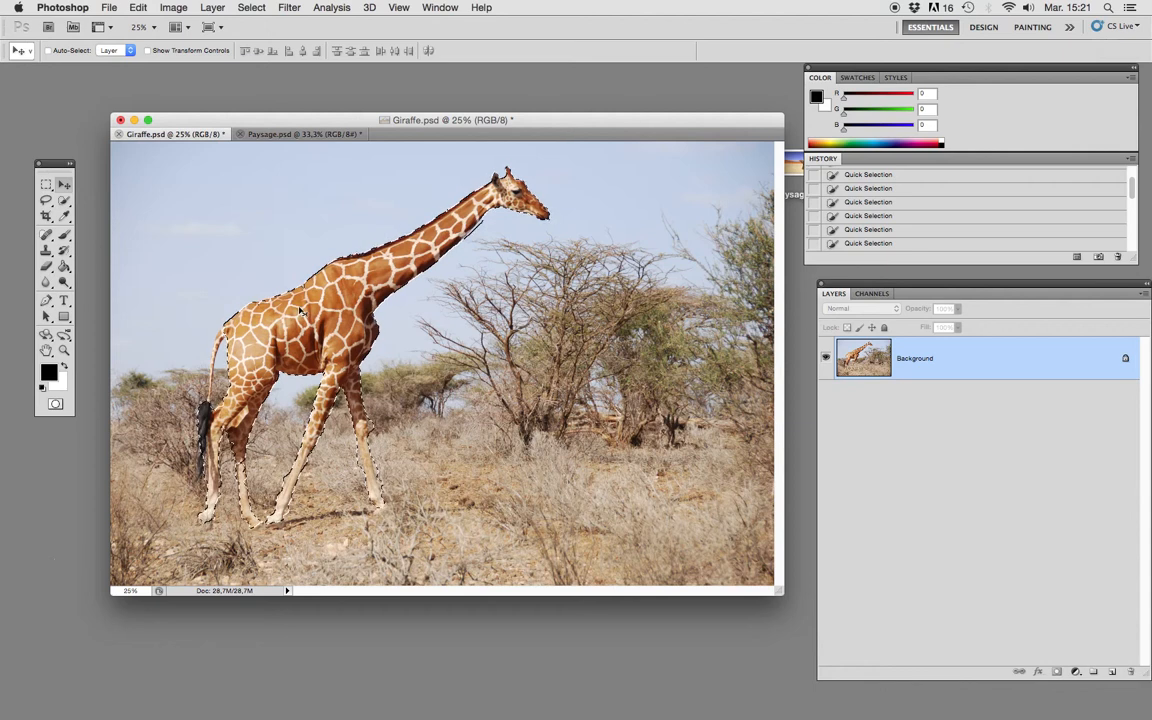
{"action": "left_click", "coordinate": [290, 134]}
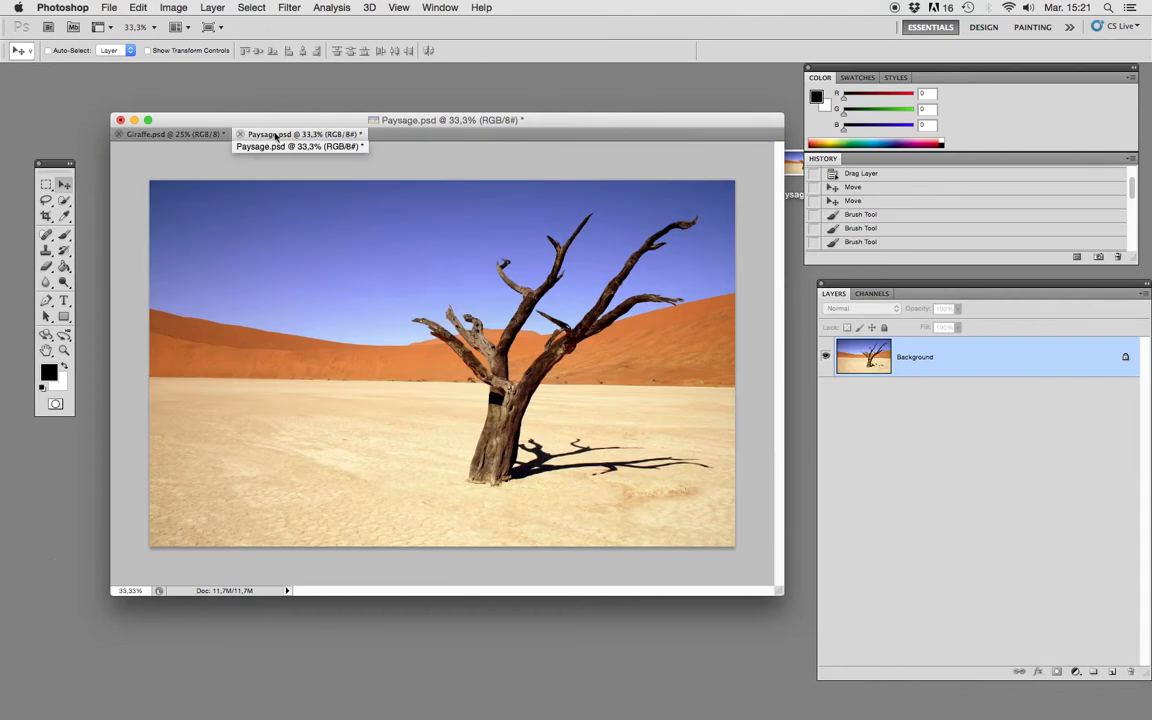
{"action": "left_click_drag", "start_coordinate": [276, 137], "coordinate": [445, 92]}
{"action": "left_click", "coordinate": [335, 140]}
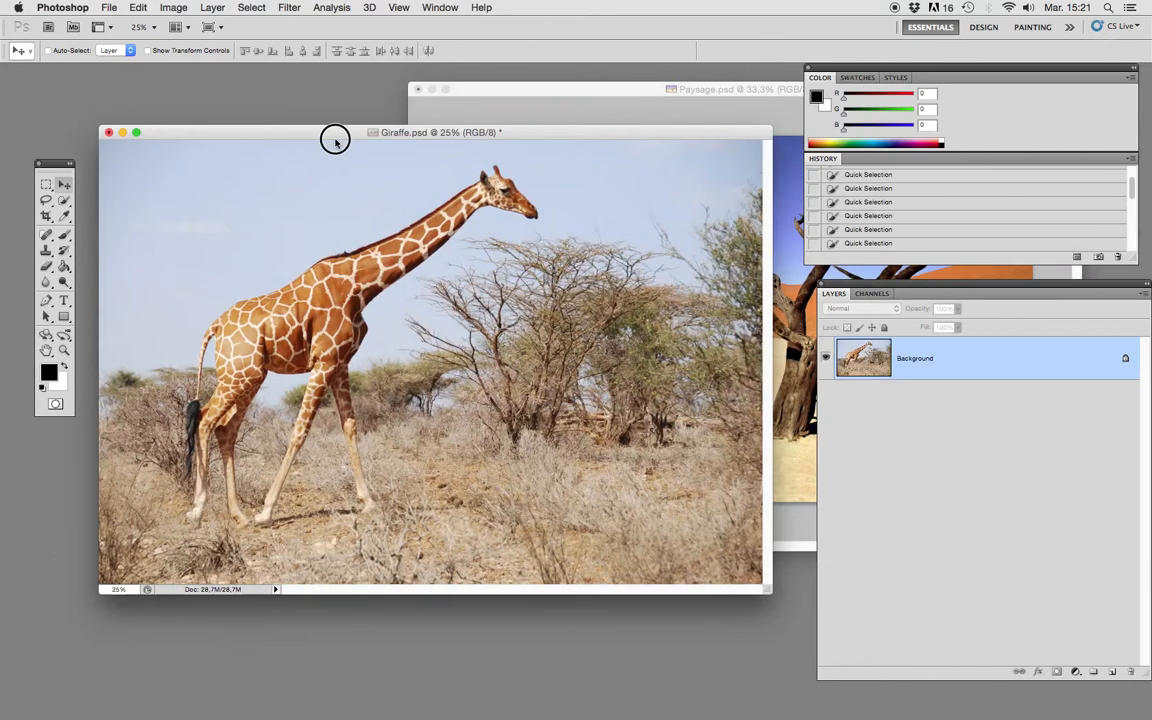
{"action": "left_click_drag", "start_coordinate": [335, 140], "coordinate": [327, 226]}
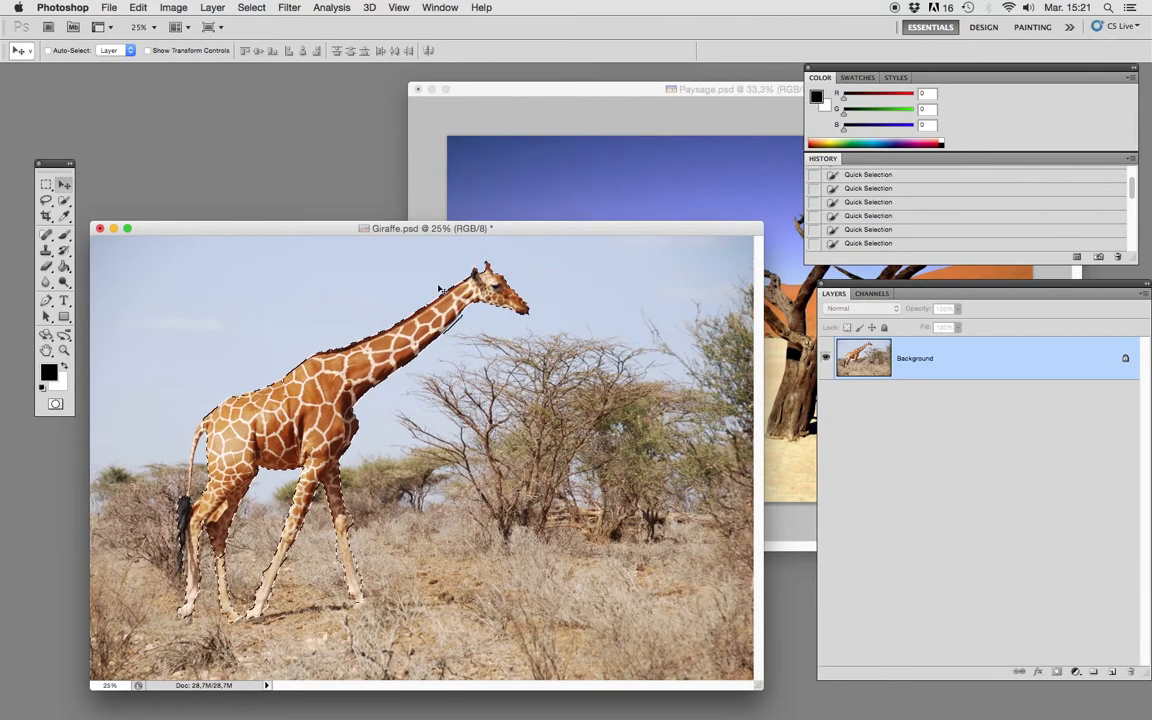
{"action": "left_click_drag", "start_coordinate": [413, 228], "coordinate": [356, 323]}
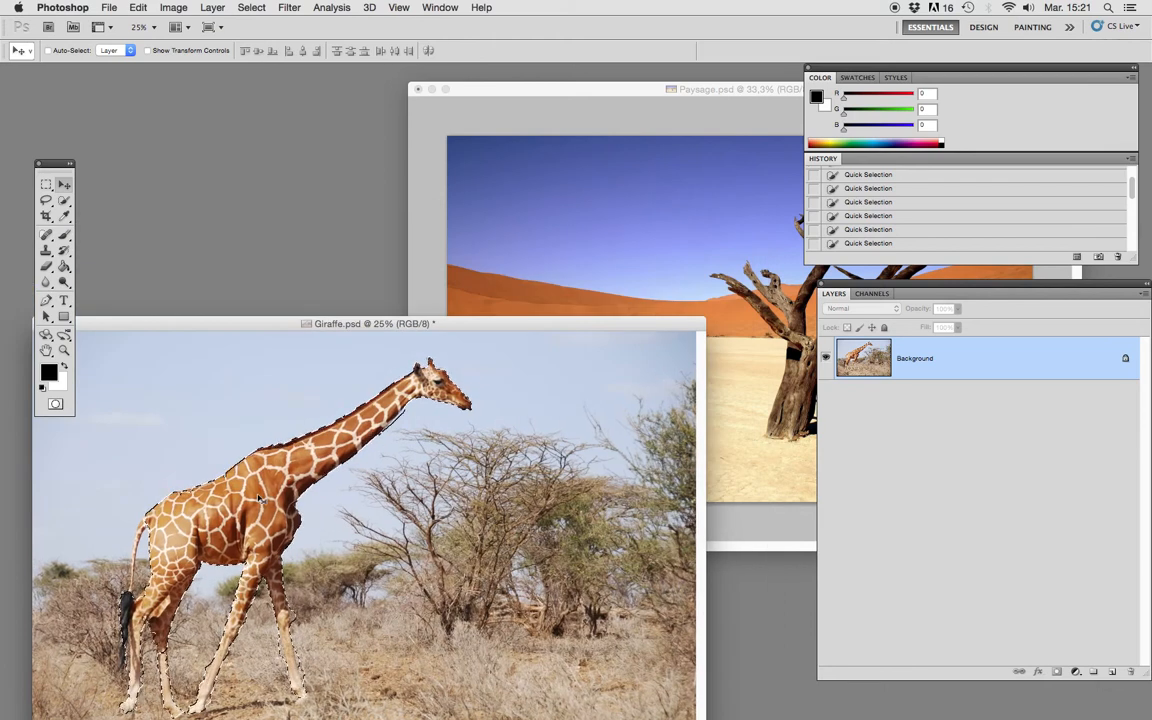
{"action": "left_click_drag", "start_coordinate": [258, 497], "coordinate": [651, 258]}
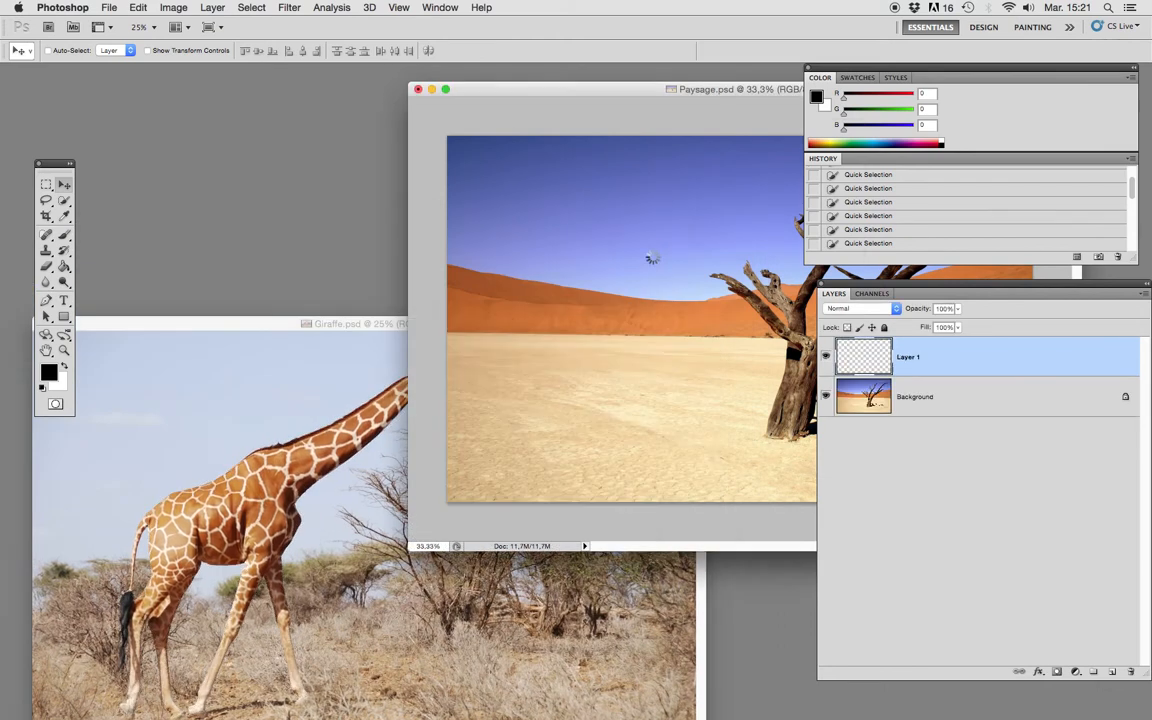
{"action": "left_click_drag", "start_coordinate": [599, 90], "coordinate": [316, 147]}
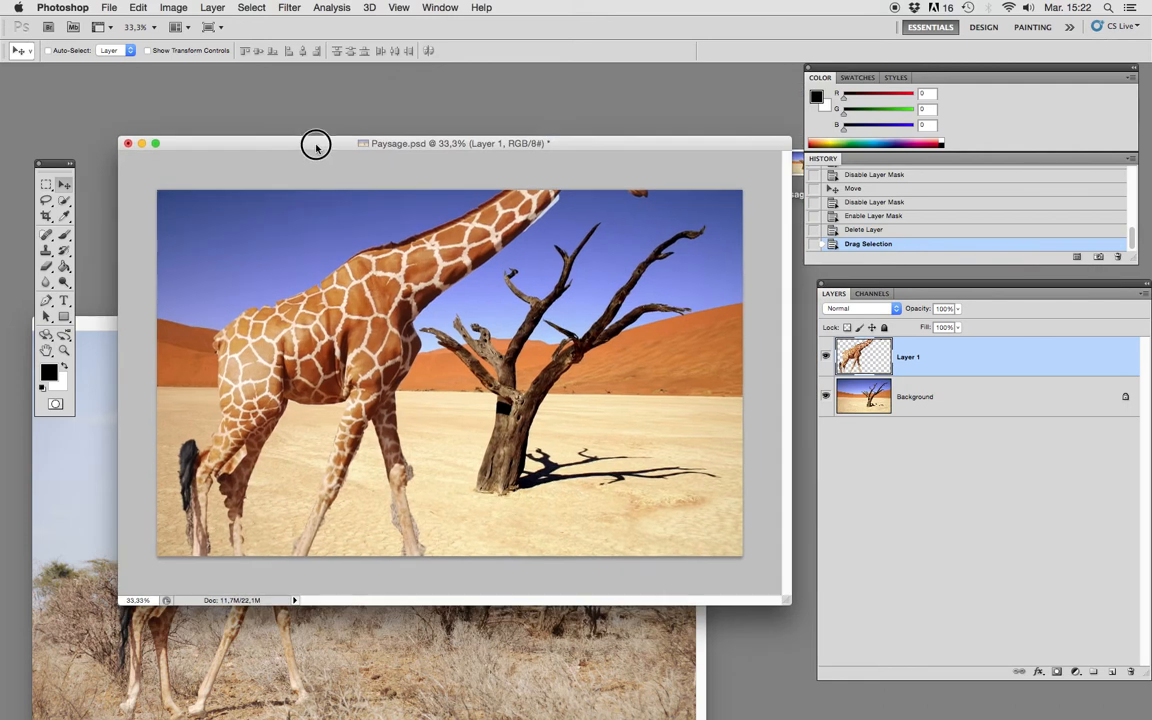
Scale the giraffe layer proportionally to 61.15% with Free Transform and position it beside the dead tree in Paysage.psd.
{"action": "key", "text": "super+t"}
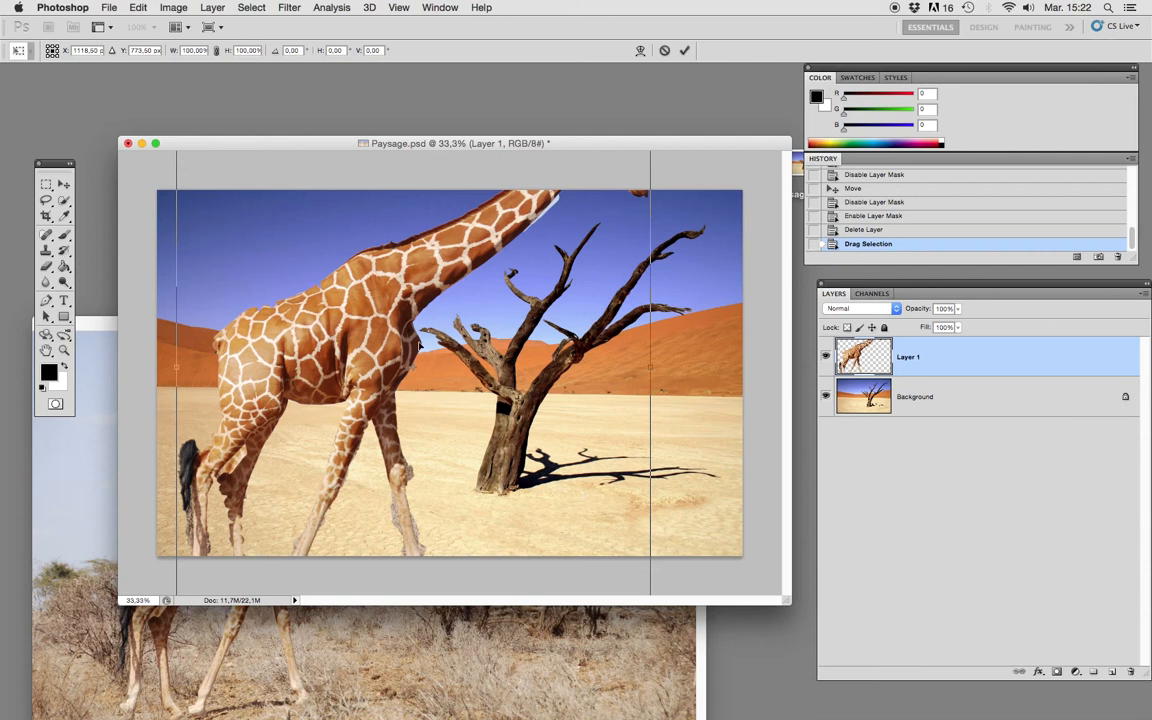
{"action": "left_click_drag", "start_coordinate": [373, 321], "coordinate": [409, 373]}
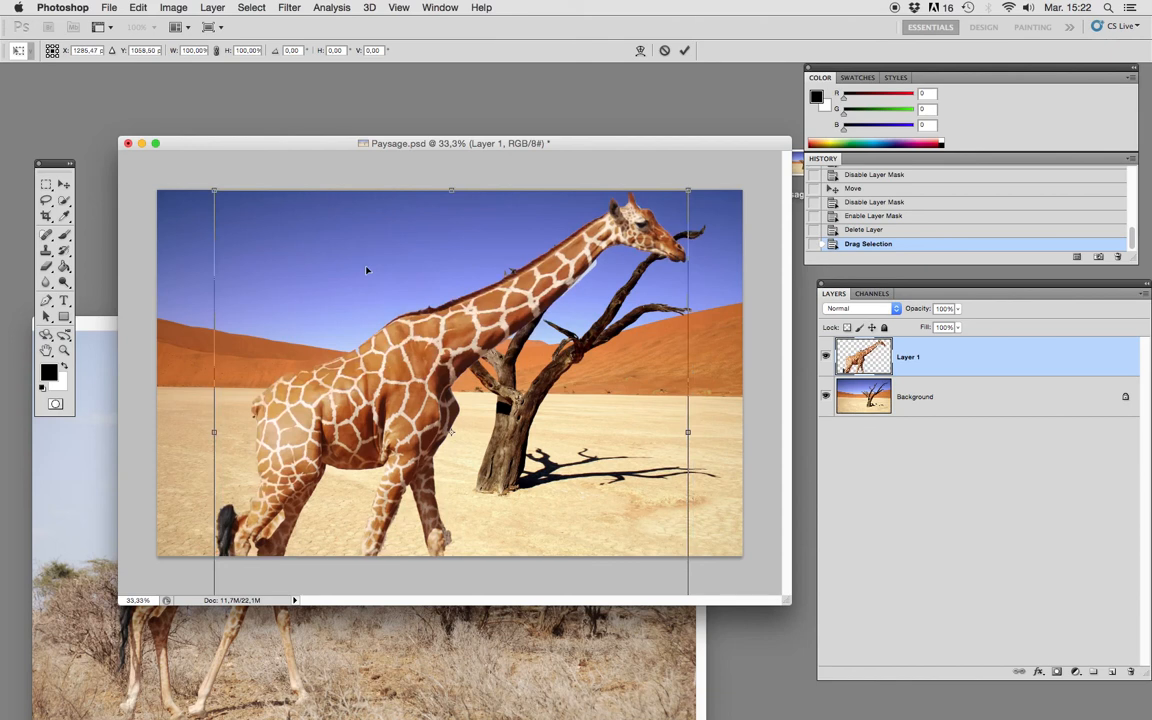
{"action": "left_click", "coordinate": [167, 7]}
{"action": "mouse_move", "coordinate": [132, 6]}
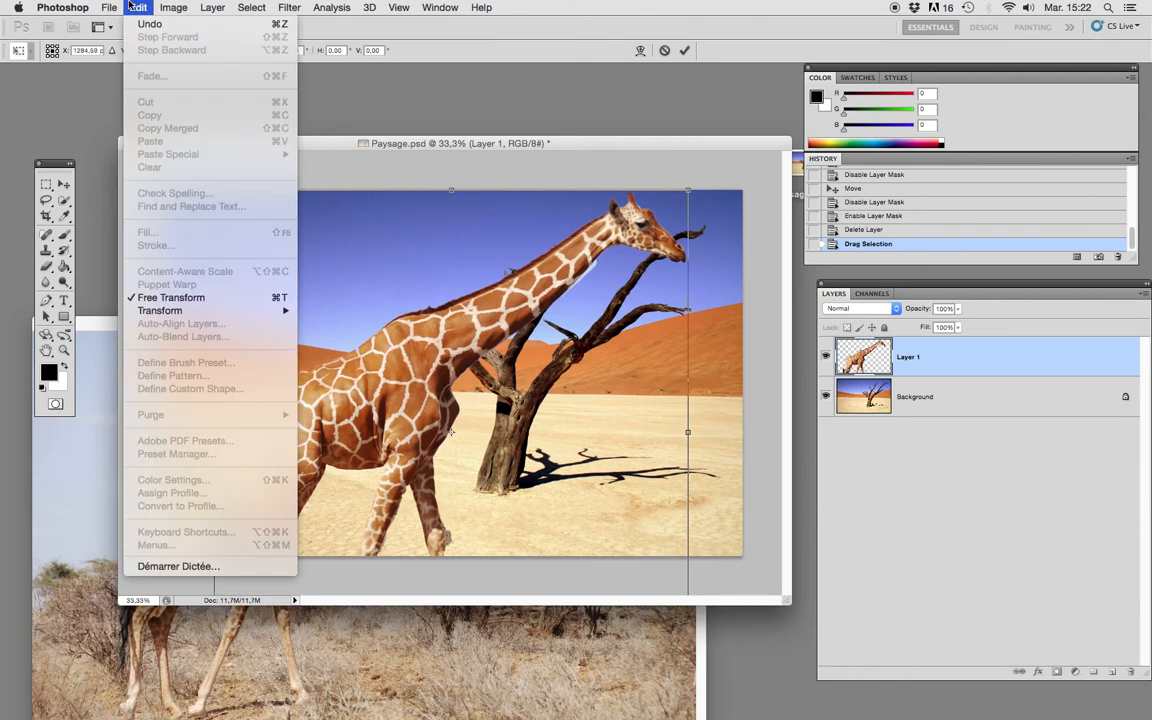
{"action": "mouse_move", "coordinate": [170, 313]}
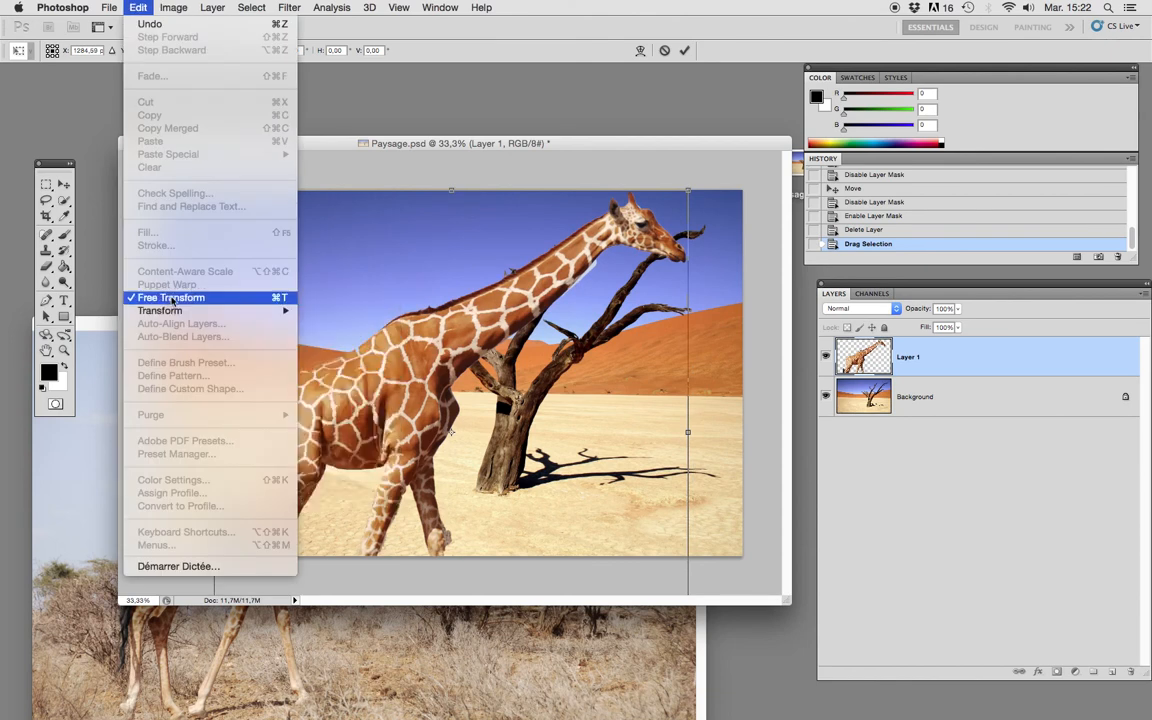
{"action": "left_click", "coordinate": [172, 298]}
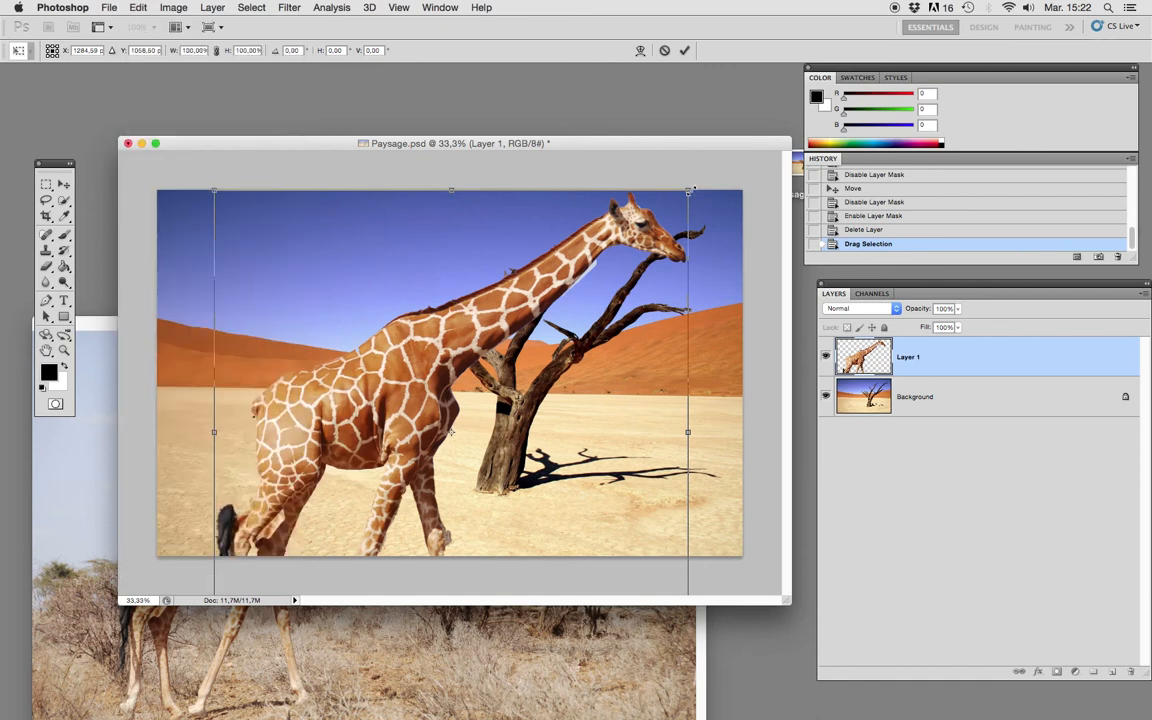
{"action": "left_click_drag", "start_coordinate": [689, 190], "coordinate": [575, 317]}
{"action": "left_click_drag", "start_coordinate": [360, 465], "coordinate": [352, 333]}
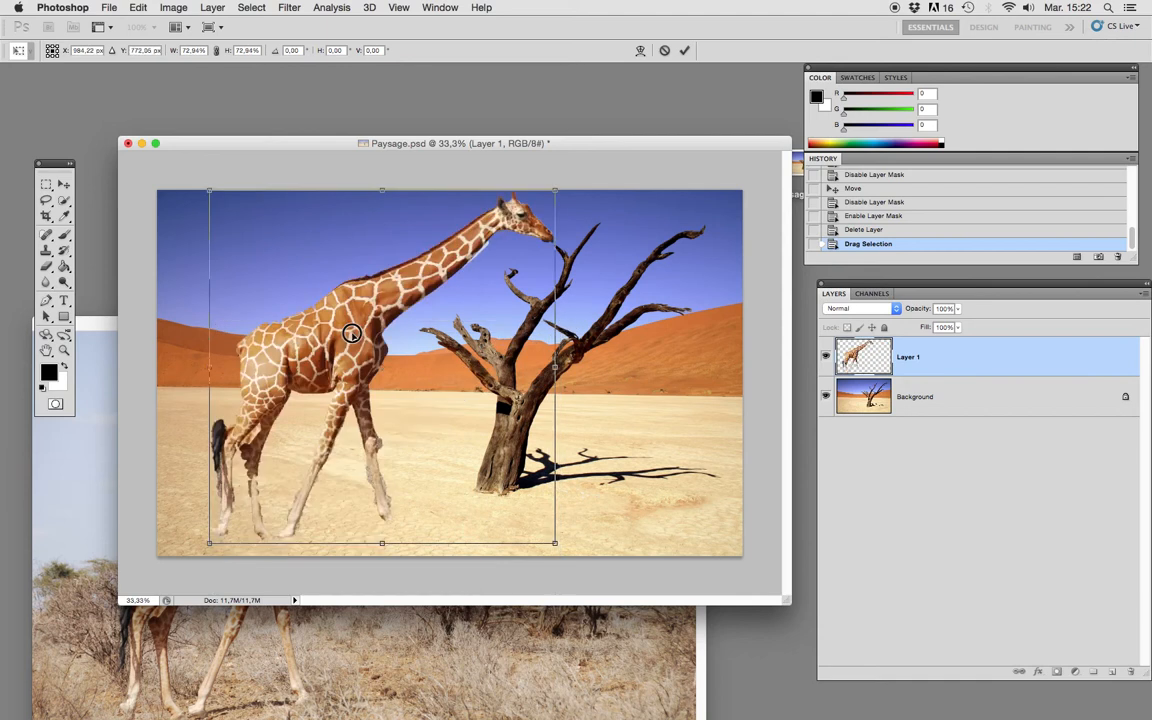
{"action": "left_click_drag", "start_coordinate": [551, 190], "coordinate": [496, 246]}
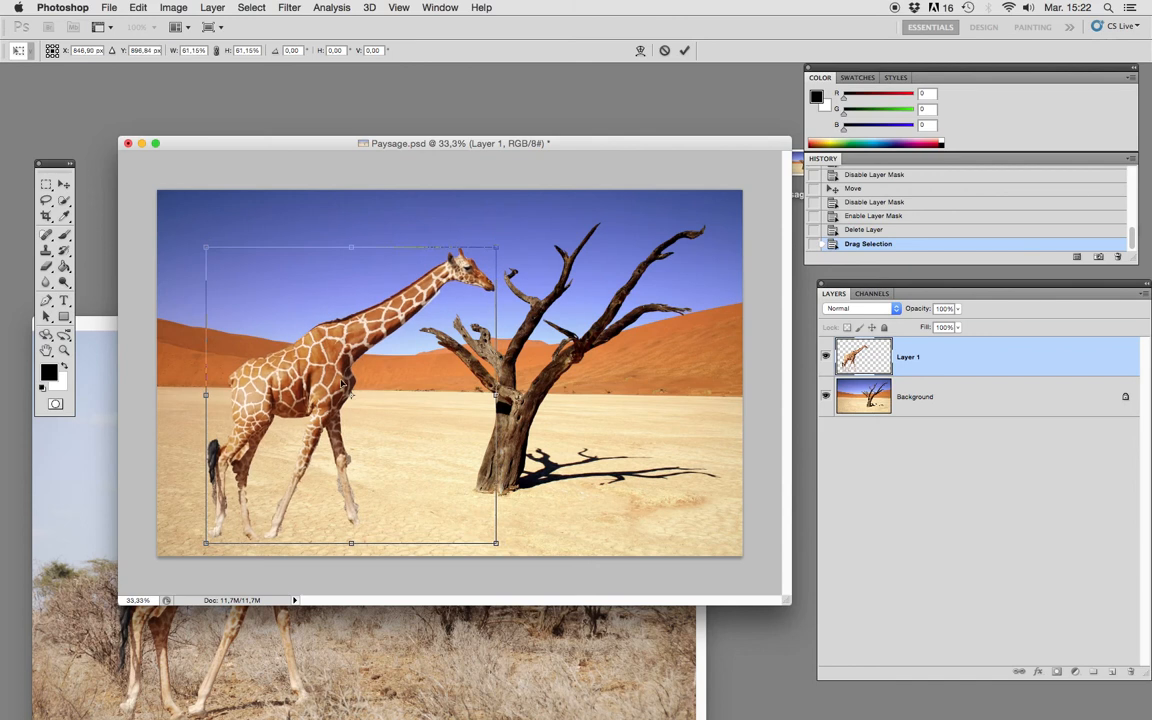
{"action": "left_click_drag", "start_coordinate": [313, 392], "coordinate": [311, 372]}
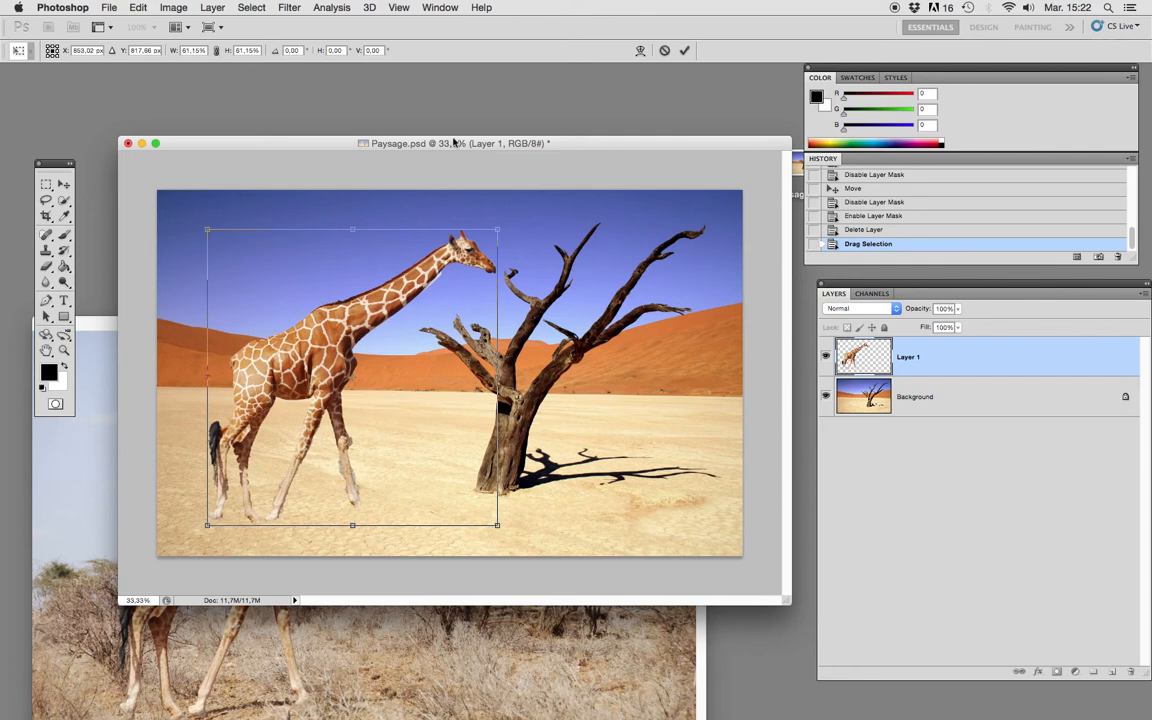
{"action": "left_click", "coordinate": [684, 50]}
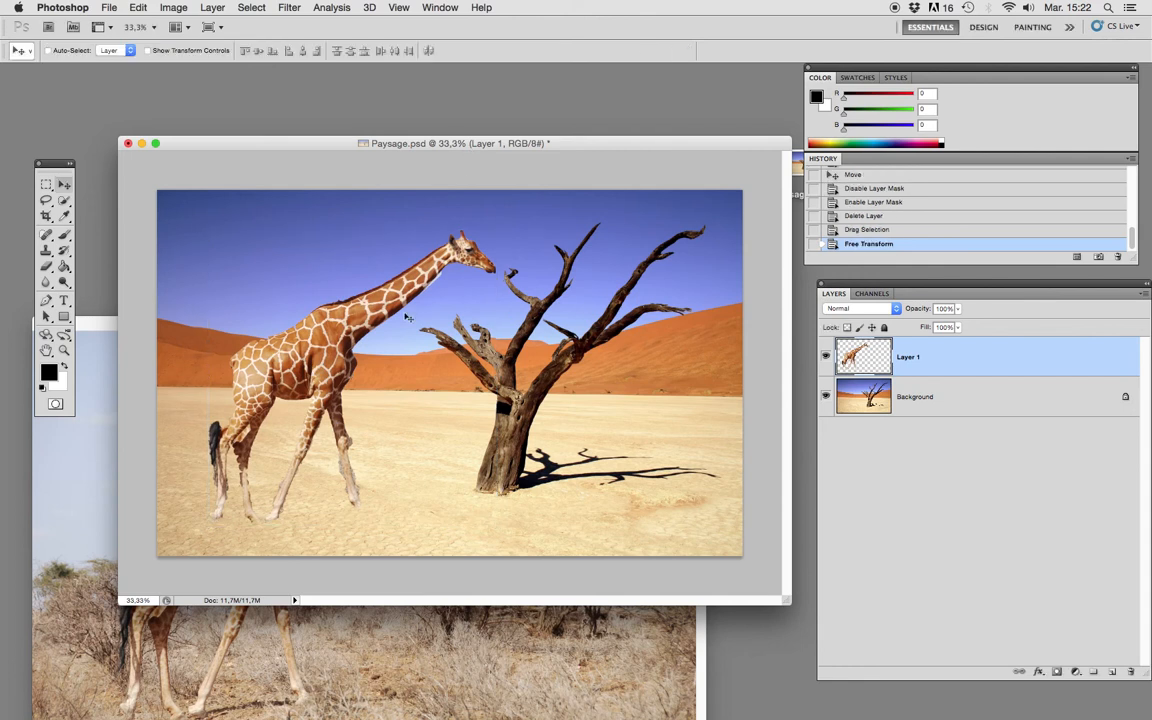
Nudge the giraffe slightly beside the tree and hide the Background layer to isolate the cutout.
{"action": "left_click_drag", "start_coordinate": [348, 330], "coordinate": [343, 332]}
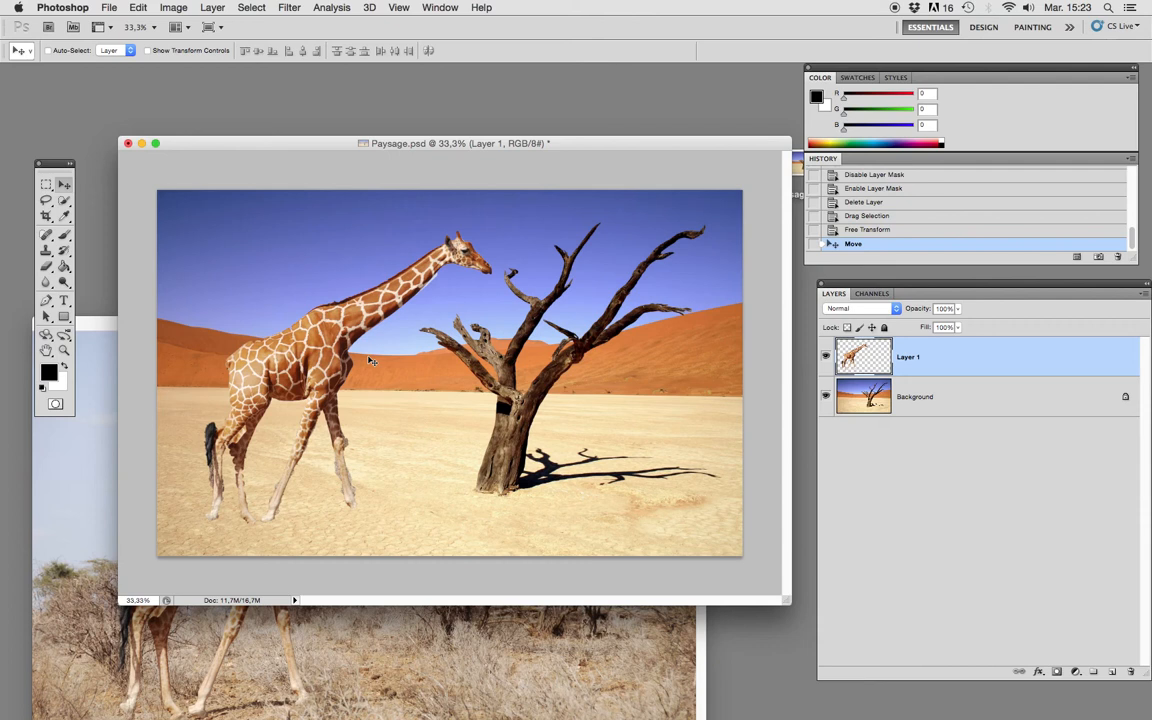
{"action": "mouse_move", "coordinate": [323, 350]}
{"action": "left_mouse_down"}
{"action": "mouse_move", "coordinate": [313, 350]}
{"action": "mouse_move", "coordinate": [328, 363]}
{"action": "mouse_move", "coordinate": [324, 347]}
{"action": "left_mouse_up"}
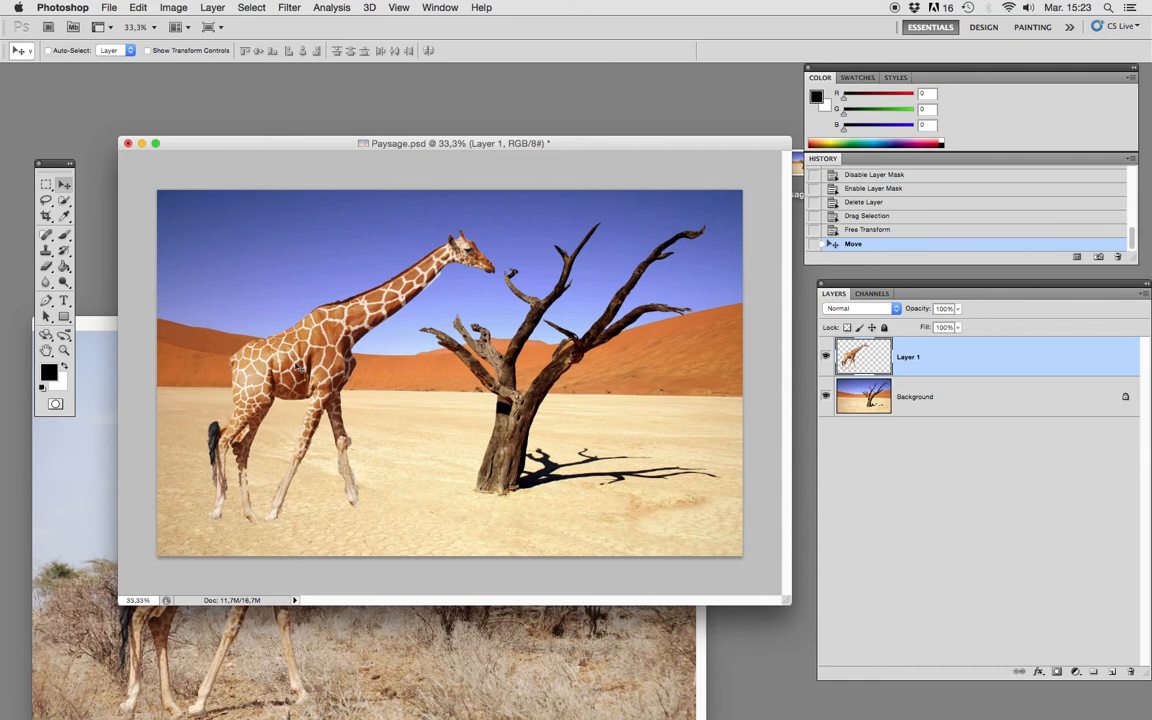
{"action": "left_click_drag", "start_coordinate": [299, 365], "coordinate": [297, 364]}
{"action": "left_click", "coordinate": [63, 350]}
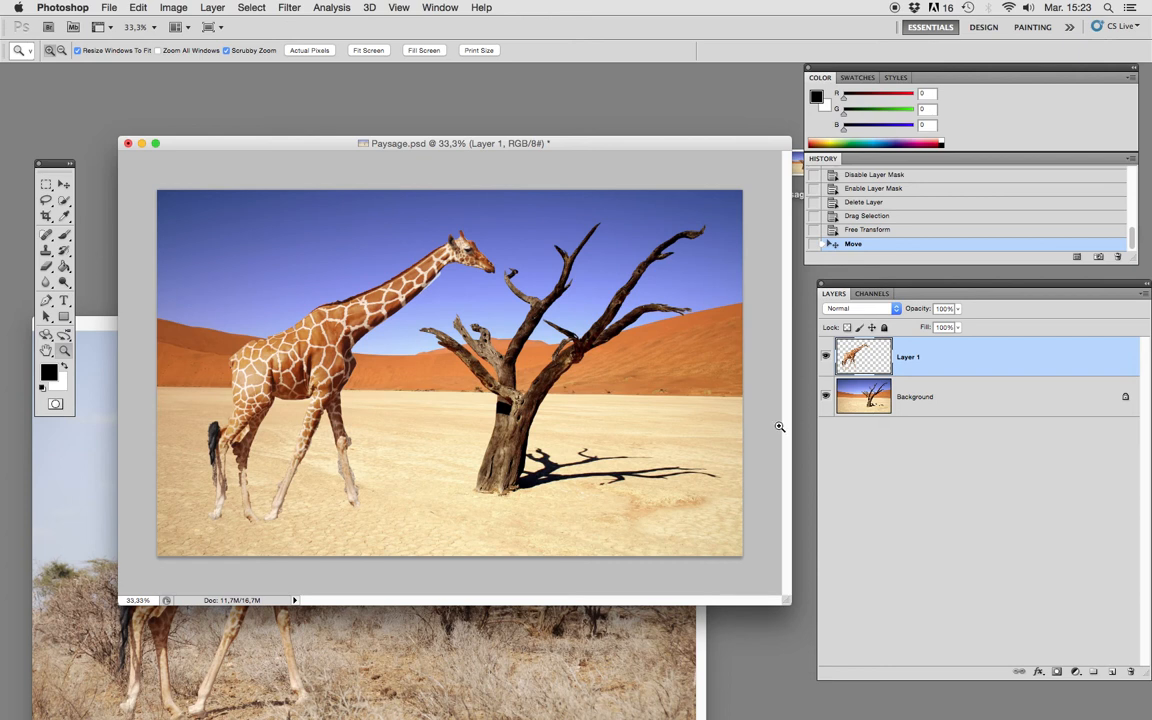
{"action": "left_click", "coordinate": [826, 397]}
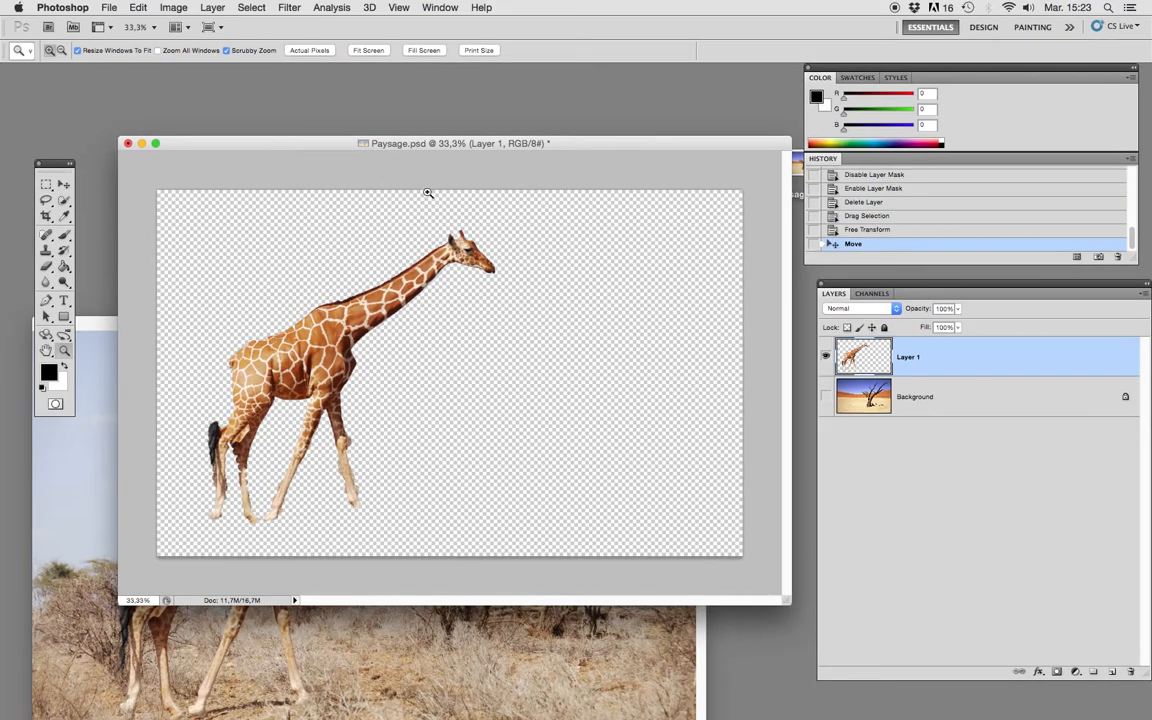
Delete the giraffe layer from Paysage.psd and show the desert Background again.
{"action": "left_click_drag", "start_coordinate": [363, 139], "coordinate": [252, 90]}
{"action": "left_click", "coordinate": [63, 184]}
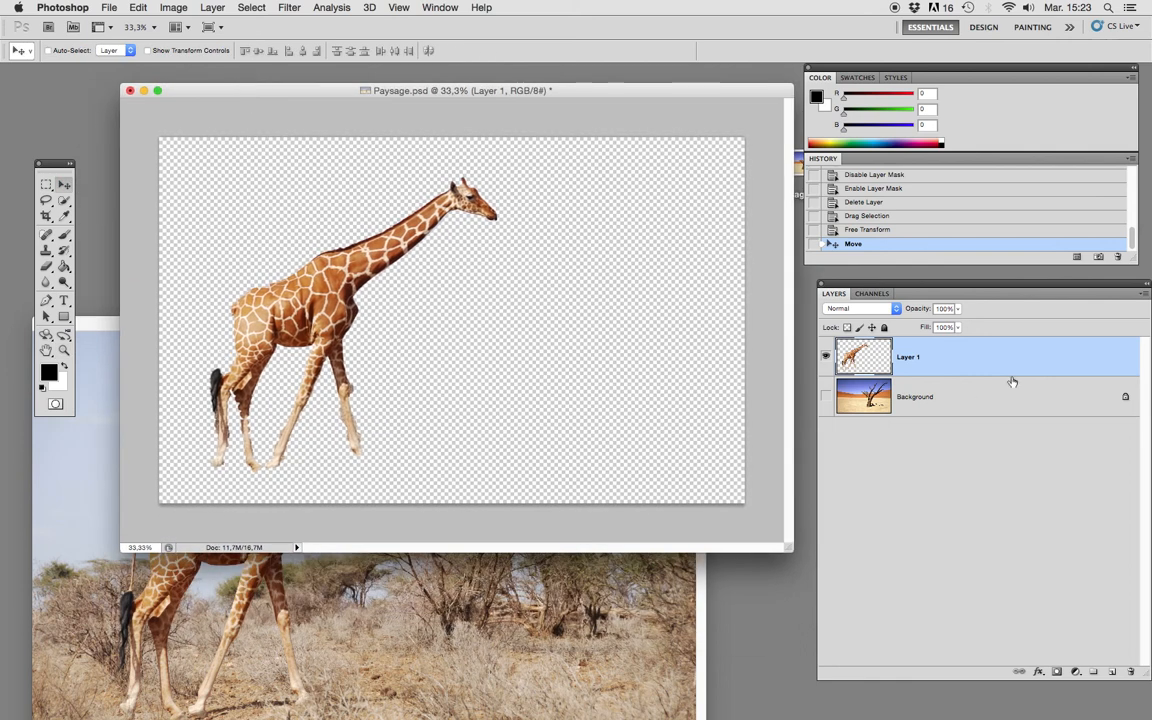
{"action": "left_click_drag", "start_coordinate": [1105, 358], "coordinate": [1134, 670]}
Bring Giraffe.psd to the front and convert its locked Background into a regular layer with the default settings.
{"action": "left_click_drag", "start_coordinate": [103, 319], "coordinate": [154, 198]}
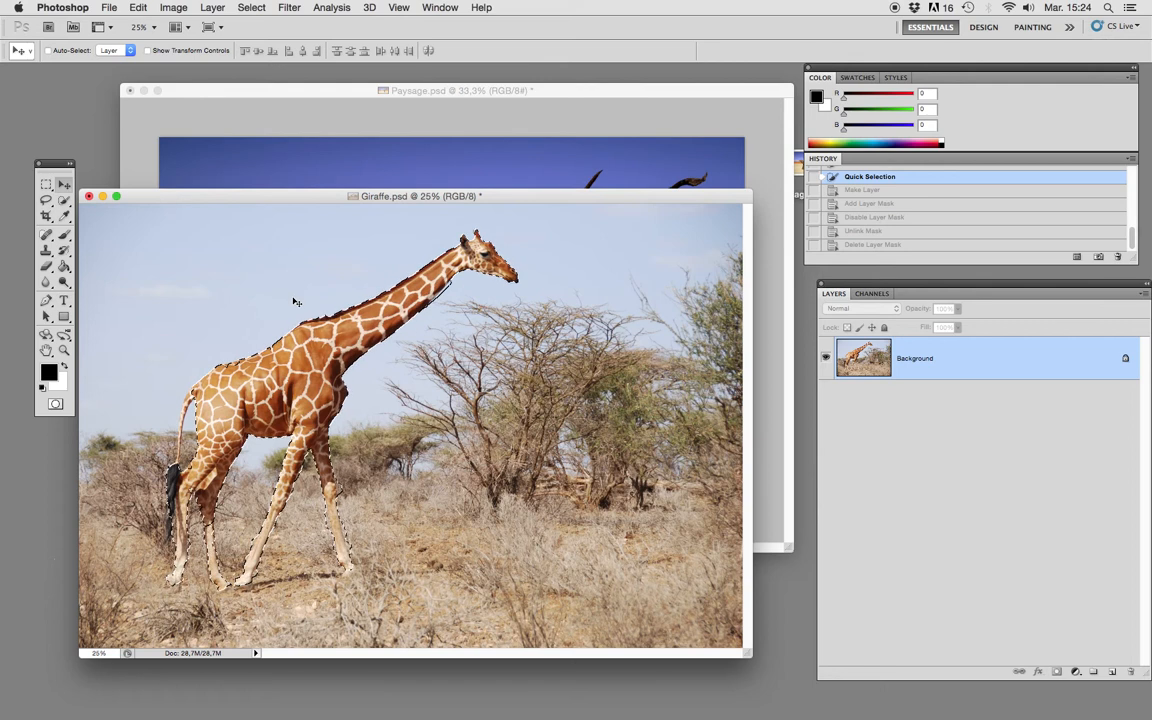
{"action": "mouse_move", "coordinate": [529, 197]}
{"action": "left_mouse_down"}
{"action": "mouse_move", "coordinate": [384, 251]}
{"action": "mouse_move", "coordinate": [538, 197]}
{"action": "left_mouse_up"}
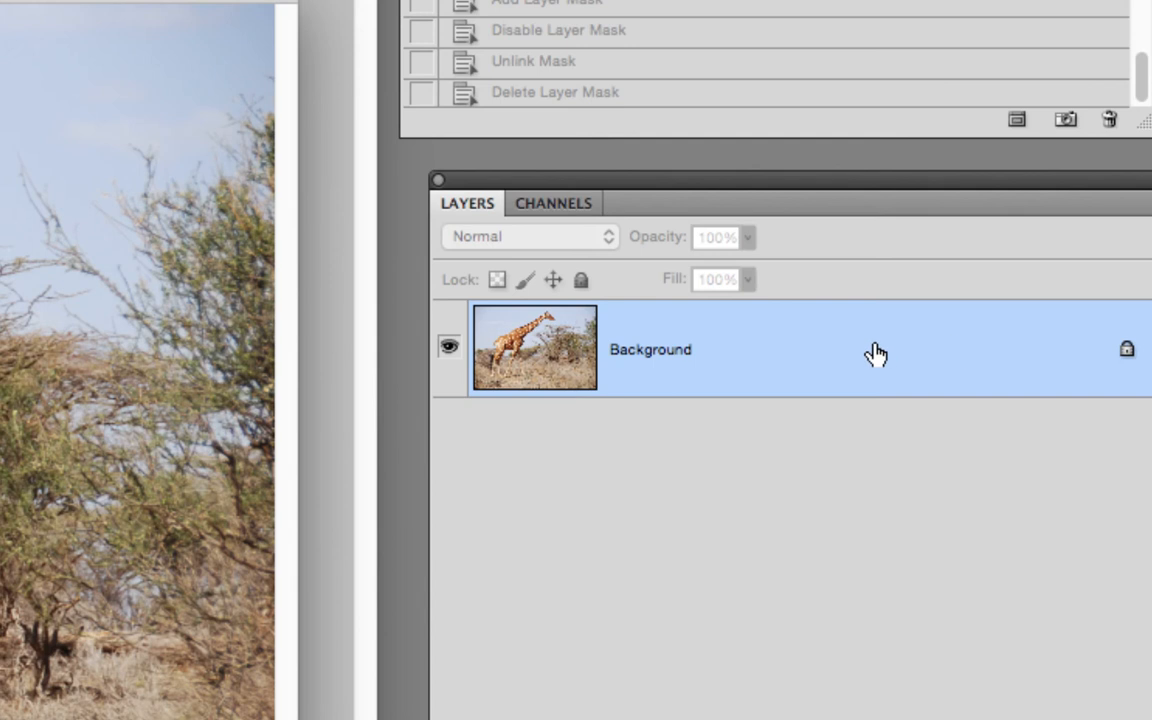
{"action": "double_click", "coordinate": [876, 354]}
{"action": "left_click_drag", "start_coordinate": [149, 246], "coordinate": [786, 212]}
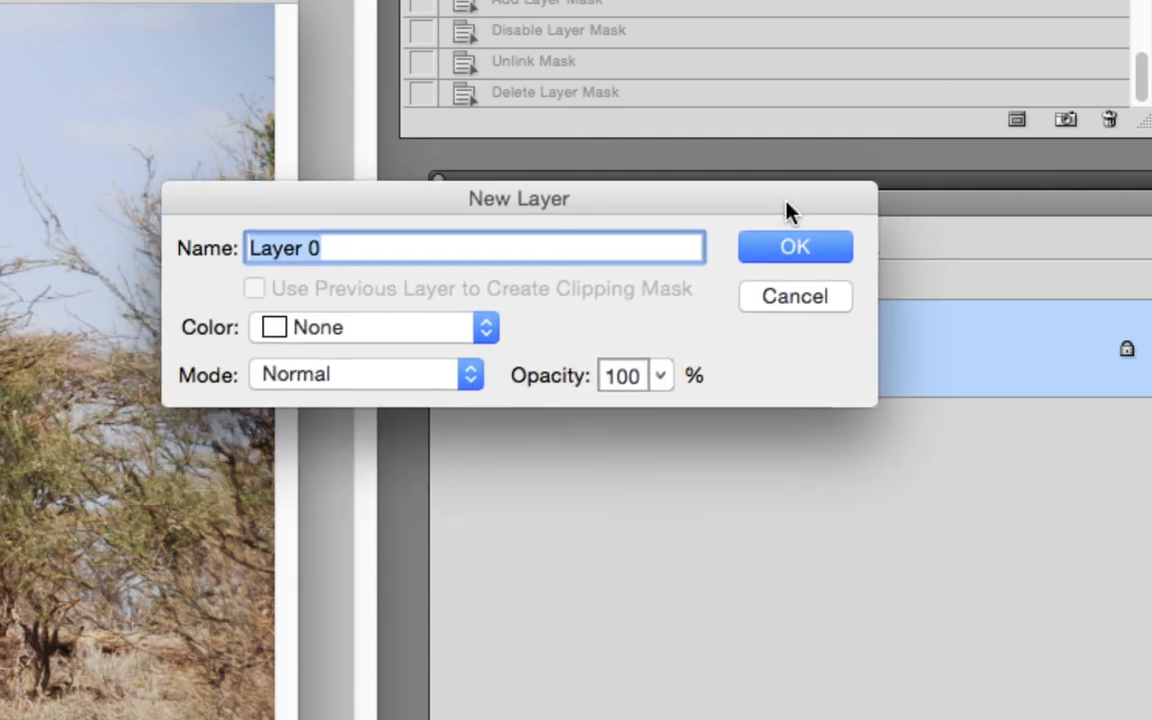
{"action": "left_click", "coordinate": [761, 252]}
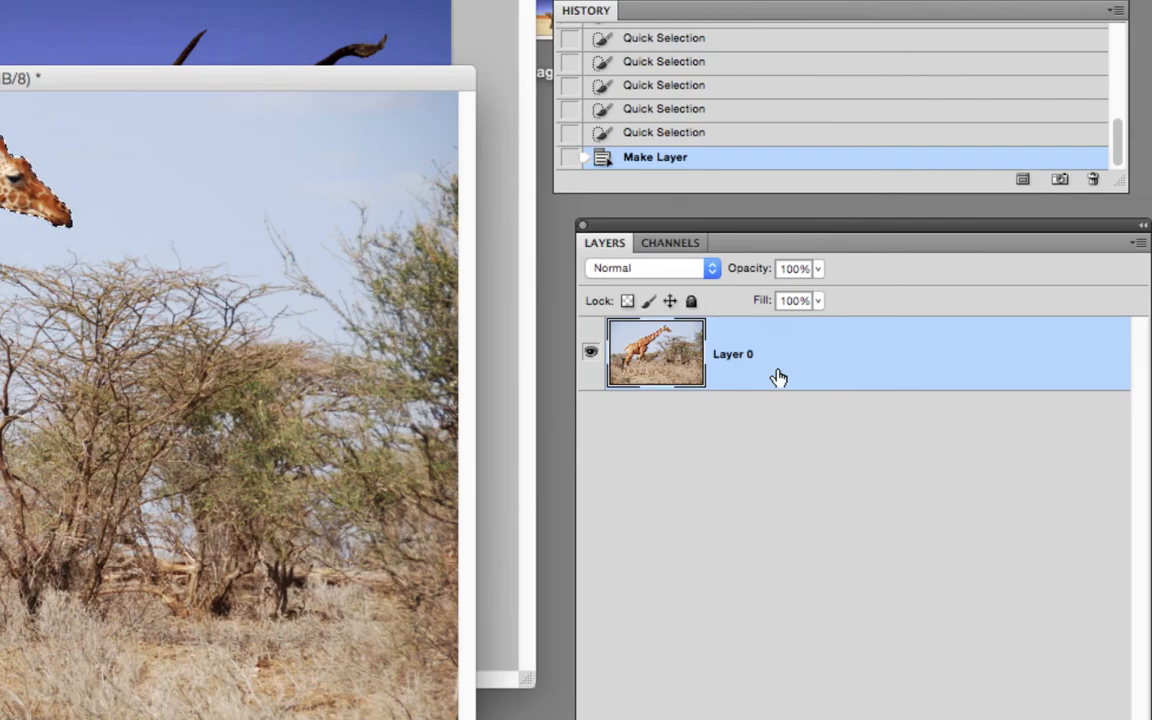
{"action": "left_click", "coordinate": [130, 89]}
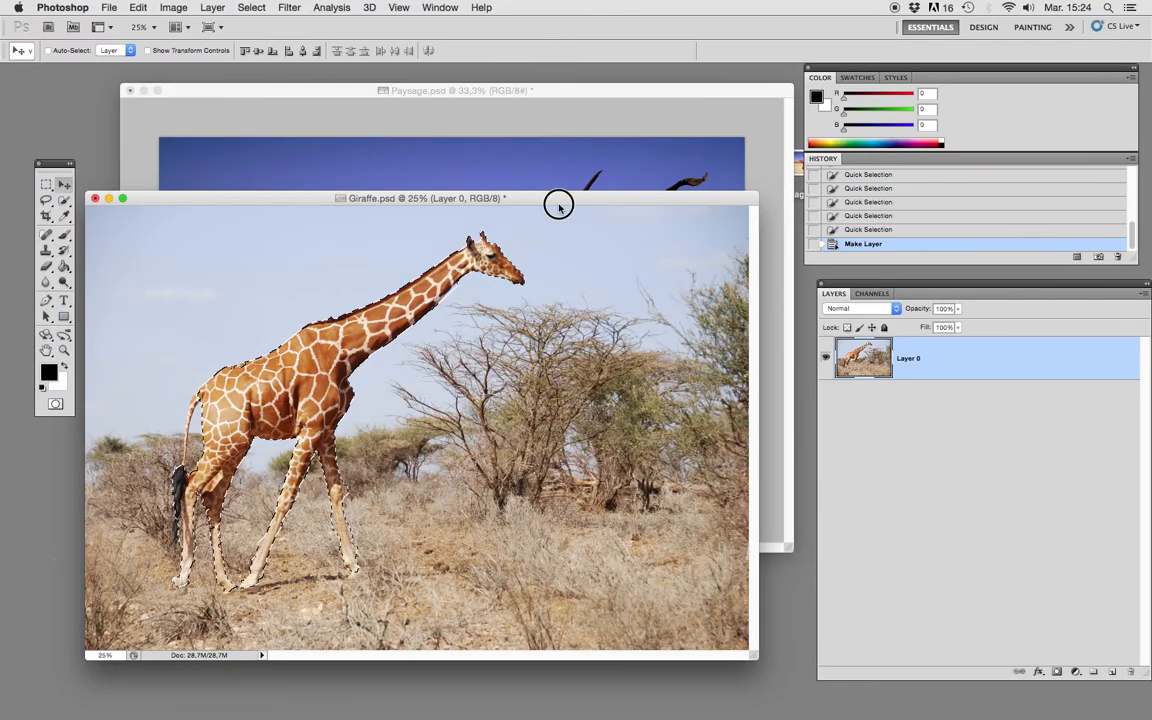
Try copying the whole photo layer from Giraffe.psd into Paysage.psd, and undo the copy.
{"action": "left_click_drag", "start_coordinate": [558, 205], "coordinate": [592, 354]}
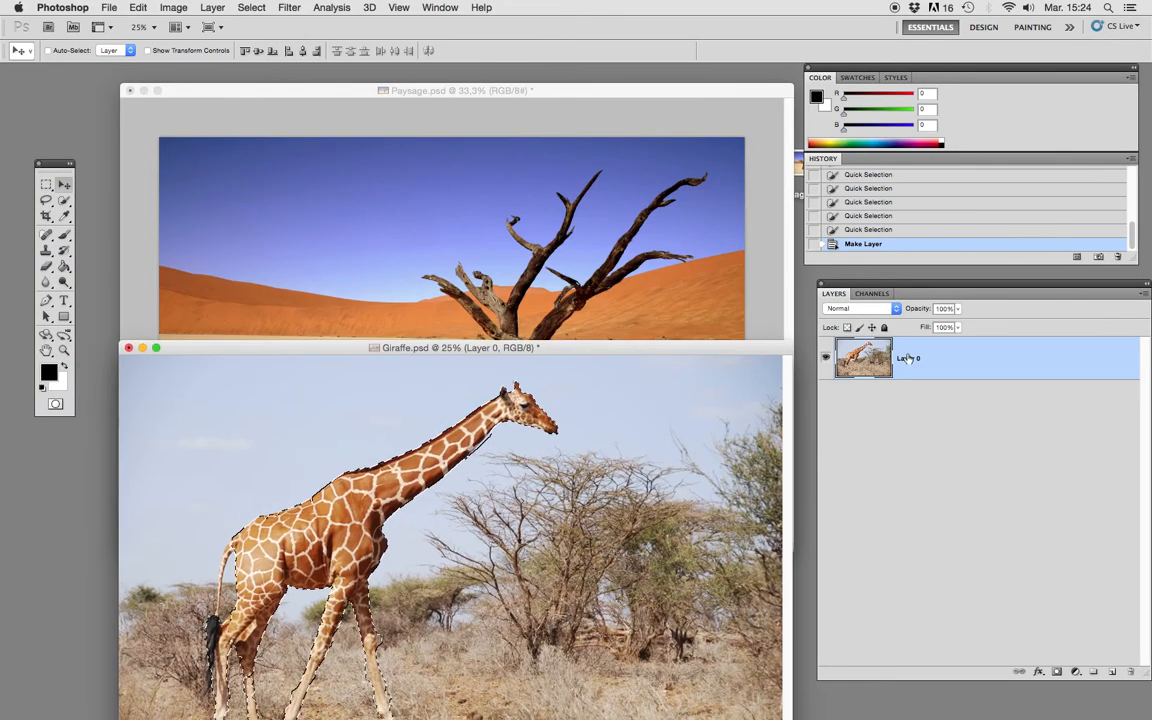
{"action": "left_click", "coordinate": [982, 360]}
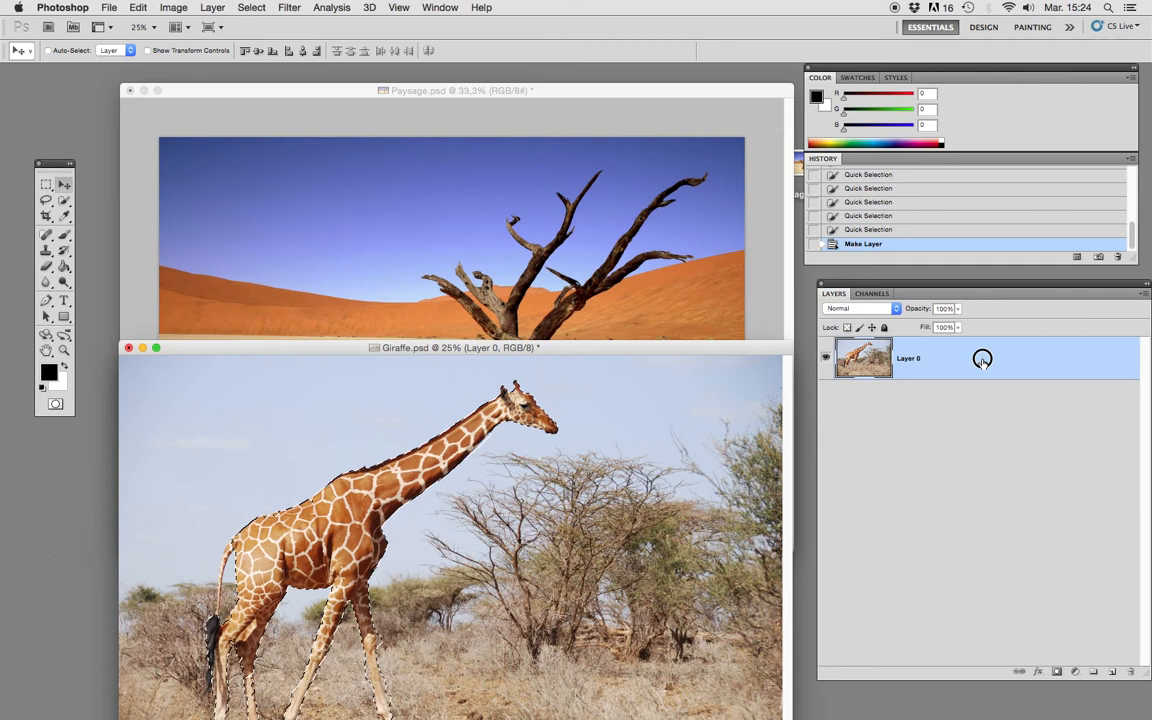
{"action": "left_click_drag", "start_coordinate": [982, 360], "coordinate": [545, 288]}
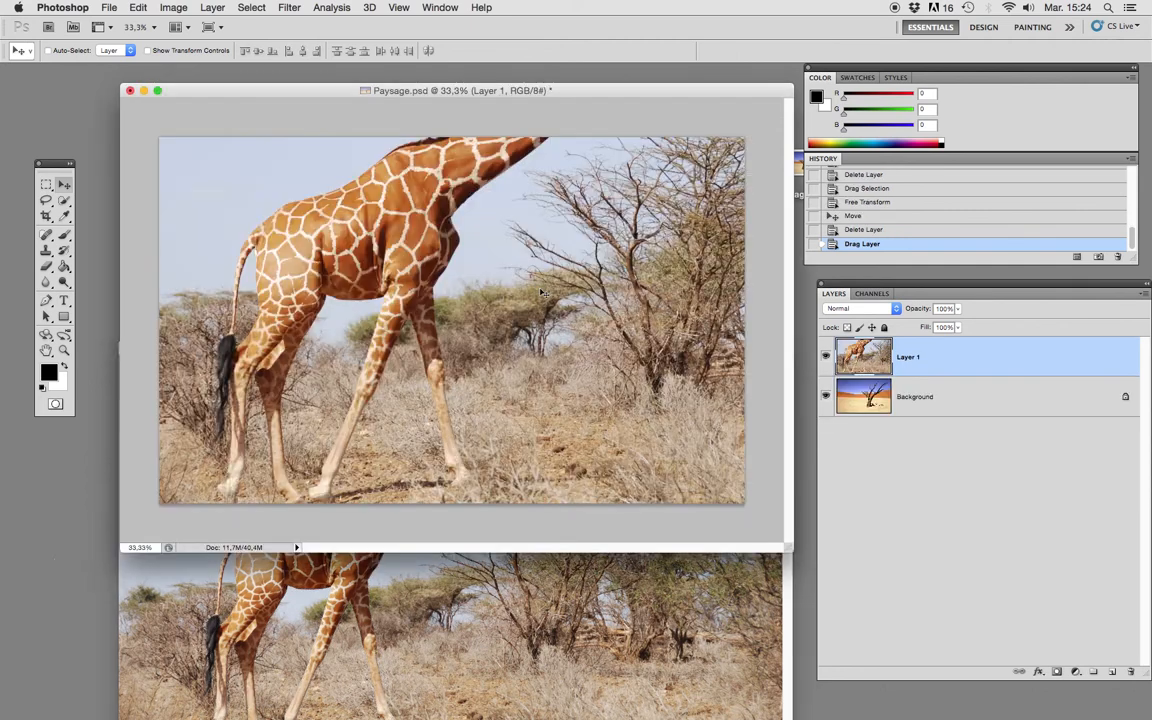
{"action": "key", "text": "super+z"}
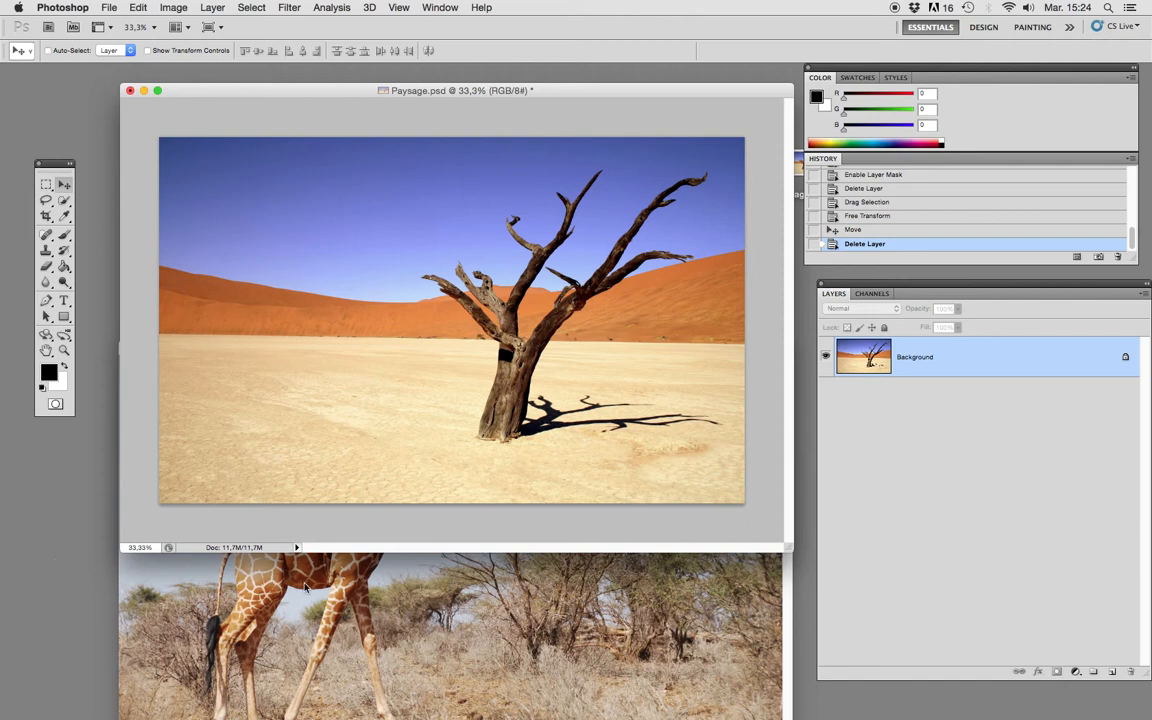
Return to Giraffe.psd and add a layer mask to the photo layer that reveals only the giraffe selection.
{"action": "left_click", "coordinate": [305, 588]}
{"action": "left_click_drag", "start_coordinate": [409, 330], "coordinate": [380, 185]}
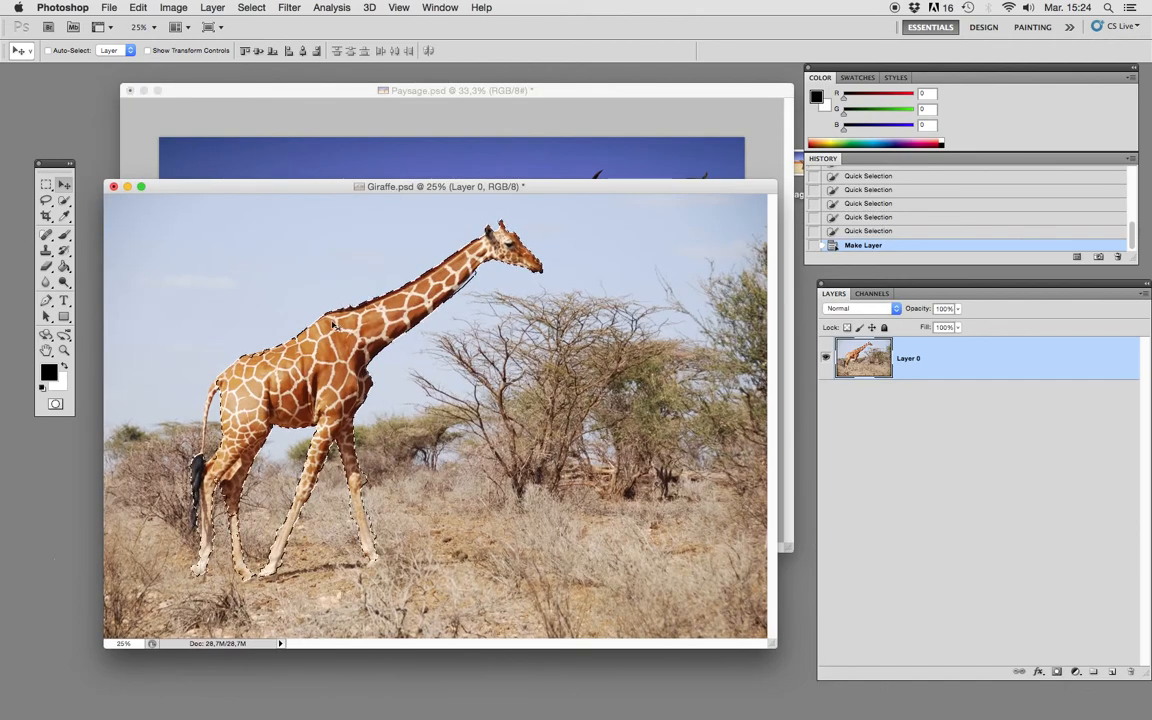
{"action": "left_click_drag", "start_coordinate": [291, 186], "coordinate": [301, 187]}
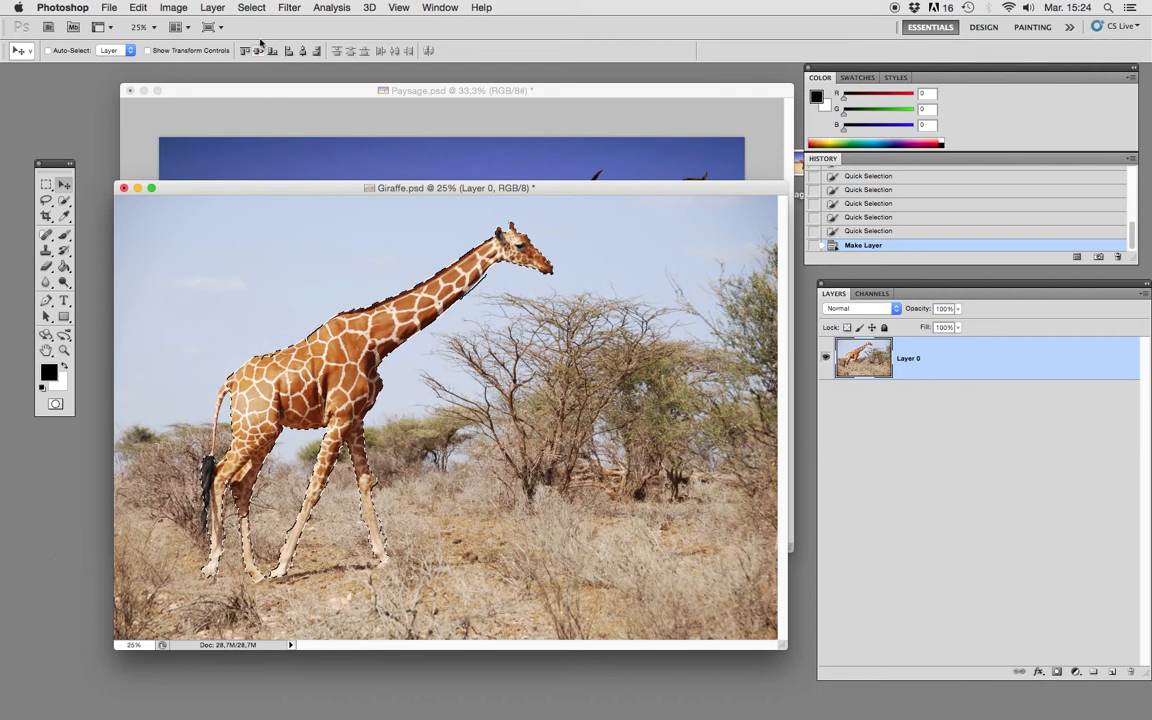
{"action": "left_click", "coordinate": [213, 8]}
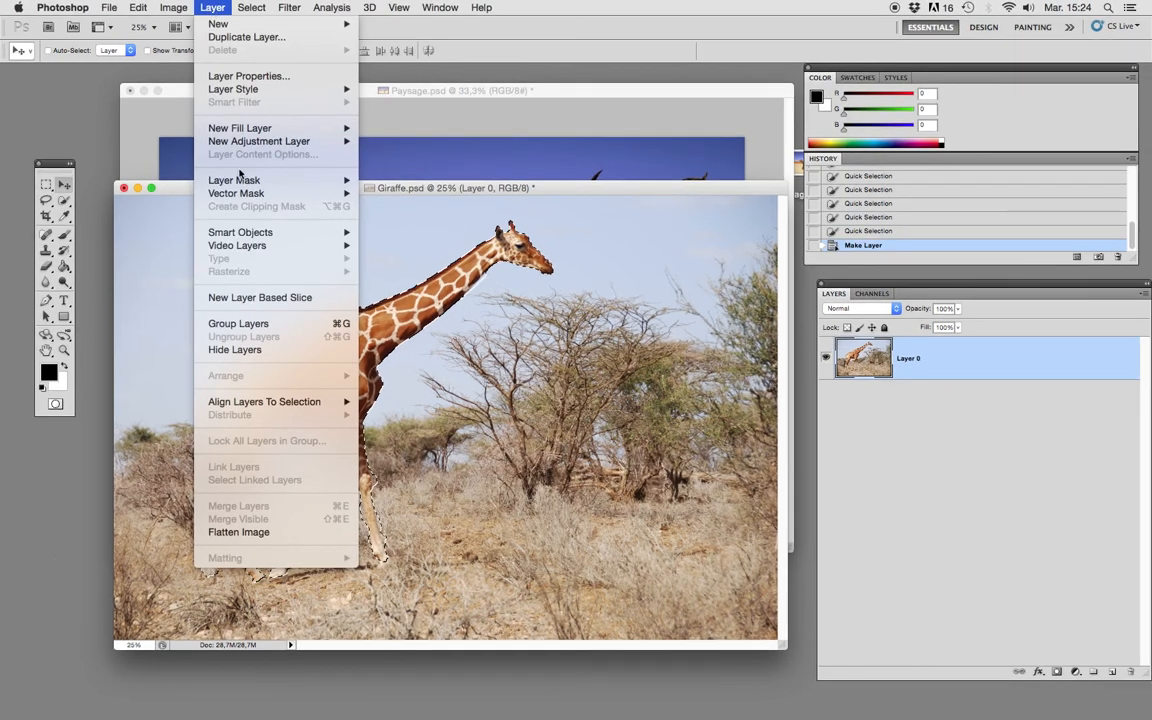
{"action": "mouse_move", "coordinate": [244, 181]}
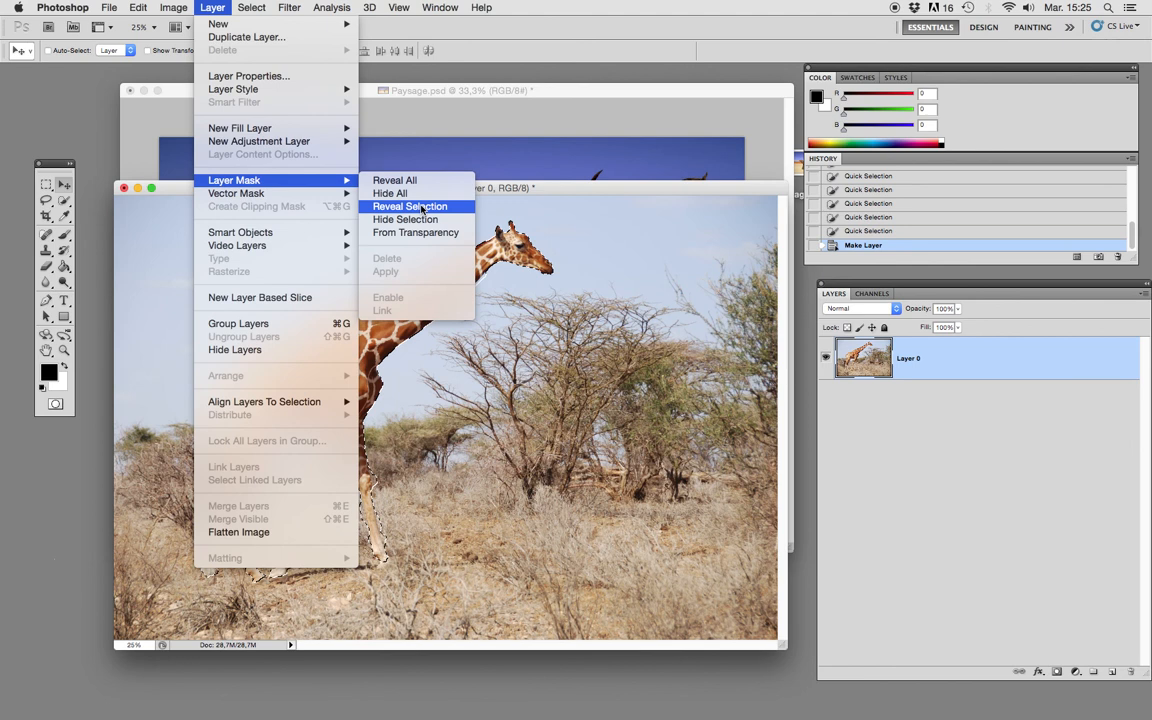
{"action": "left_click", "coordinate": [421, 207]}
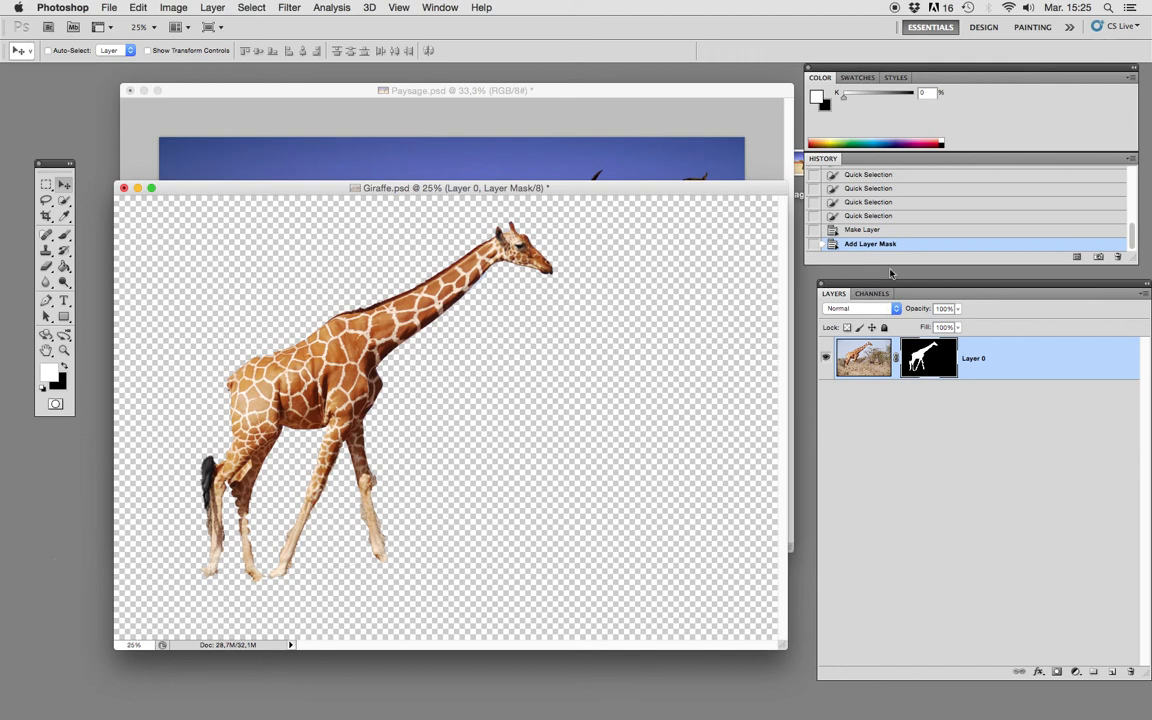
Load the giraffe mask channel as a selection from the document's channels, and deselect it.
{"action": "left_click_drag", "start_coordinate": [869, 295], "coordinate": [715, 273]}
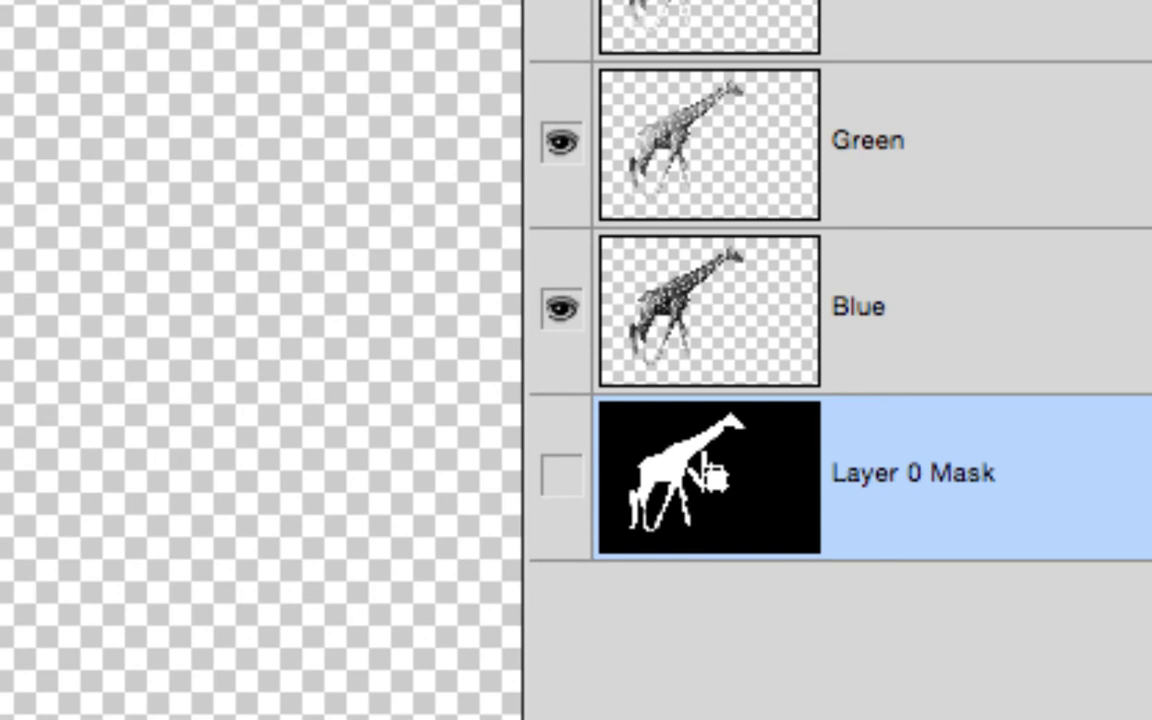
{"action": "mouse_move", "coordinate": [708, 462]}
{"action": "left_mouse_down"}
{"action": "mouse_move", "coordinate": [832, 460]}
{"action": "mouse_move", "coordinate": [725, 462]}
{"action": "left_mouse_up"}
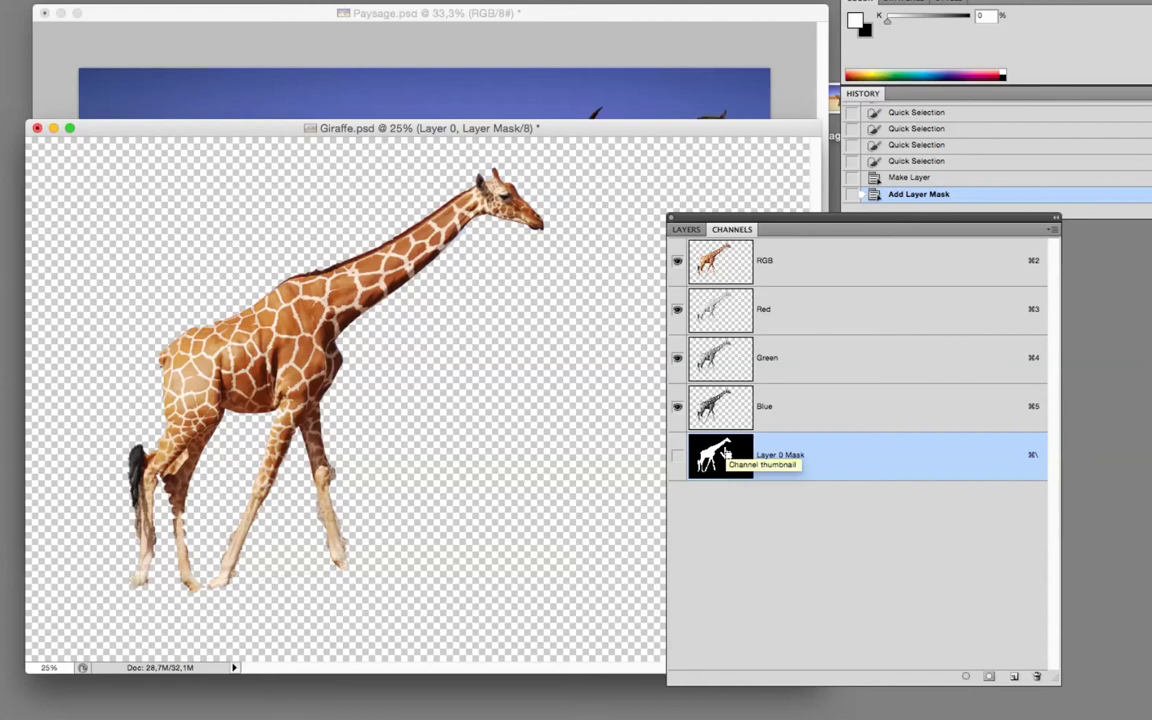
{"action": "left_click", "coordinate": [724, 456], "text": "super"}
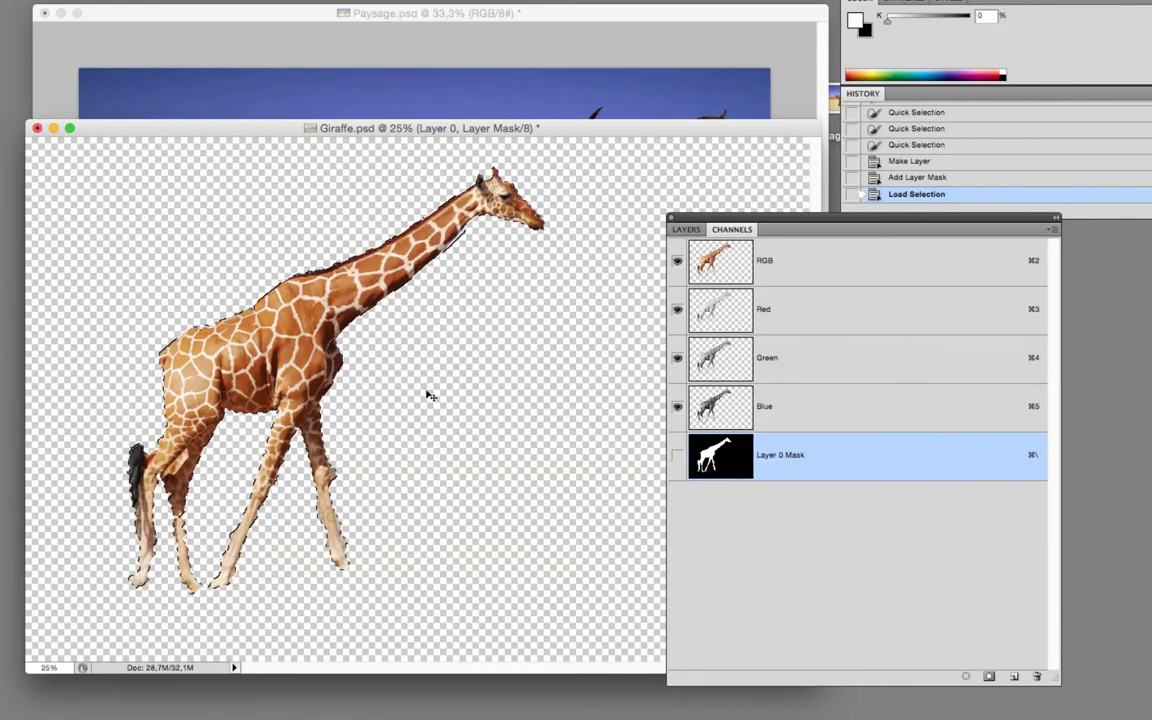
{"action": "key", "text": "super+d"}
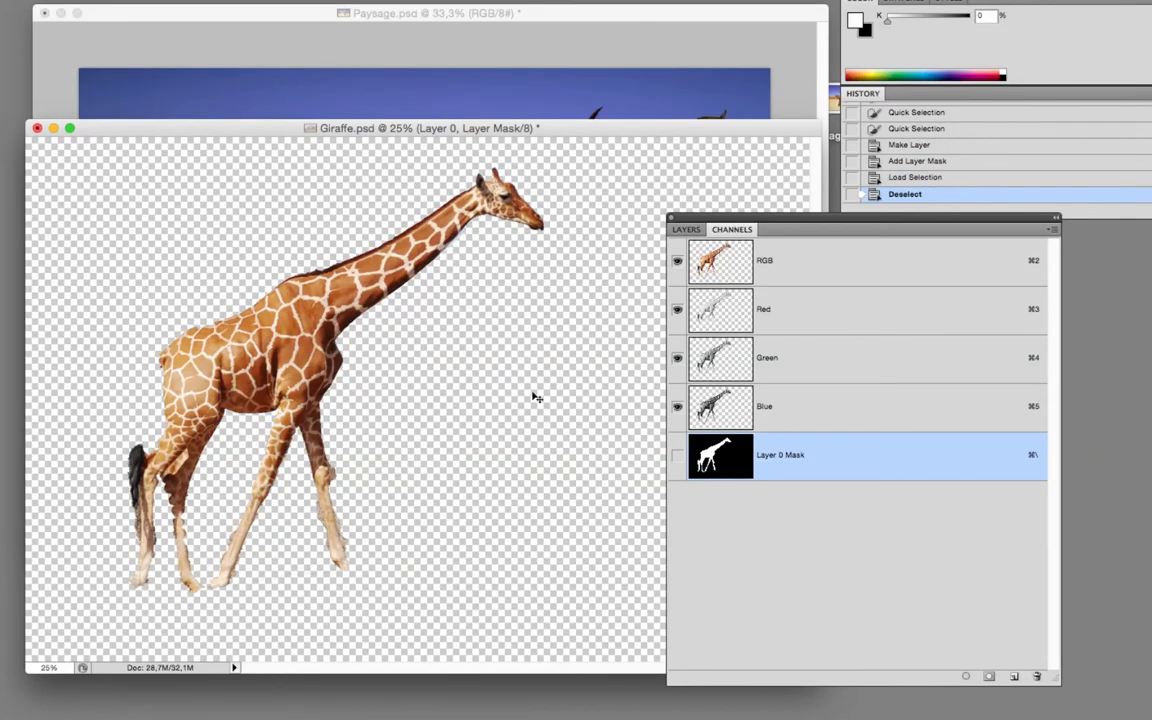
Compare how the giraffe mask is represented among the layers and among the channels.
{"action": "left_click", "coordinate": [687, 230]}
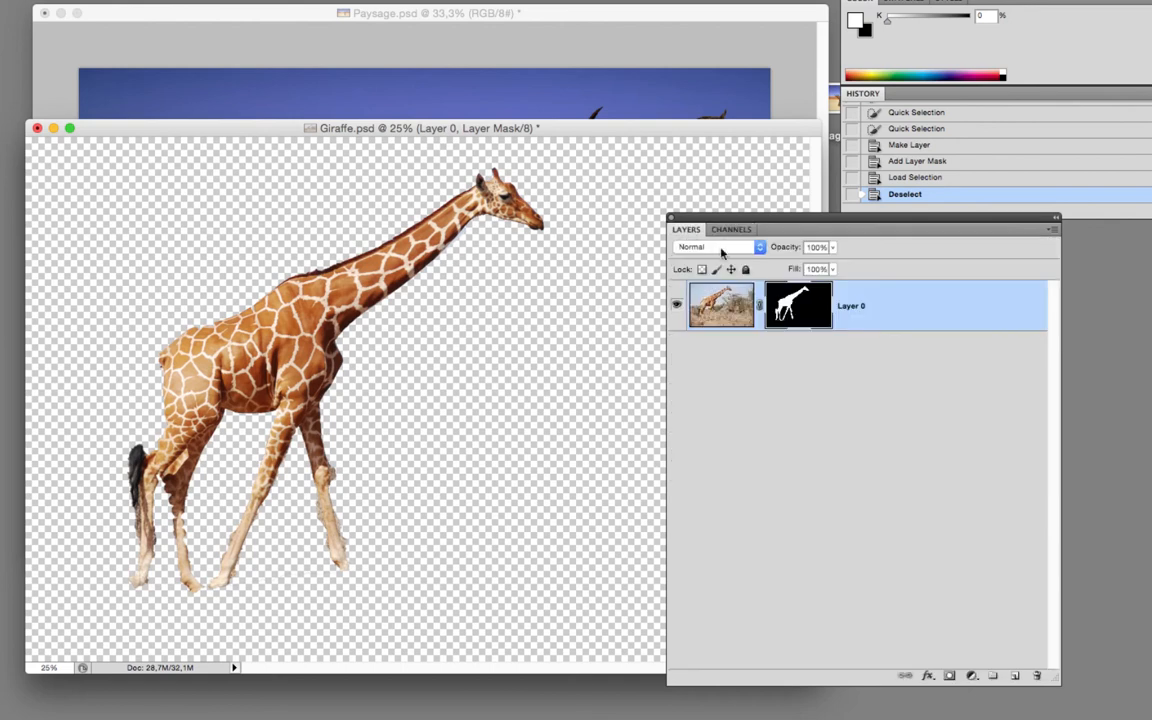
{"action": "left_click_drag", "start_coordinate": [724, 229], "coordinate": [711, 237]}
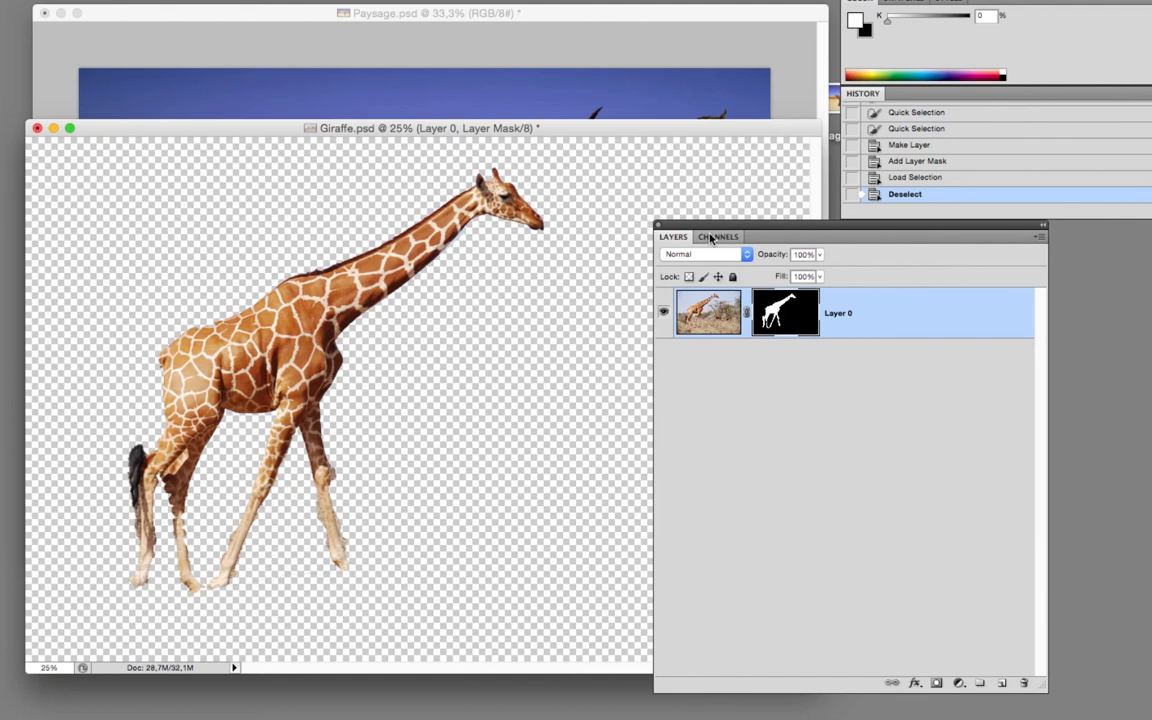
{"action": "left_click", "coordinate": [711, 237]}
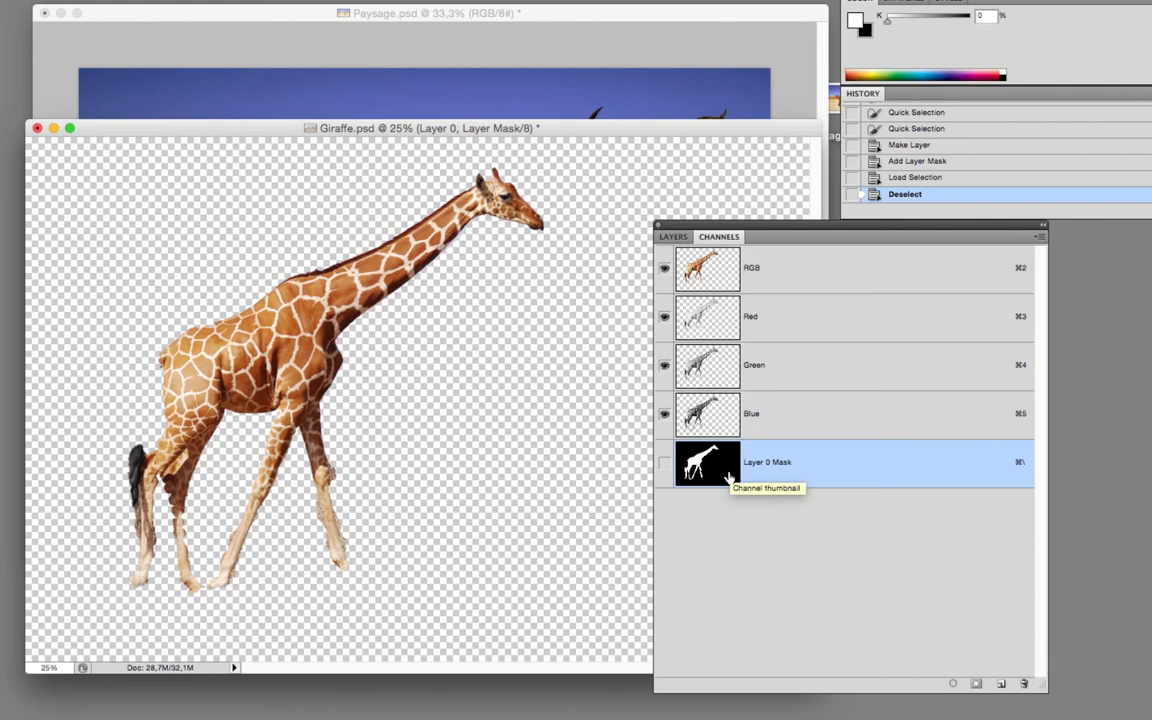
Toggle the giraffe layer's mask off and on to compare both states, and view the mask by itself on the canvas.
{"action": "left_click", "coordinate": [673, 237]}
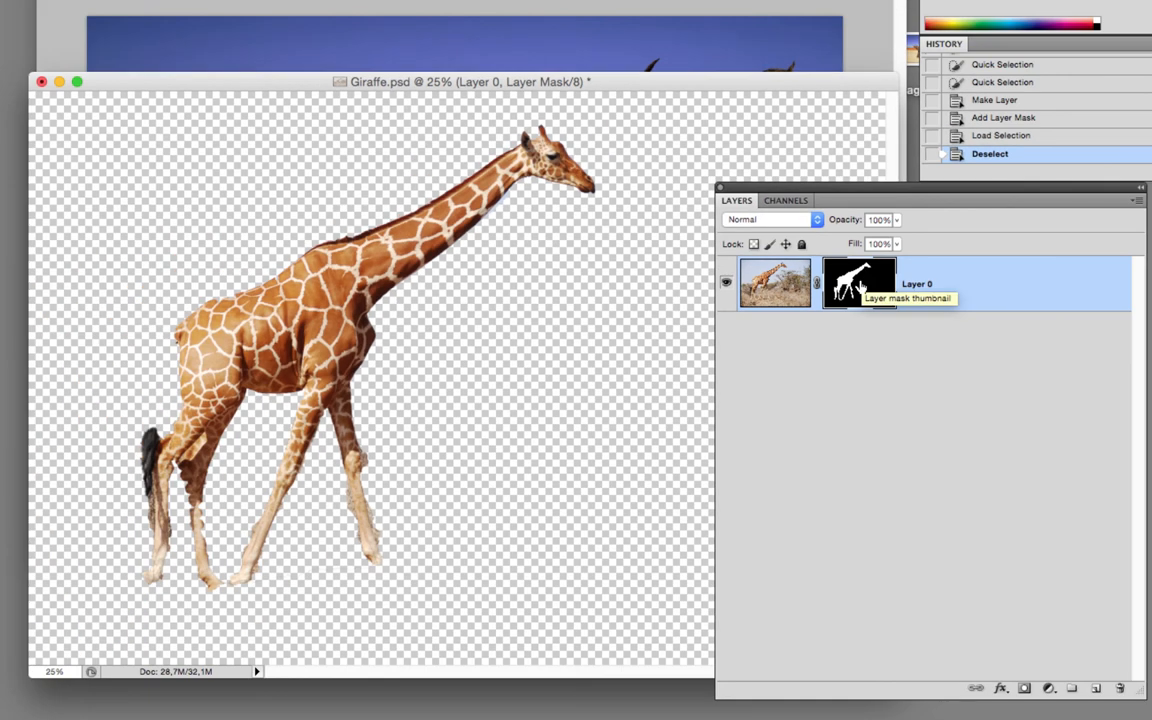
{"action": "left_click", "coordinate": [860, 287], "text": "shift"}
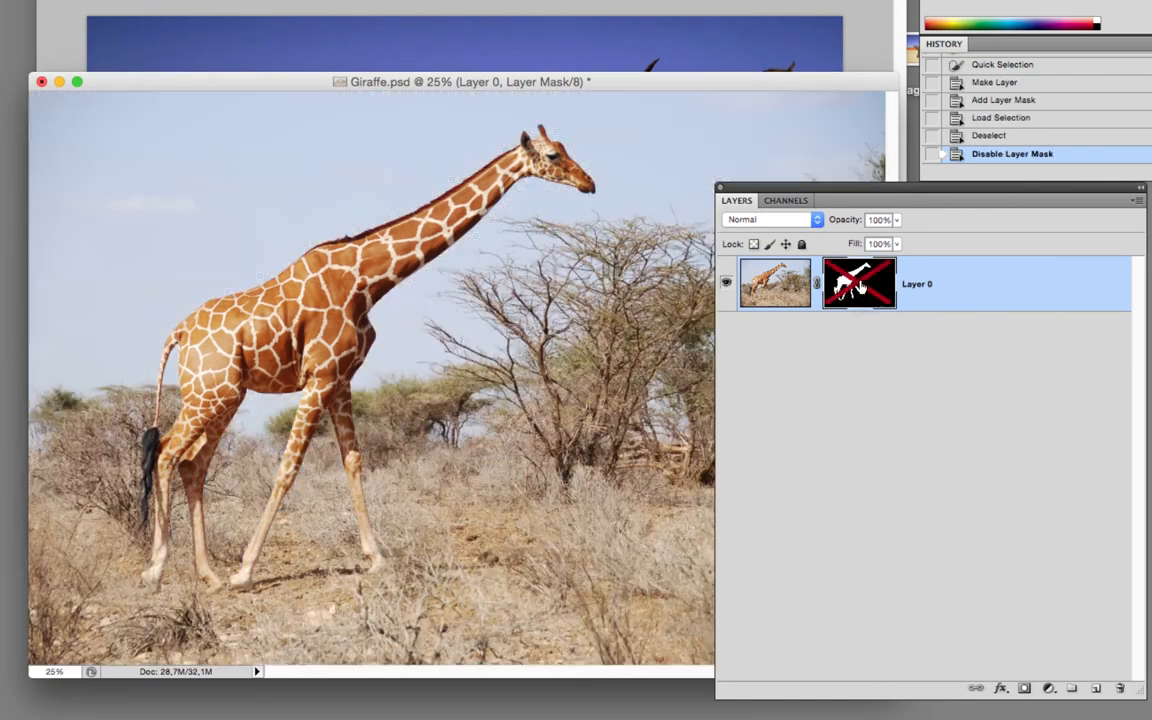
{"action": "left_click", "coordinate": [860, 287], "text": "shift"}
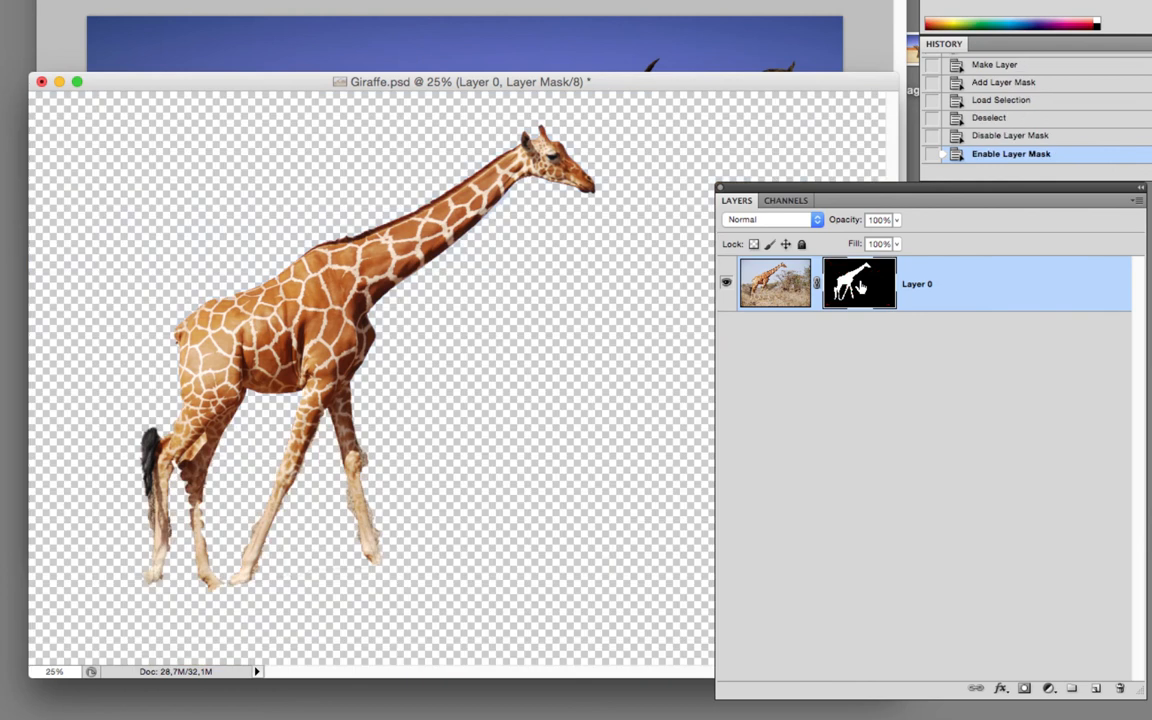
{"action": "left_click", "coordinate": [860, 287], "text": "shift"}
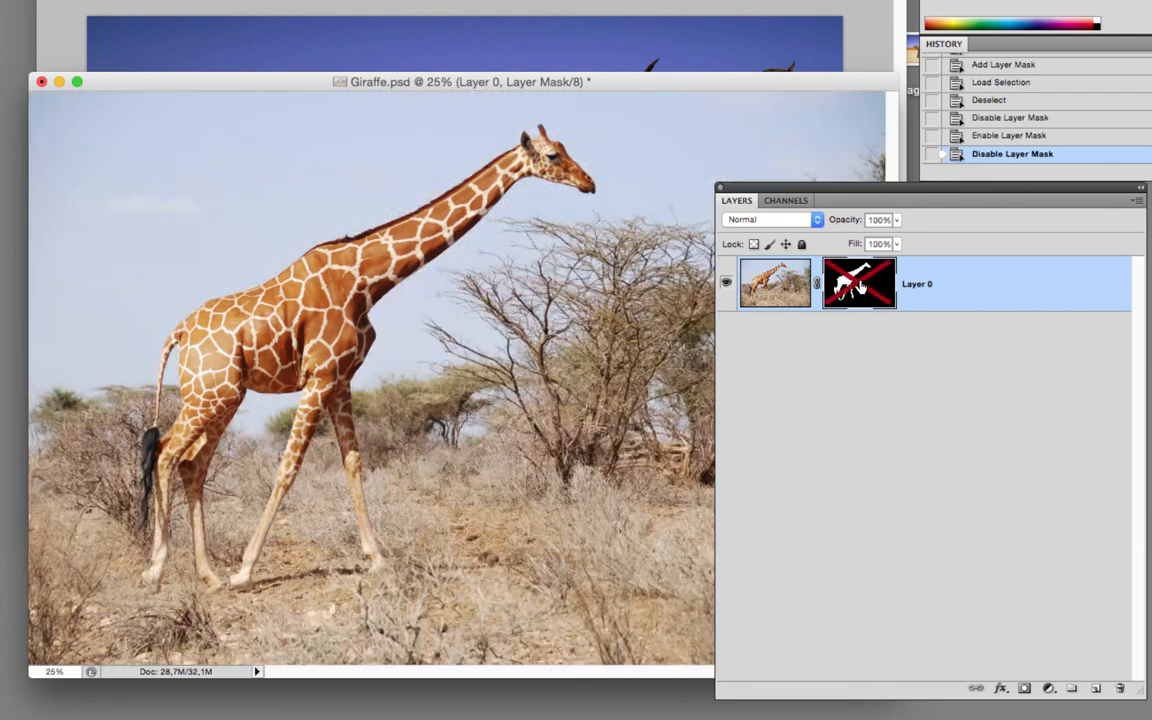
{"action": "left_click", "coordinate": [860, 287], "text": "shift"}
{"action": "left_click", "coordinate": [860, 287], "text": "shift"}
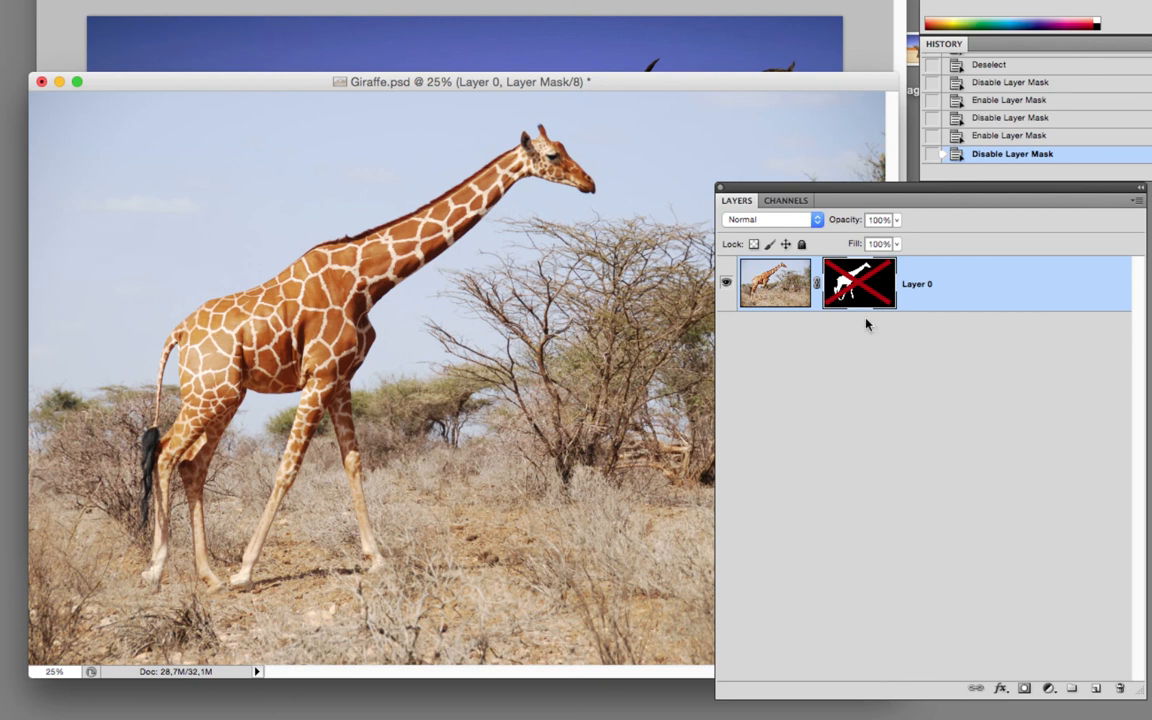
{"action": "left_click", "coordinate": [857, 288], "text": "shift"}
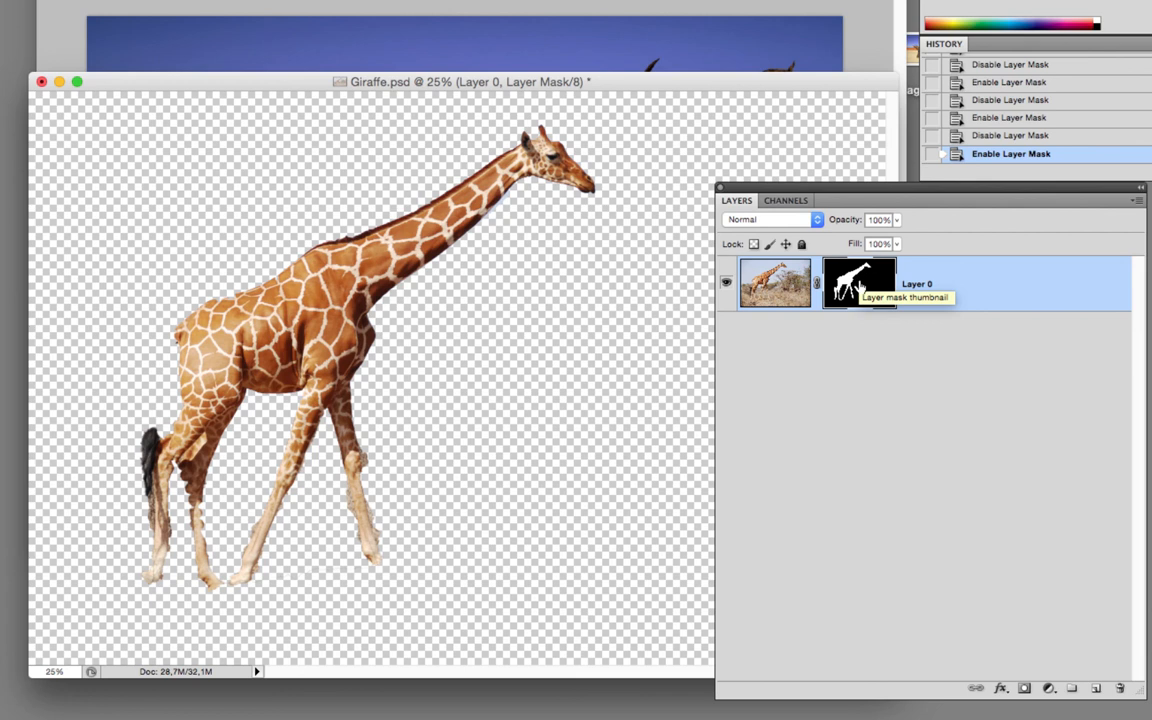
{"action": "left_click", "coordinate": [858, 288], "text": "shift"}
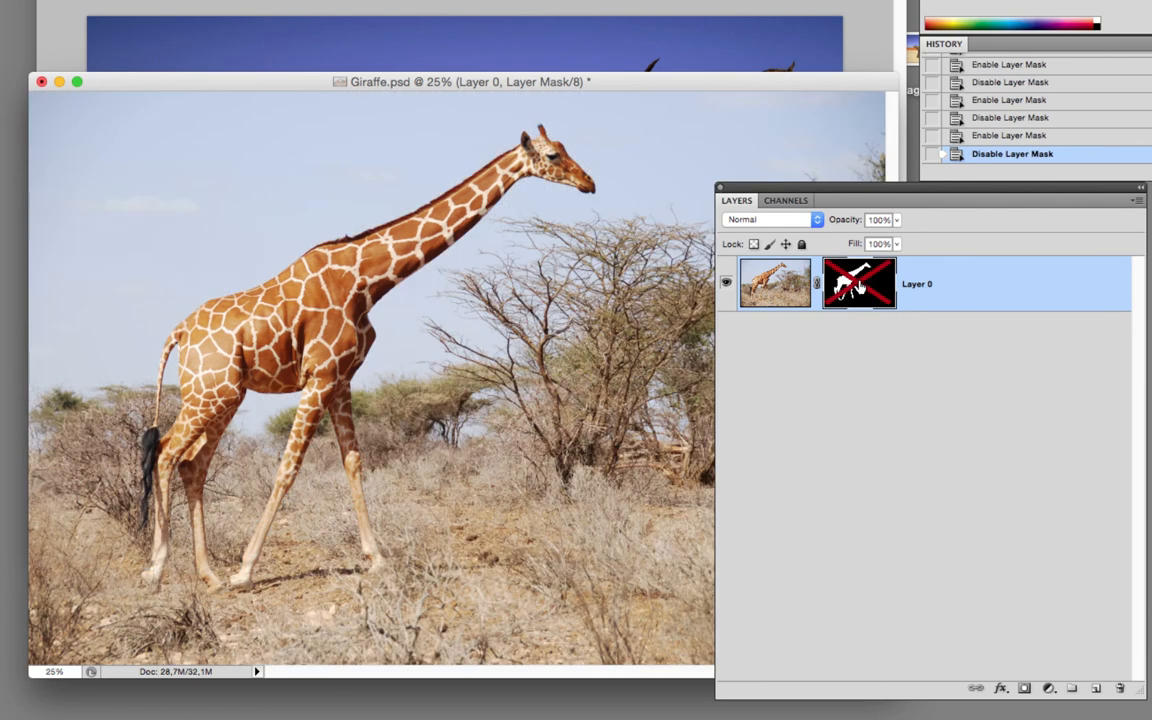
{"action": "left_click", "coordinate": [858, 288], "text": "shift"}
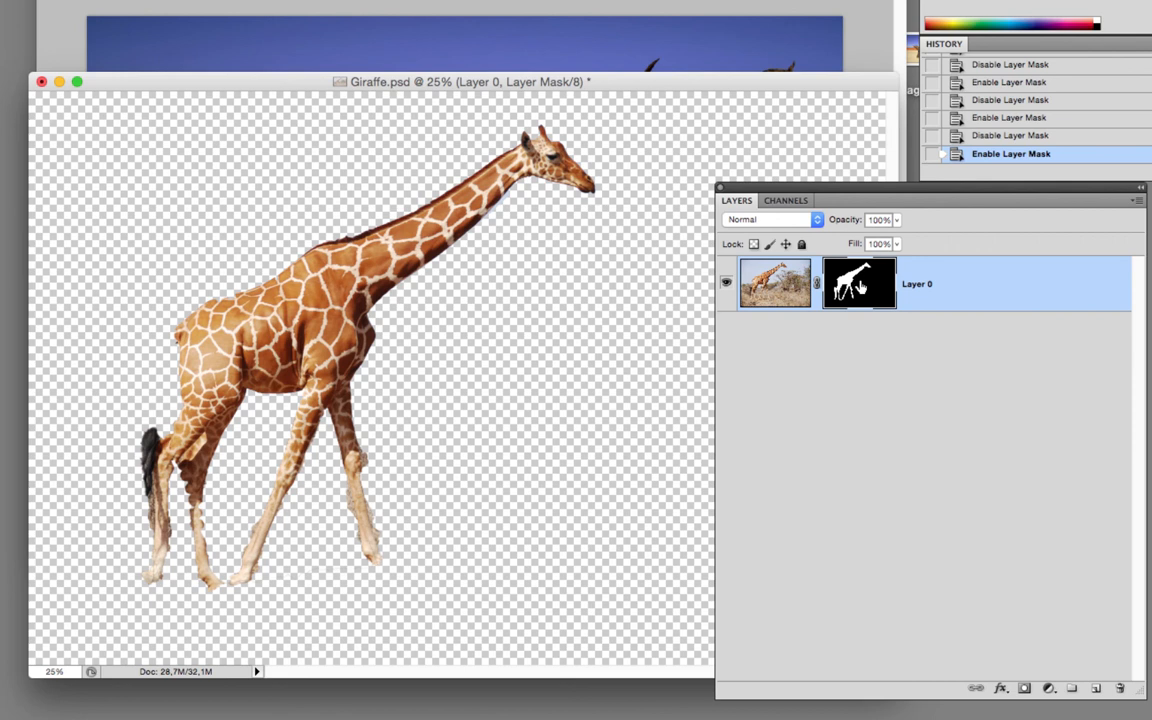
{"action": "left_click", "coordinate": [858, 288], "text": "alt"}
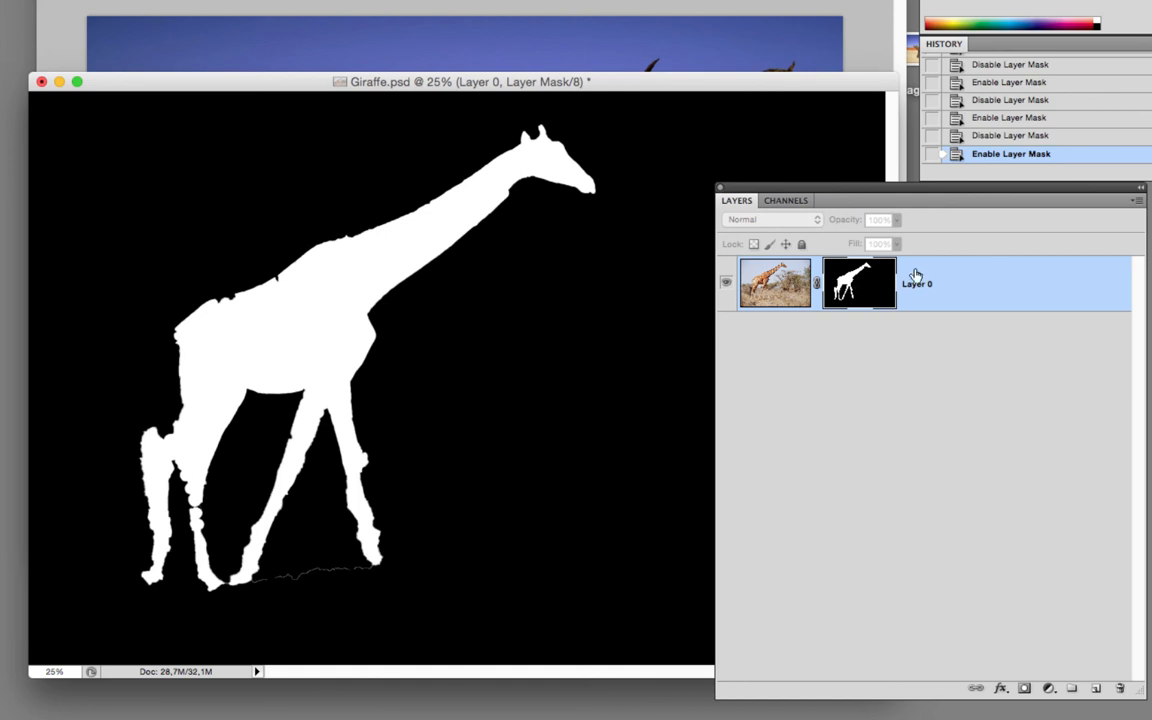
{"action": "left_click", "coordinate": [866, 284], "text": "alt"}
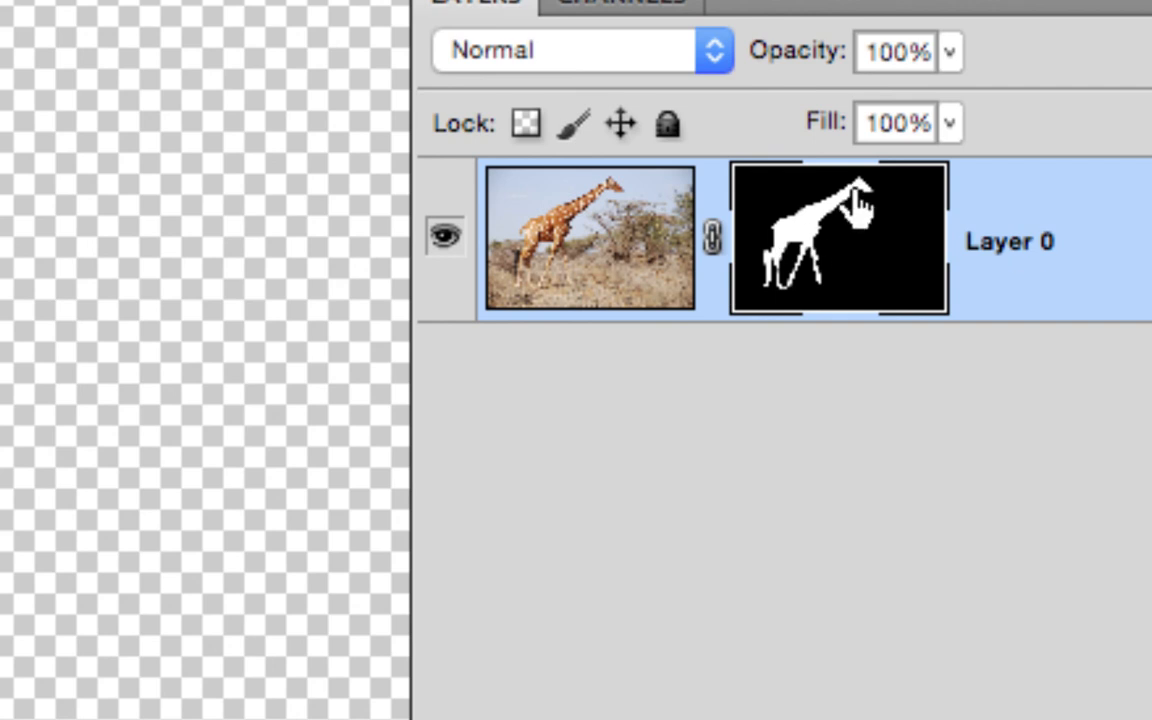
Paint white on the layer mask with a 36 px hard brush to restore the missing edges along the giraffe's back.
{"action": "left_click", "coordinate": [588, 226]}
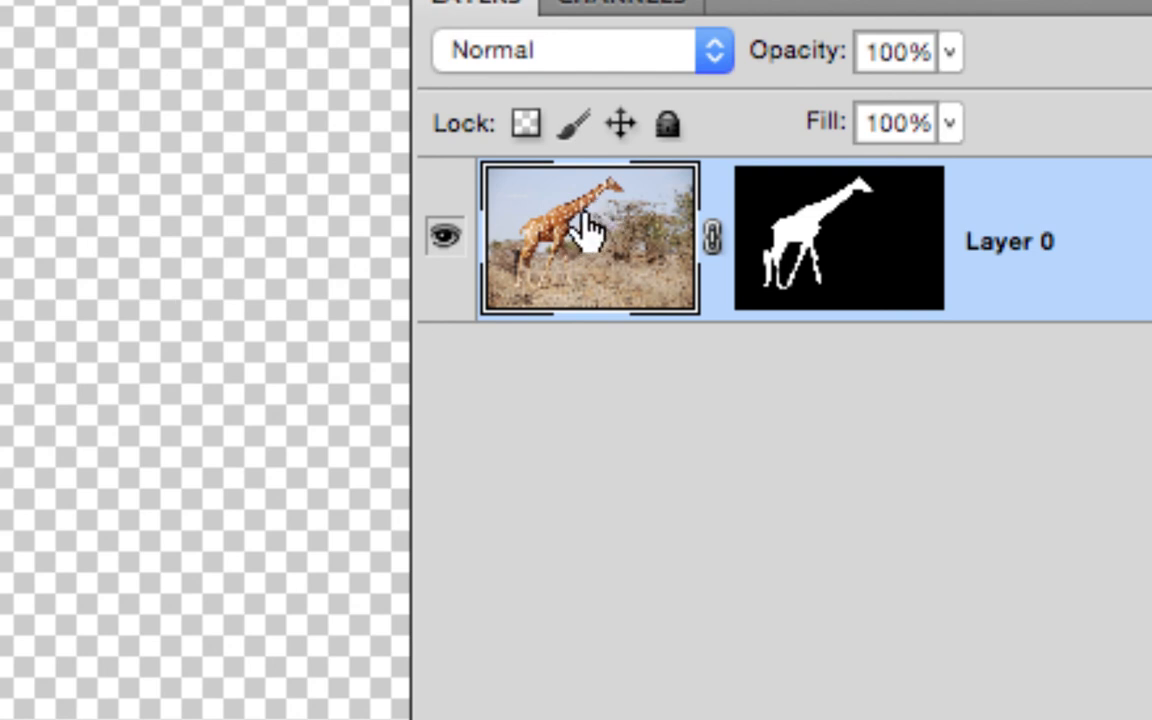
{"action": "left_click", "coordinate": [815, 241]}
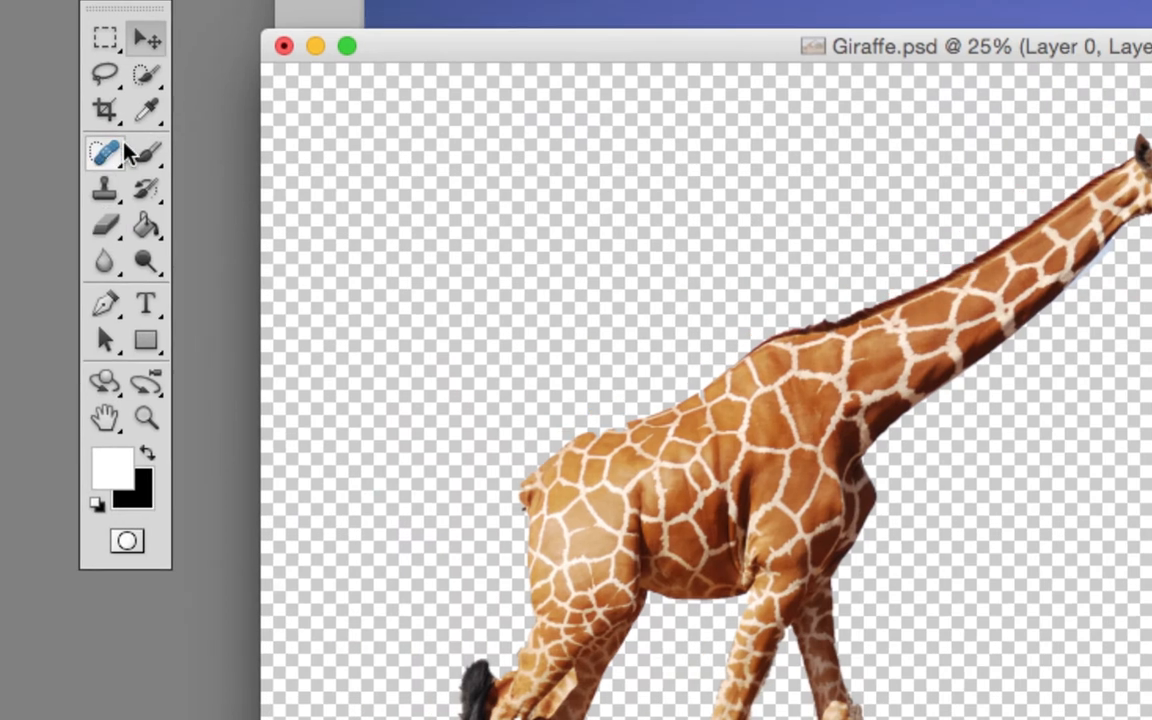
{"action": "left_click", "coordinate": [75, 153]}
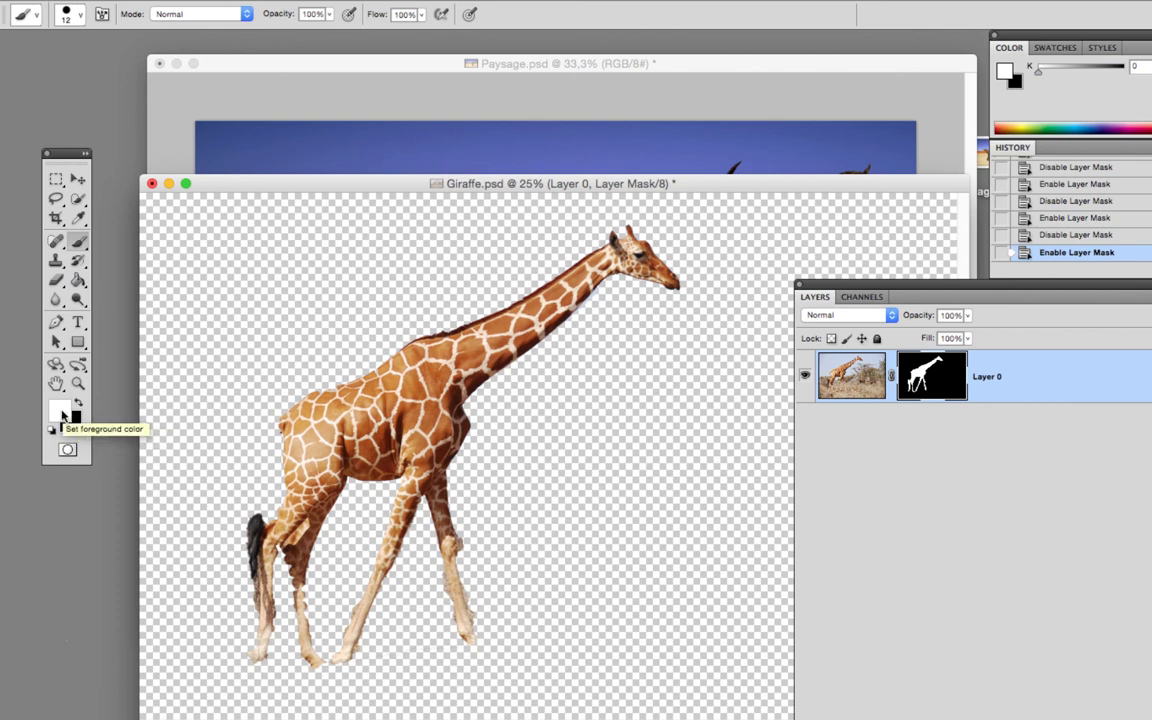
{"action": "left_click", "coordinate": [79, 242]}
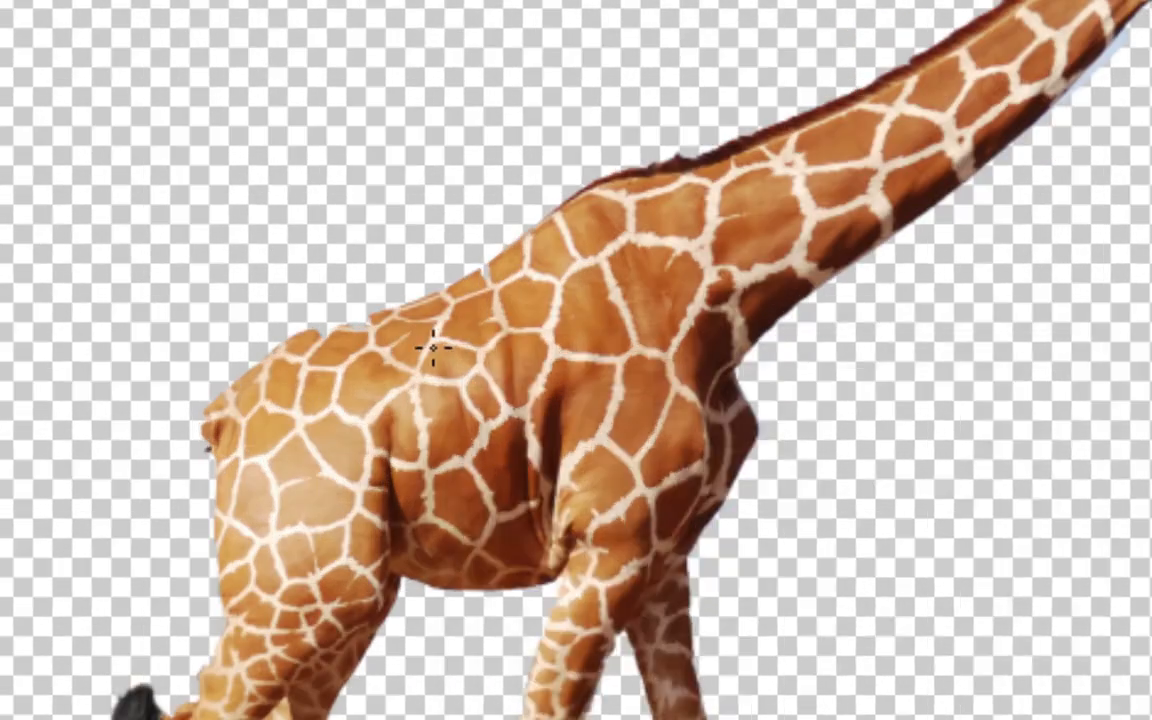
{"action": "right_click", "coordinate": [360, 416]}
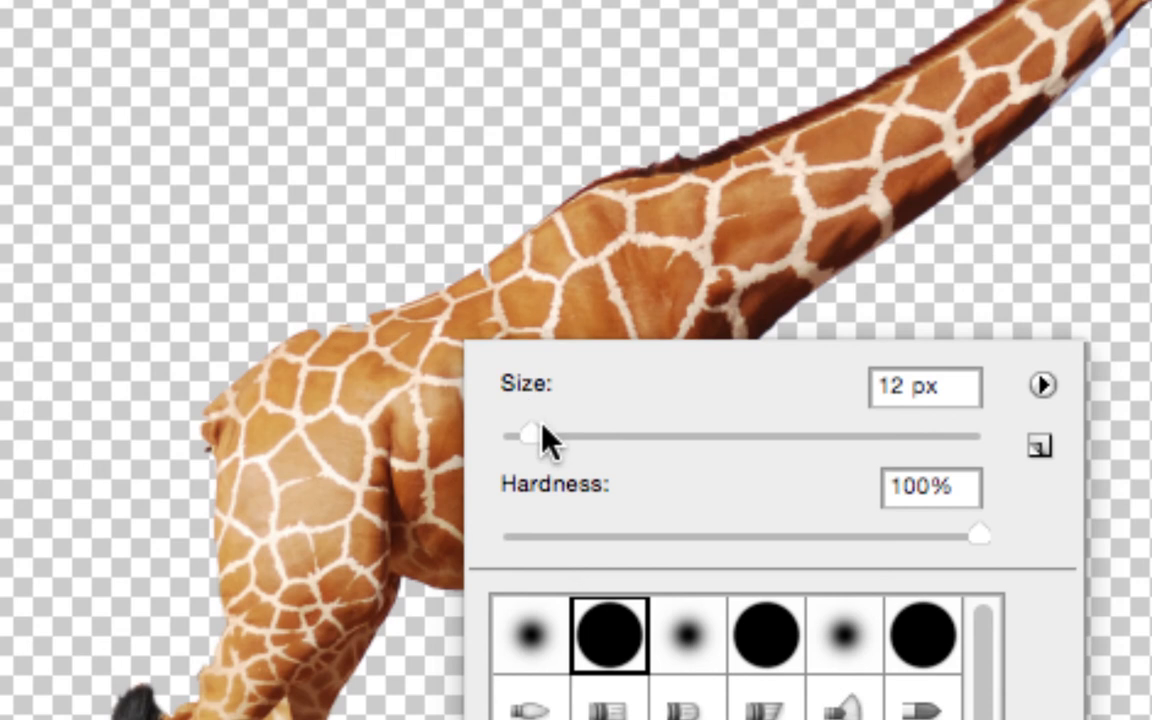
{"action": "left_click_drag", "start_coordinate": [532, 435], "coordinate": [586, 438]}
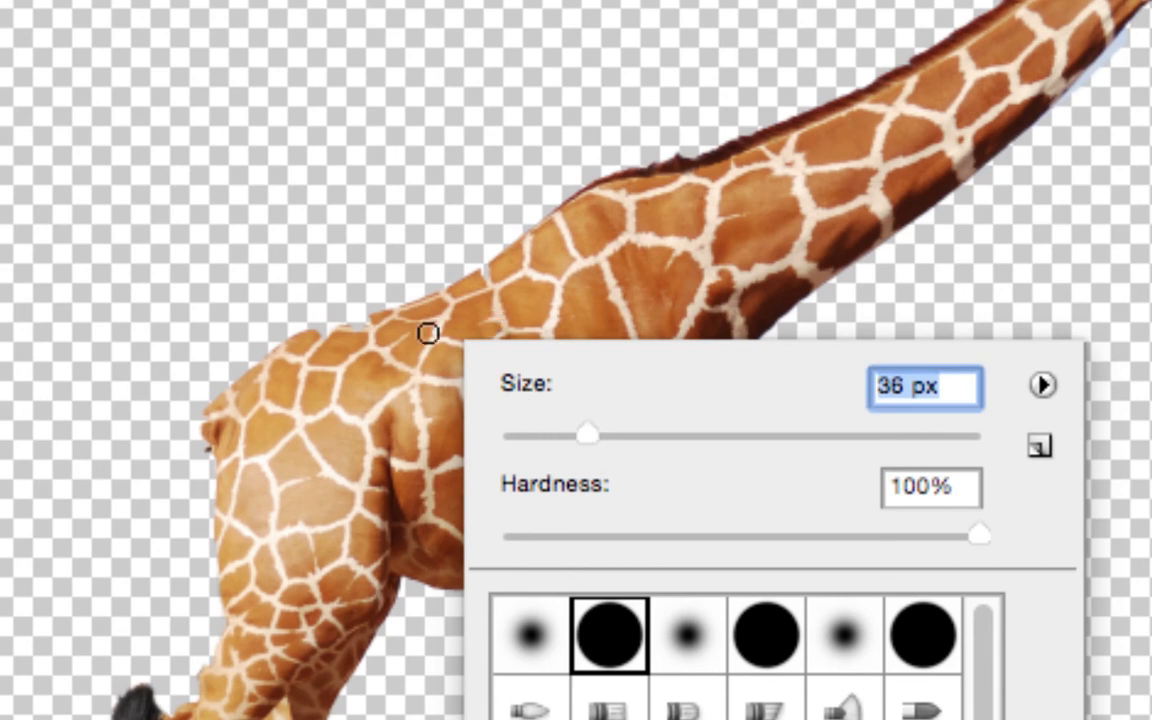
{"action": "key", "text": "Return"}
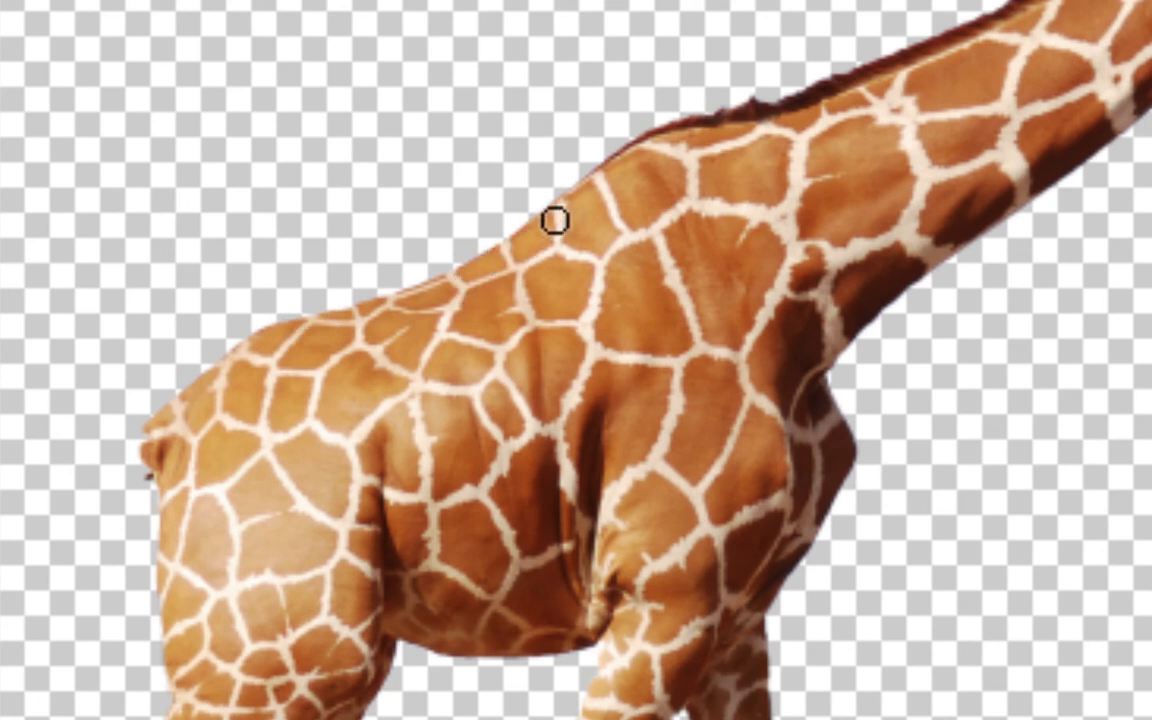
Copy the masked giraffe layer from Giraffe.psd into Paysage.psd and move it down until its head is inside the landscape.
{"action": "key", "text": "v"}
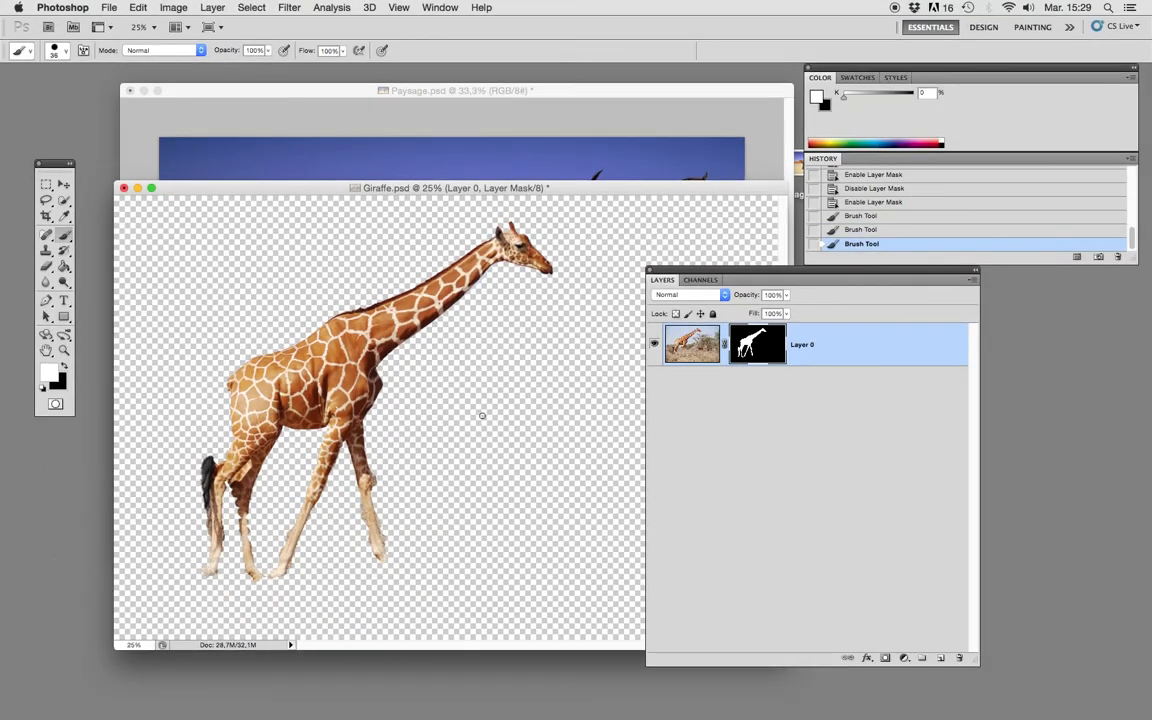
{"action": "left_click", "coordinate": [64, 186]}
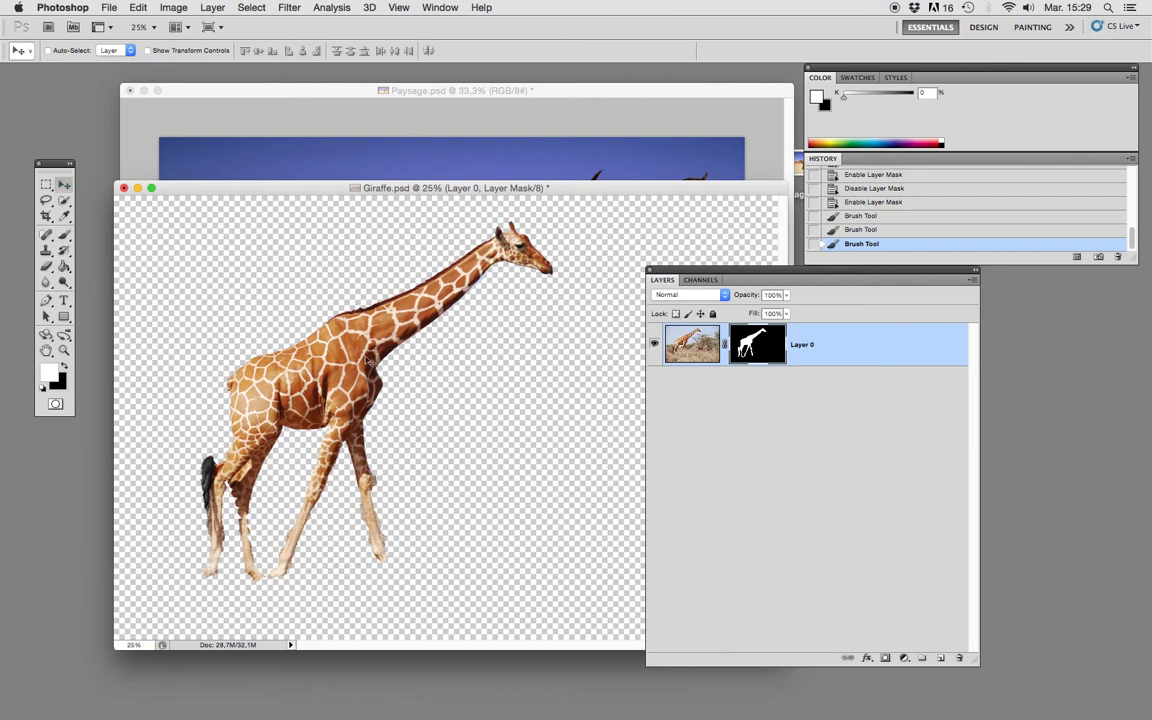
{"action": "left_click_drag", "start_coordinate": [473, 190], "coordinate": [353, 366]}
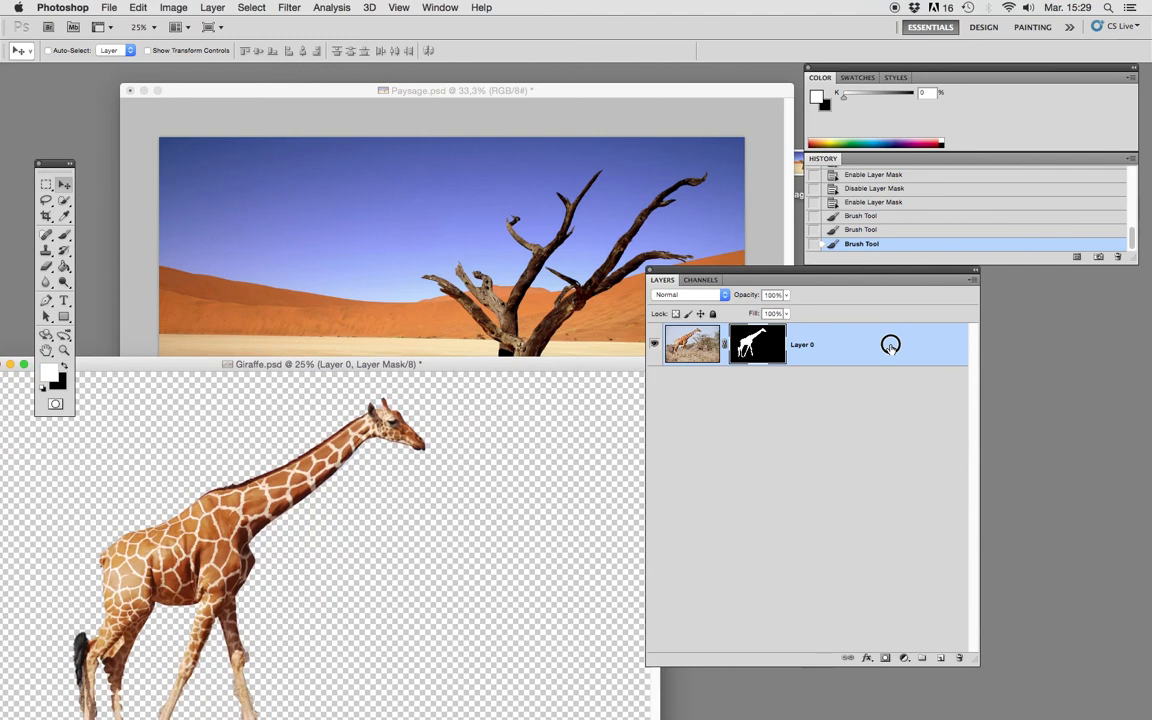
{"action": "left_click_drag", "start_coordinate": [890, 345], "coordinate": [594, 334]}
{"action": "left_click_drag", "start_coordinate": [513, 281], "coordinate": [517, 285]}
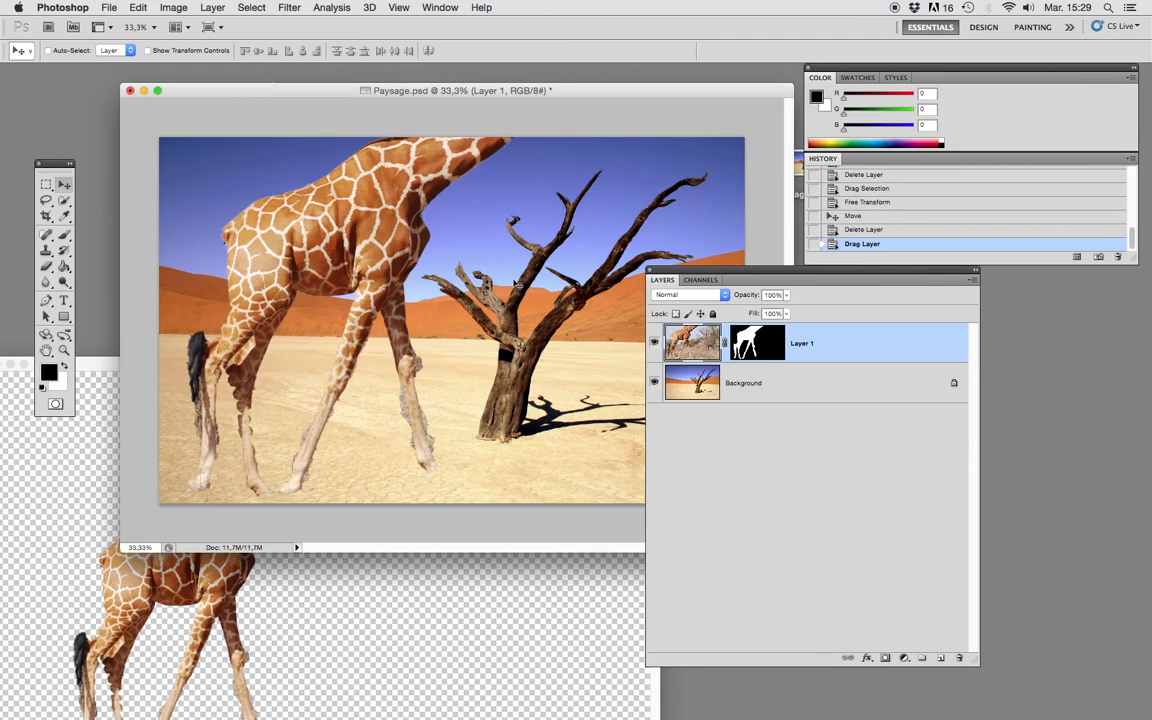
{"action": "left_click_drag", "start_coordinate": [369, 229], "coordinate": [386, 327]}
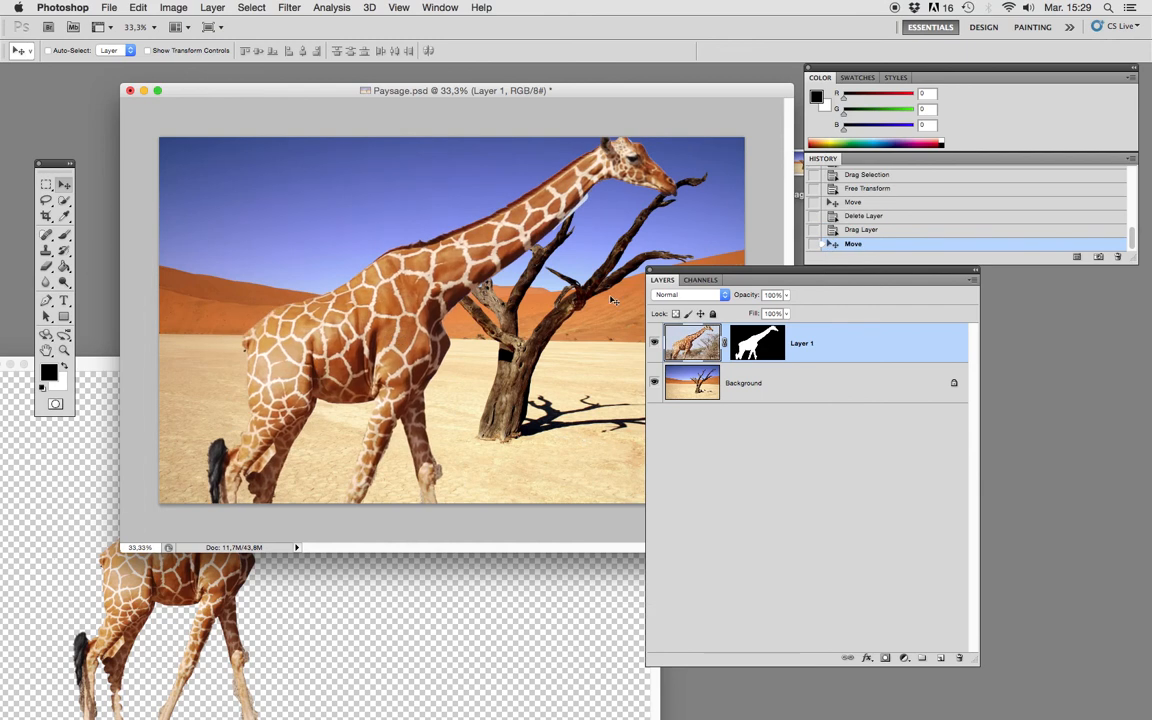
Scale the giraffe layer proportionally to about 65% with Free Transform and place it standing to the left of the dead tree.
{"action": "left_click_drag", "start_coordinate": [673, 270], "coordinate": [771, 270]}
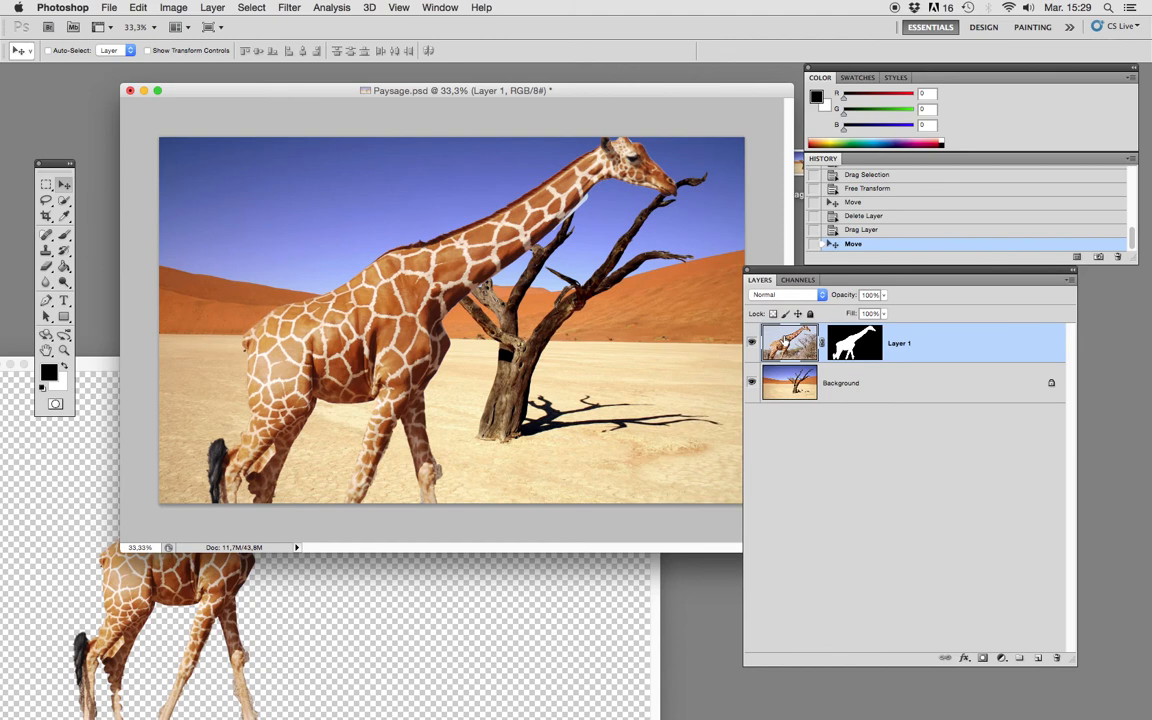
{"action": "left_click", "coordinate": [165, 7]}
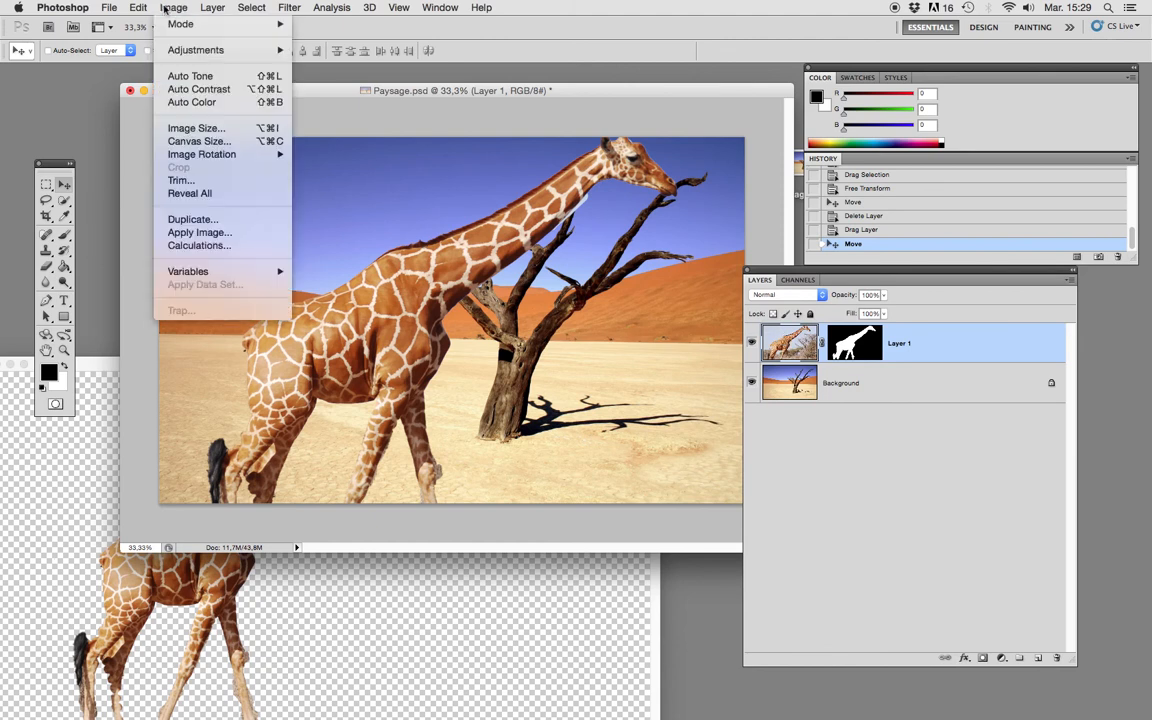
{"action": "mouse_move", "coordinate": [130, 7]}
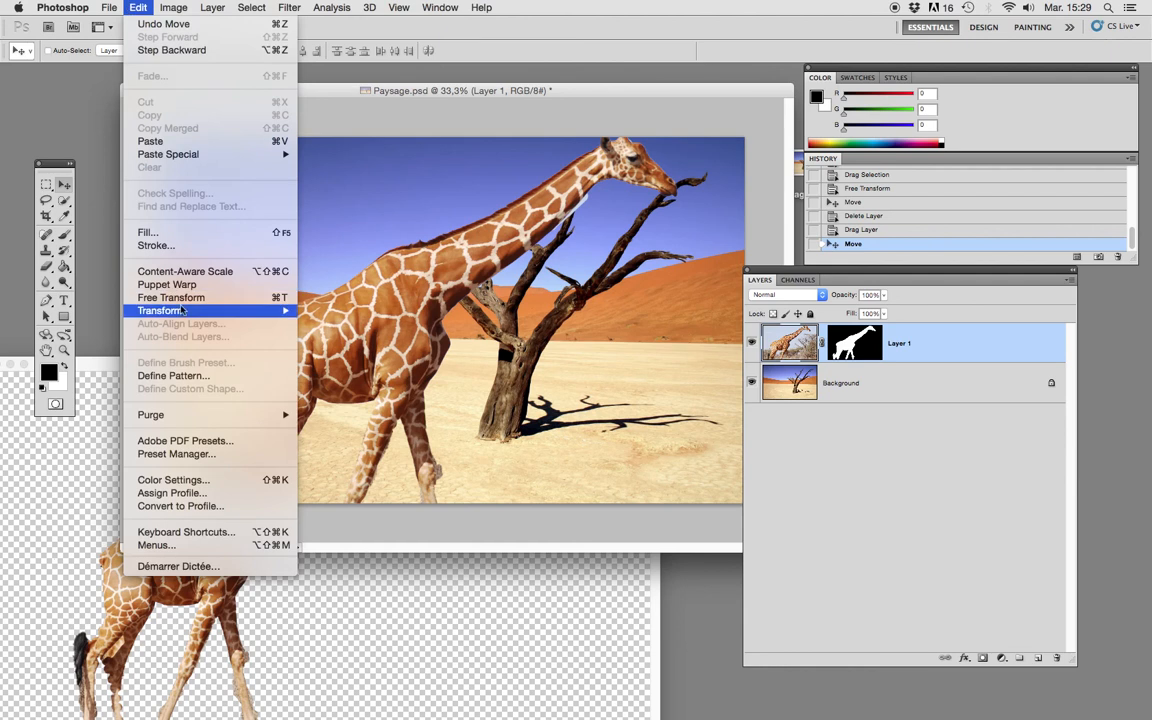
{"action": "mouse_move", "coordinate": [182, 312]}
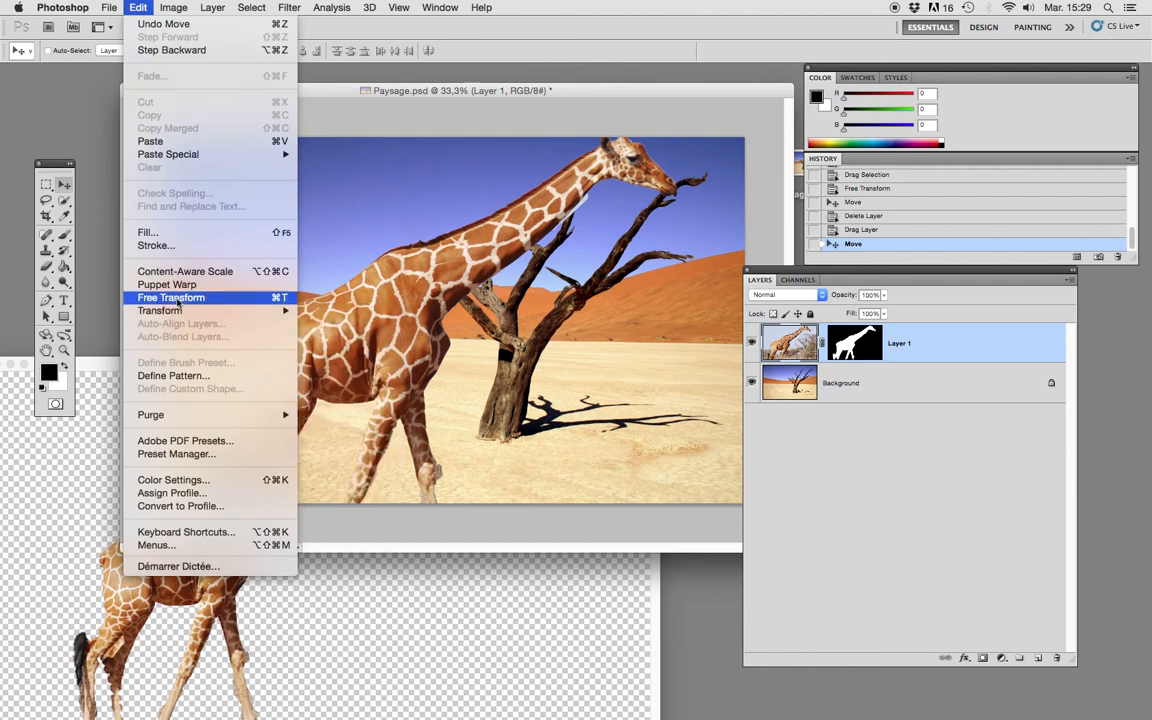
{"action": "left_click", "coordinate": [176, 298]}
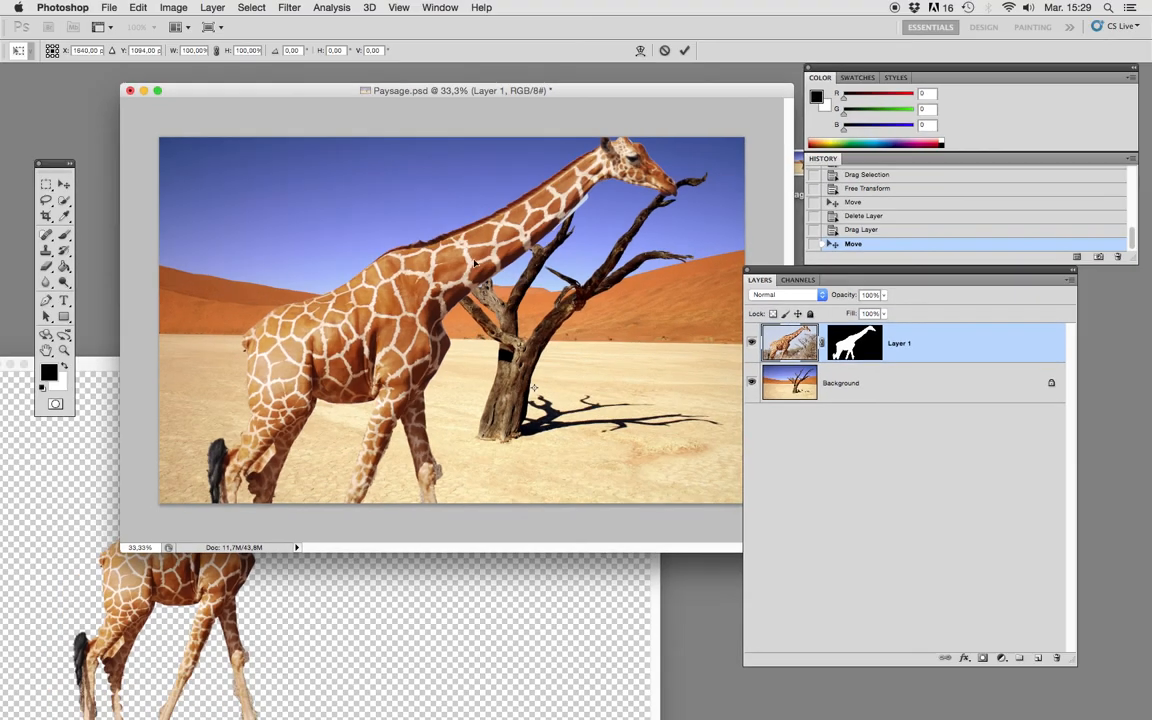
{"action": "left_click_drag", "start_coordinate": [433, 237], "coordinate": [483, 303]}
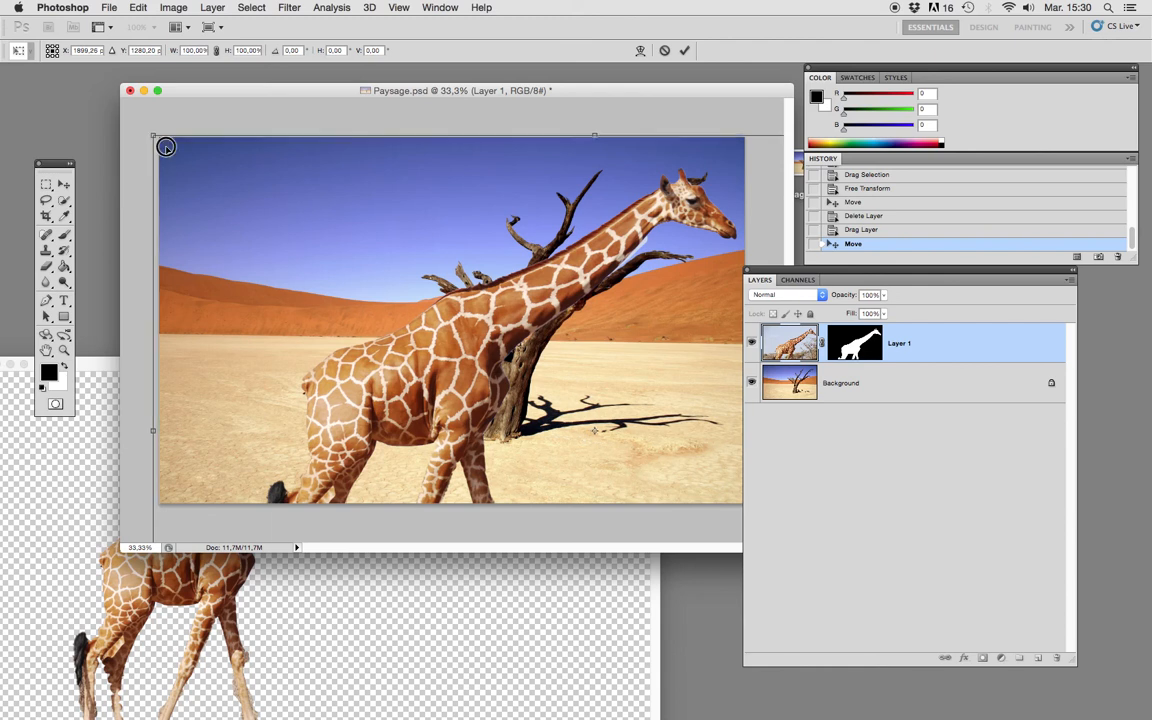
{"action": "left_click_drag", "start_coordinate": [148, 131], "coordinate": [403, 302]}
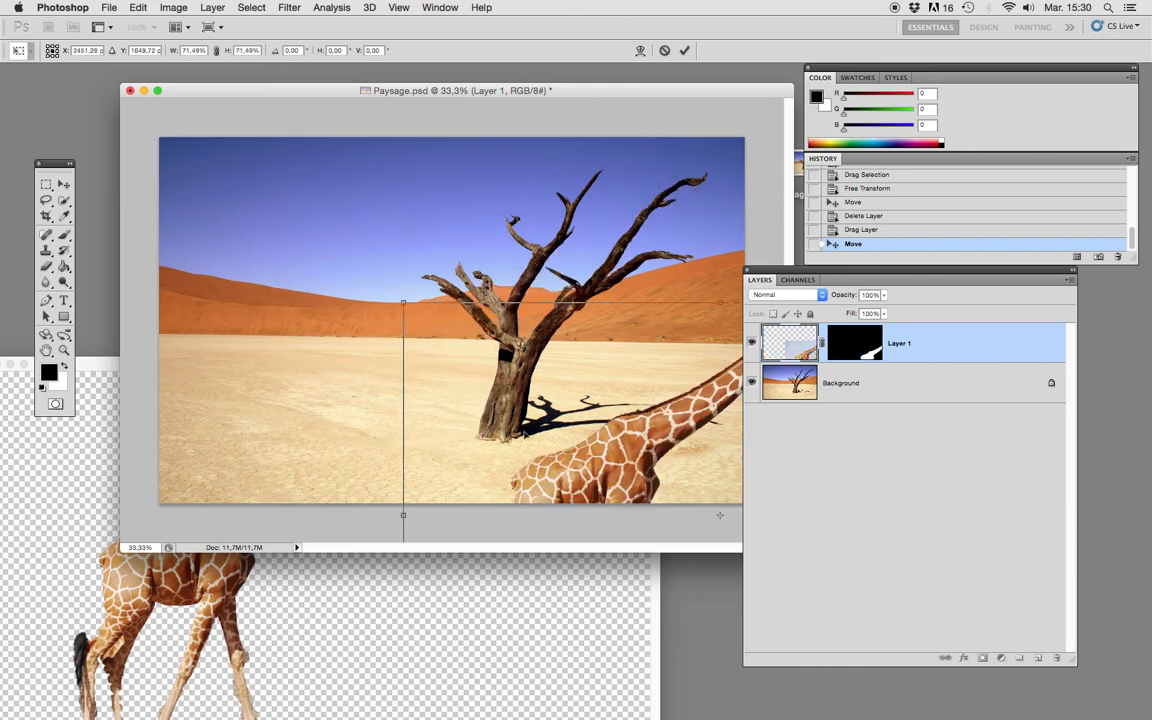
{"action": "left_click_drag", "start_coordinate": [465, 334], "coordinate": [323, 286]}
{"action": "left_click_drag", "start_coordinate": [145, 121], "coordinate": [195, 169]}
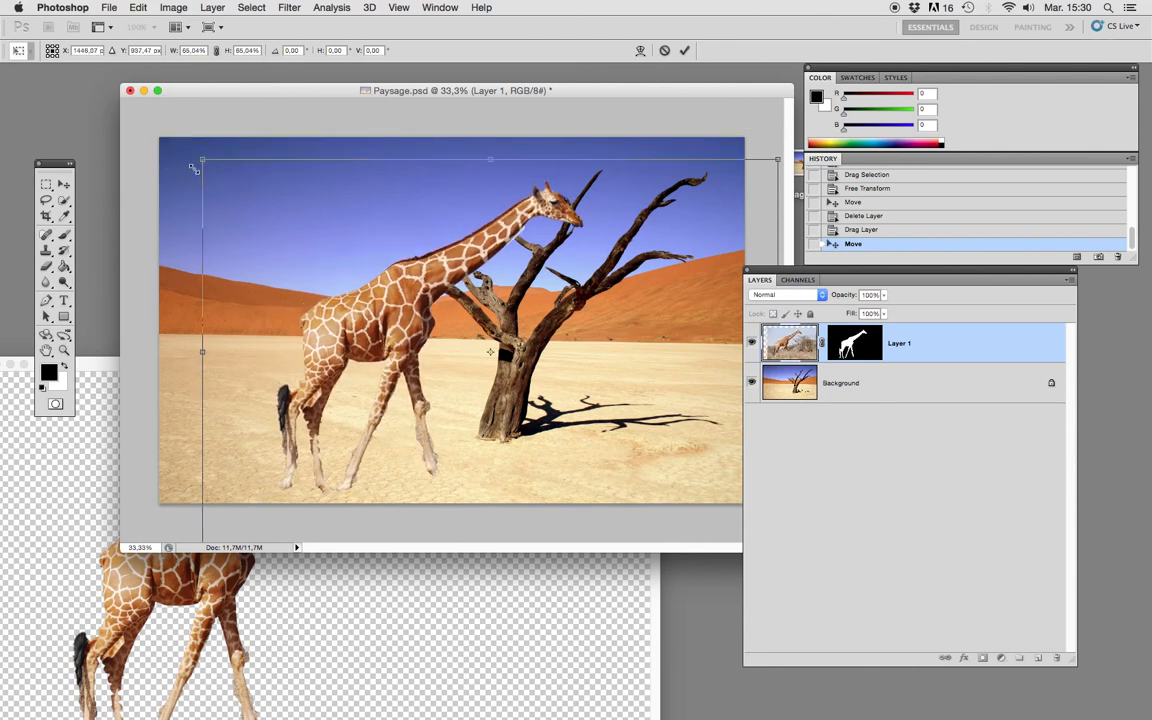
{"action": "left_click_drag", "start_coordinate": [380, 330], "coordinate": [314, 313]}
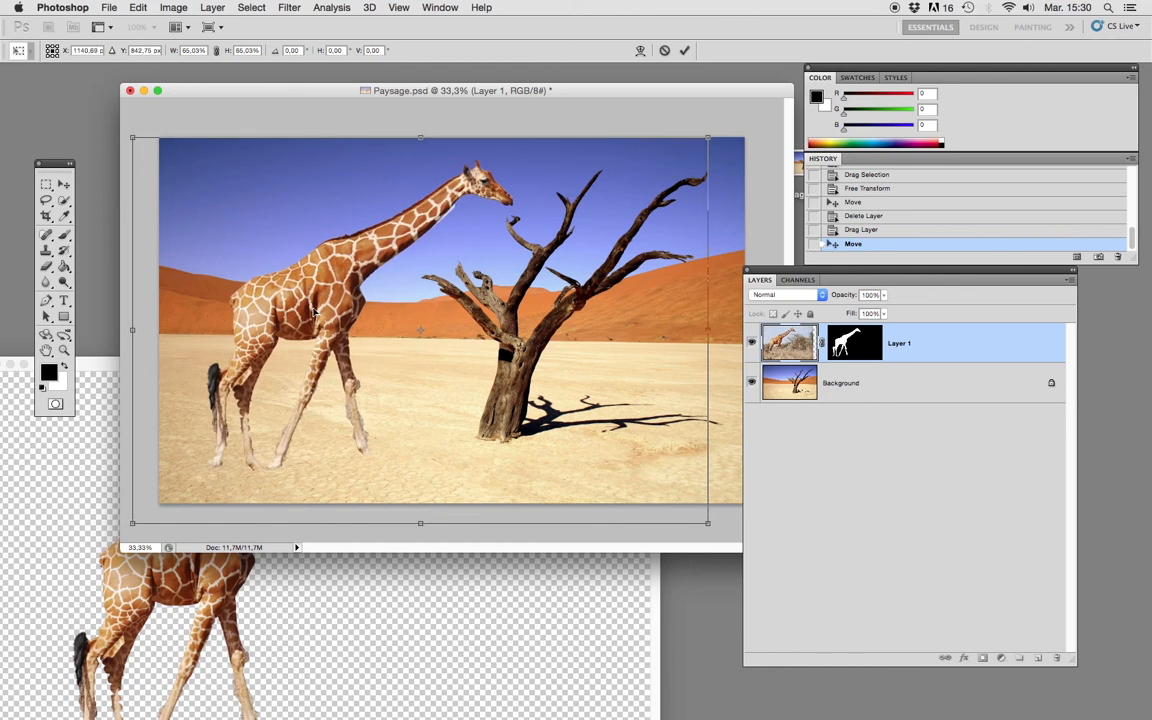
{"action": "left_click", "coordinate": [684, 50]}
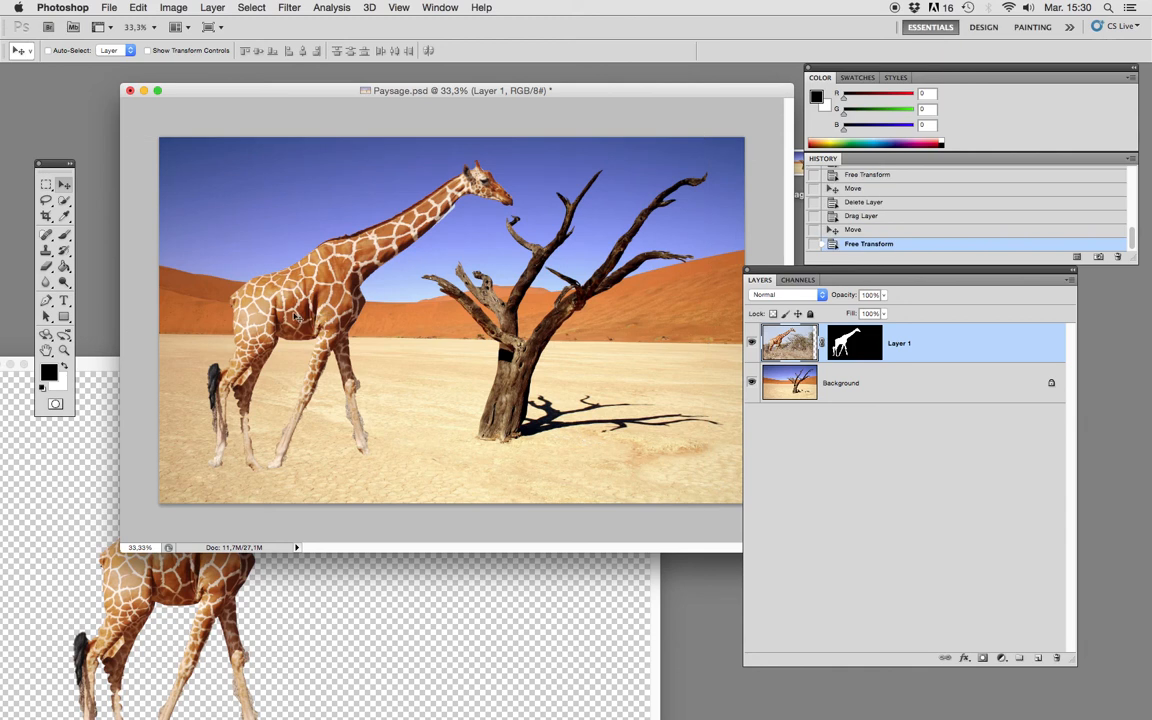
{"action": "left_click_drag", "start_coordinate": [281, 308], "coordinate": [296, 304]}
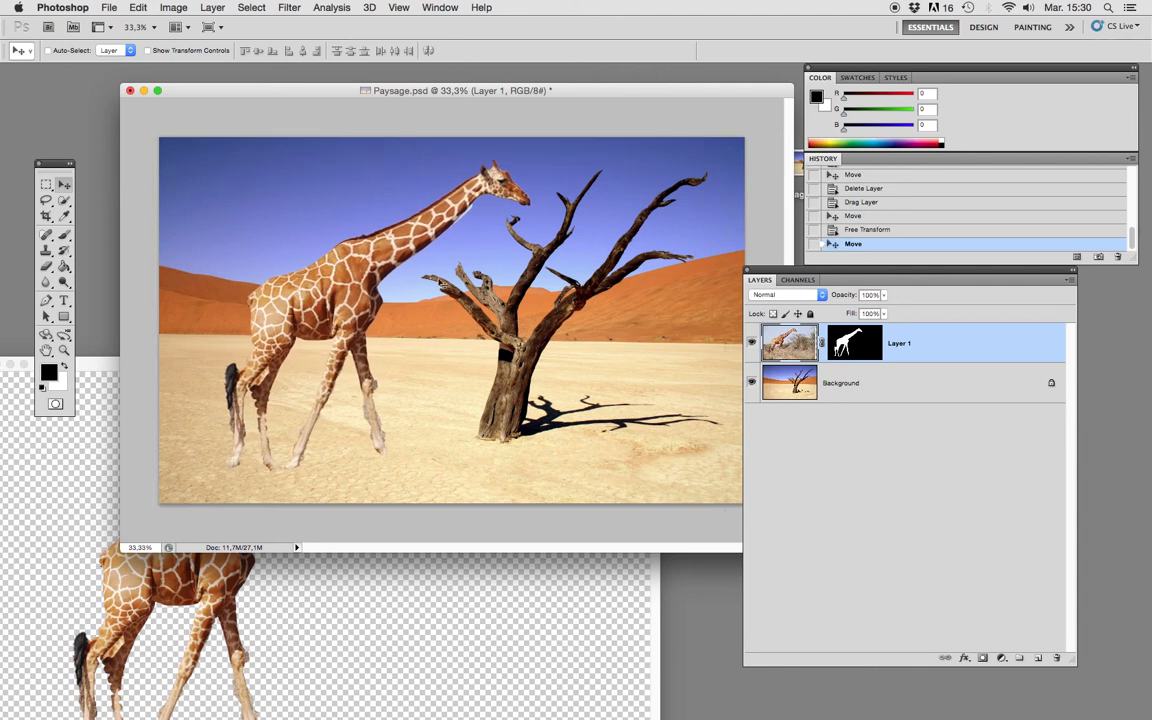
Display the Layer 1 Mask channel as a coloured overlay on the composite and make the mask the active channel.
{"action": "left_click", "coordinate": [797, 280]}
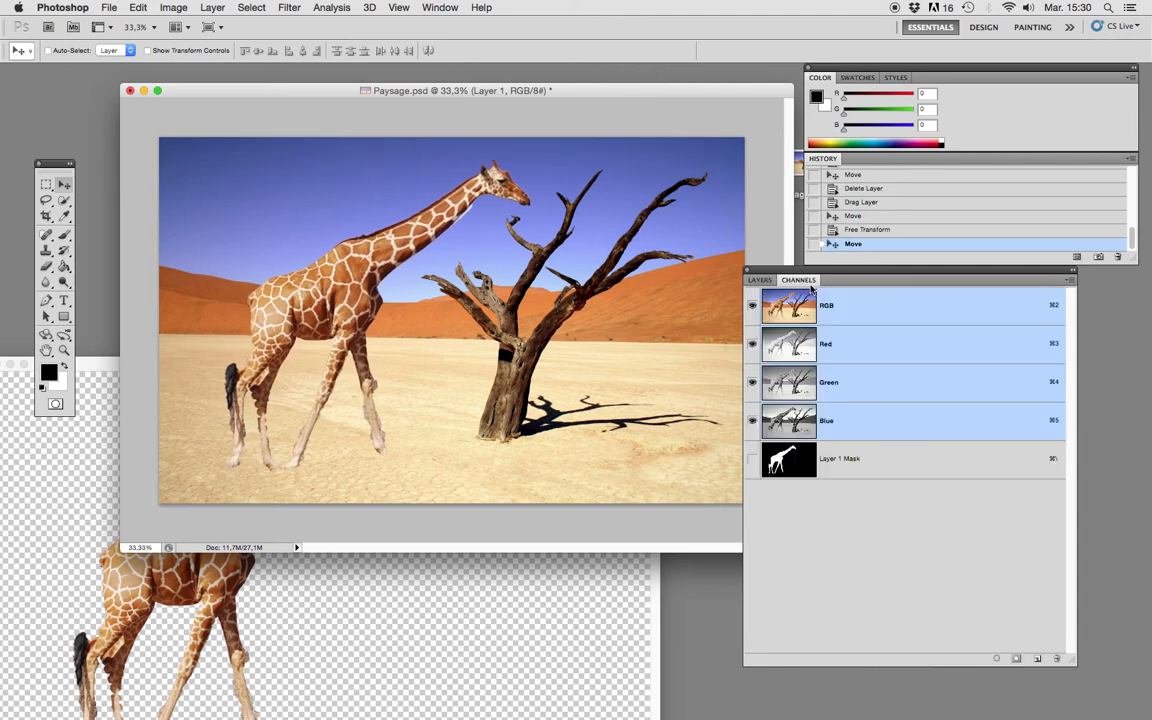
{"action": "left_click", "coordinate": [752, 460]}
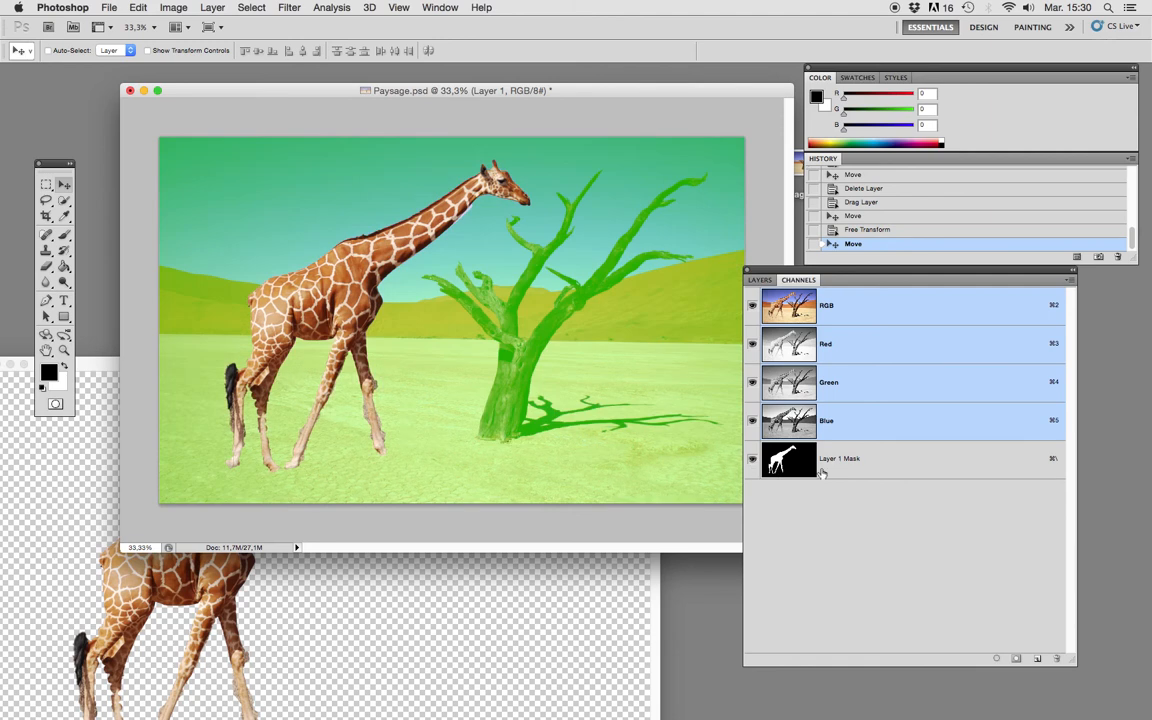
{"action": "left_click", "coordinate": [913, 463]}
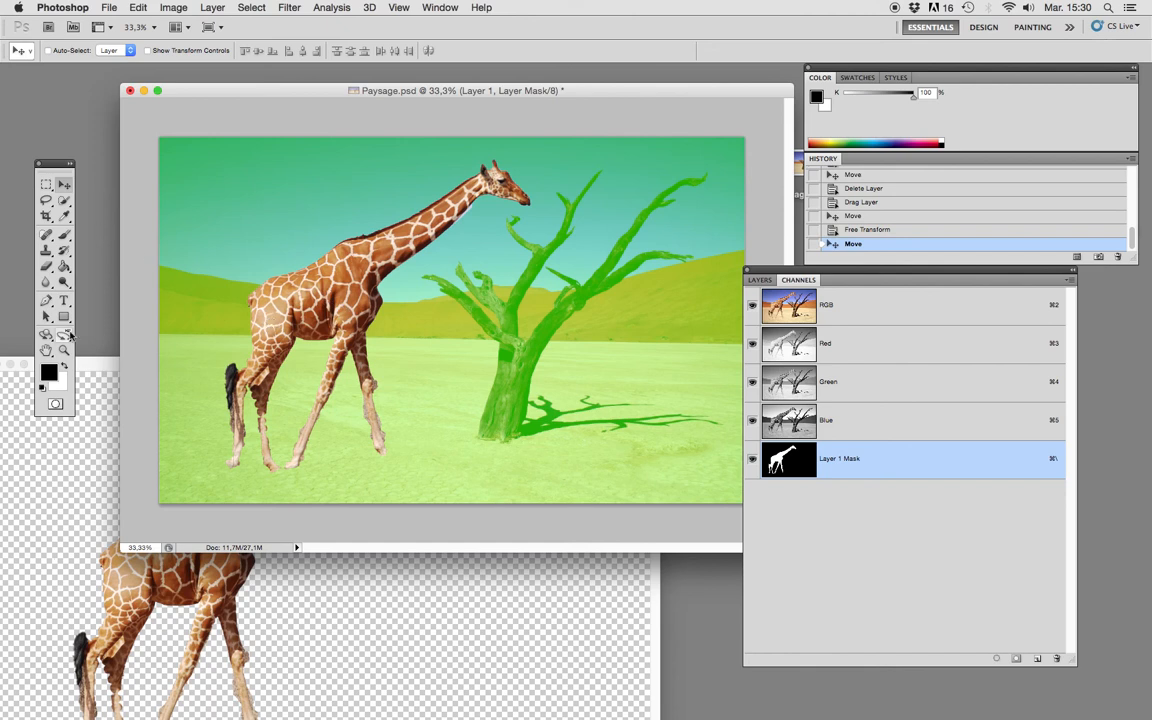
Paint white on the layer mask with the 36 px brush along the giraffe's rump to reveal more of it.
{"action": "left_click", "coordinate": [64, 237]}
{"action": "left_click", "coordinate": [64, 367]}
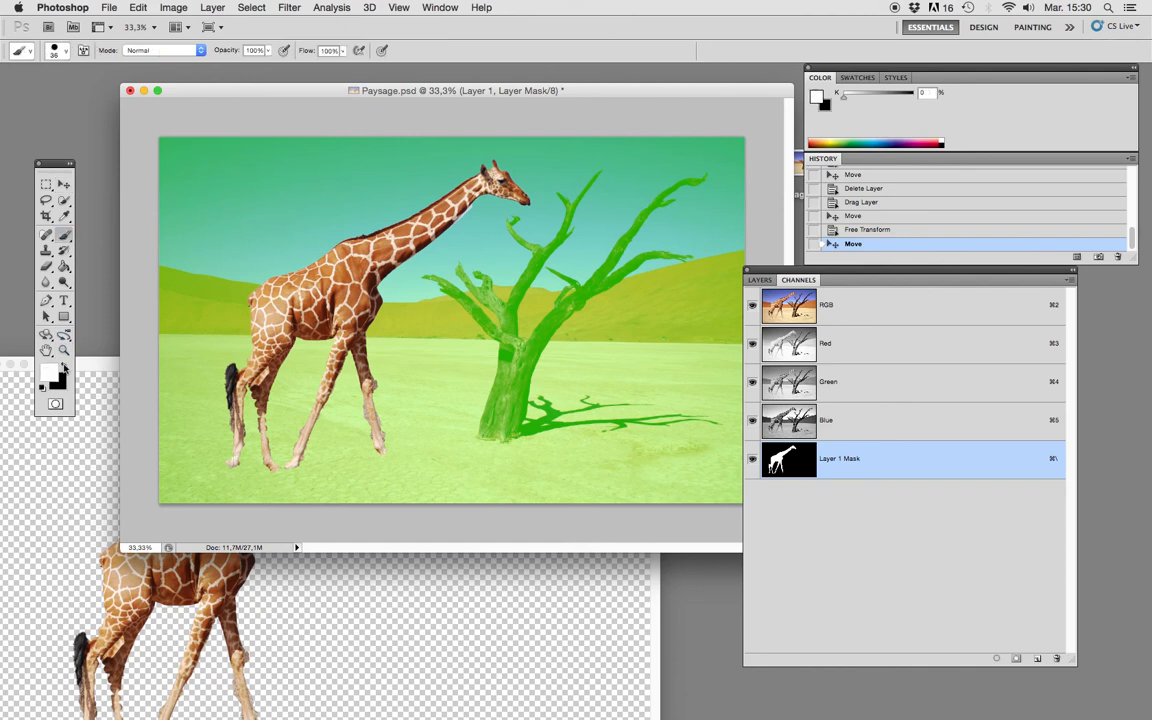
{"action": "mouse_move", "coordinate": [254, 346]}
{"action": "left_mouse_down"}
{"action": "mouse_move", "coordinate": [249, 303]}
{"action": "mouse_move", "coordinate": [288, 272]}
{"action": "mouse_move", "coordinate": [286, 245]}
{"action": "left_mouse_up"}
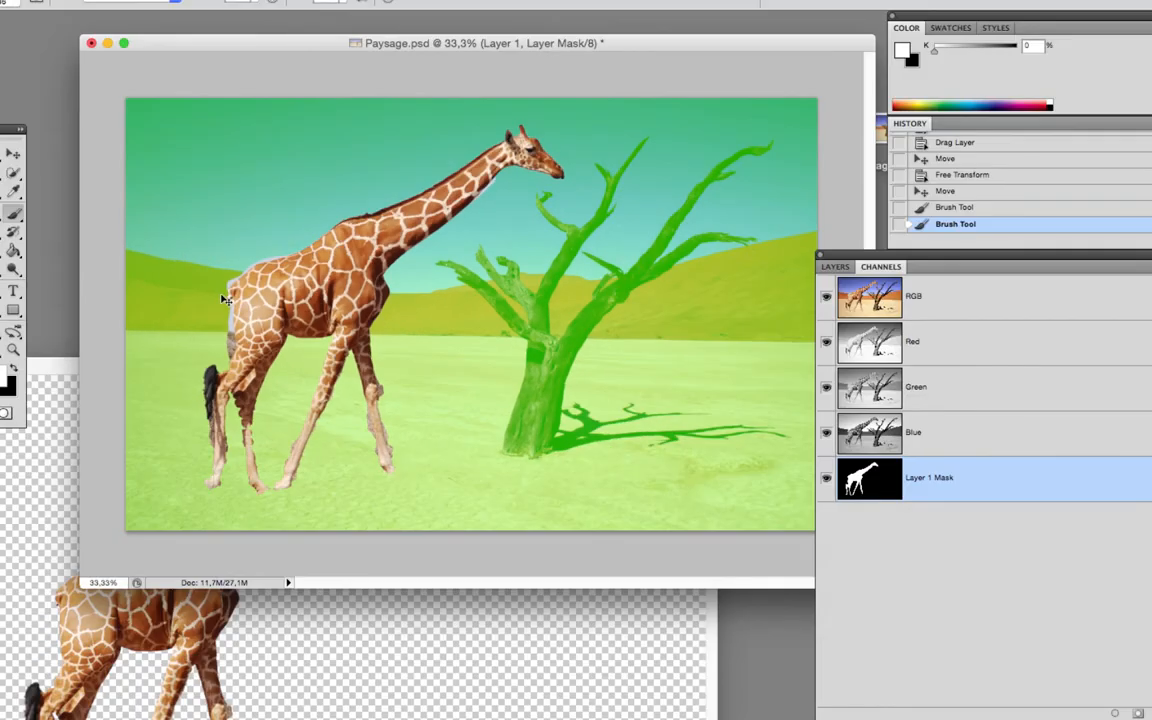
Paint black on the layer mask to trim the excess fringe behind the rump and hide the giraffe's tail.
{"action": "key", "text": "x"}
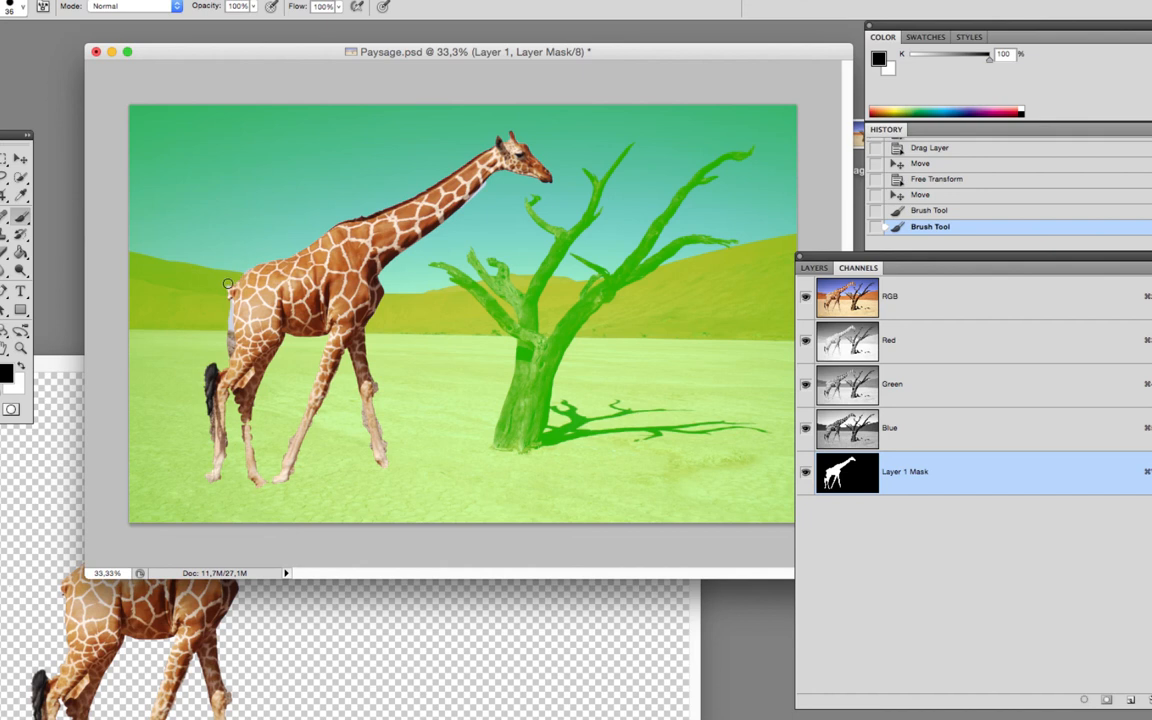
{"action": "mouse_move", "coordinate": [223, 293]}
{"action": "left_mouse_down"}
{"action": "mouse_move", "coordinate": [238, 268]}
{"action": "mouse_move", "coordinate": [231, 236]}
{"action": "left_mouse_up"}
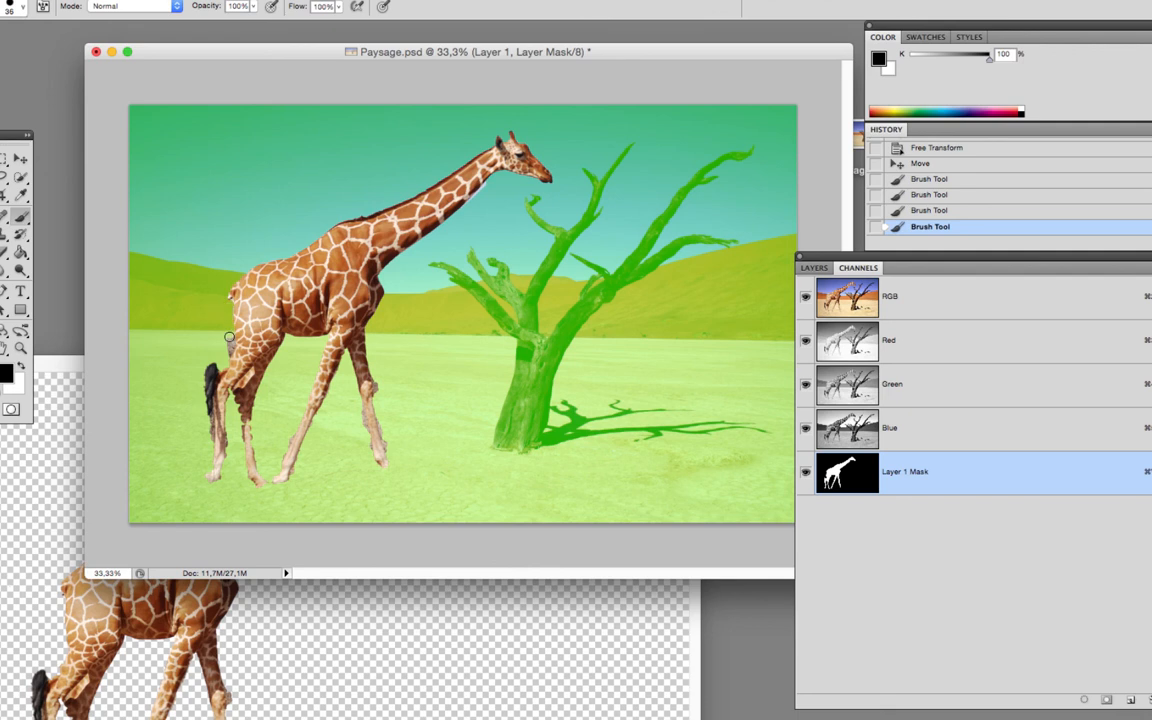
{"action": "mouse_move", "coordinate": [221, 359]}
{"action": "left_mouse_down"}
{"action": "mouse_move", "coordinate": [230, 346]}
{"action": "mouse_move", "coordinate": [223, 367]}
{"action": "left_mouse_up"}
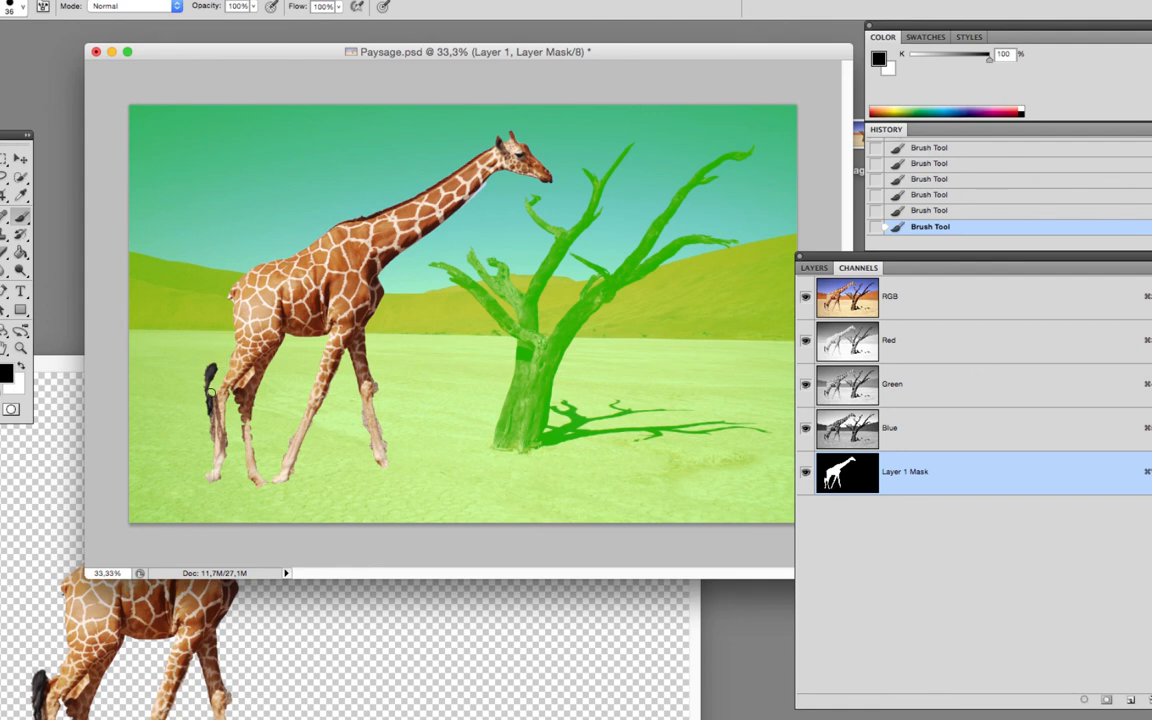
{"action": "left_click_drag", "start_coordinate": [211, 392], "coordinate": [207, 428]}
{"action": "left_click_drag", "start_coordinate": [208, 380], "coordinate": [212, 365]}
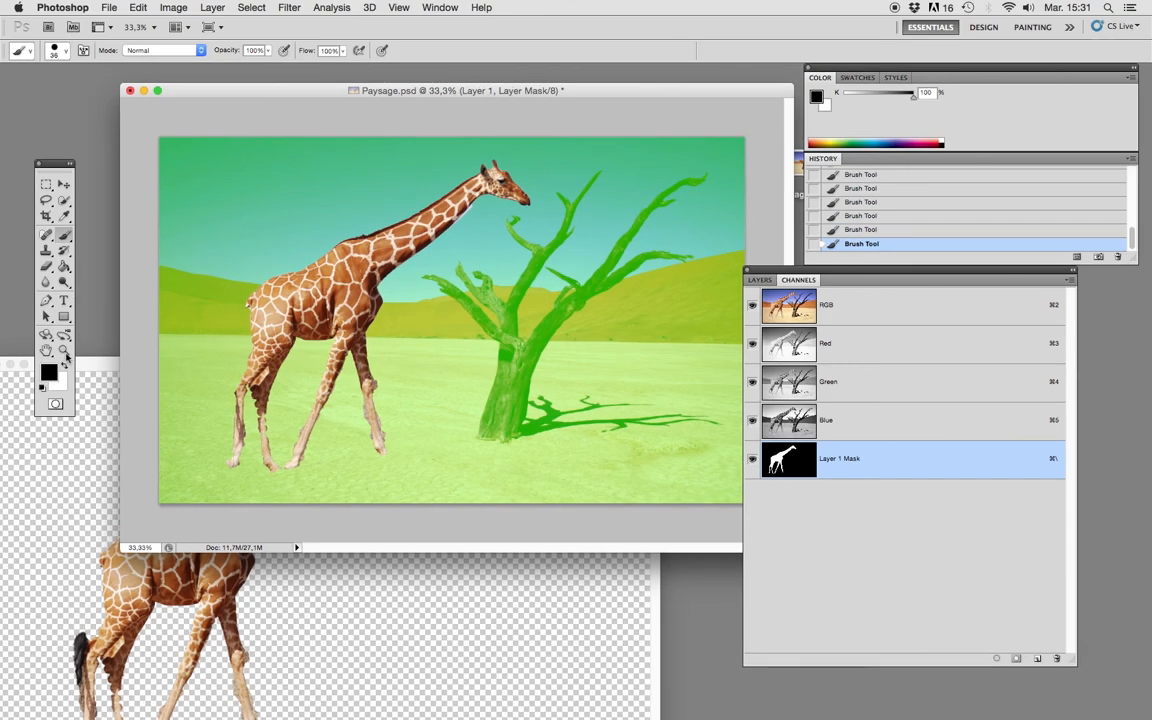
Examine the mask edge along the underside of the giraffe's neck at 300% magnification.
{"action": "left_click", "coordinate": [66, 353]}
{"action": "left_click_drag", "start_coordinate": [420, 200], "coordinate": [532, 257]}
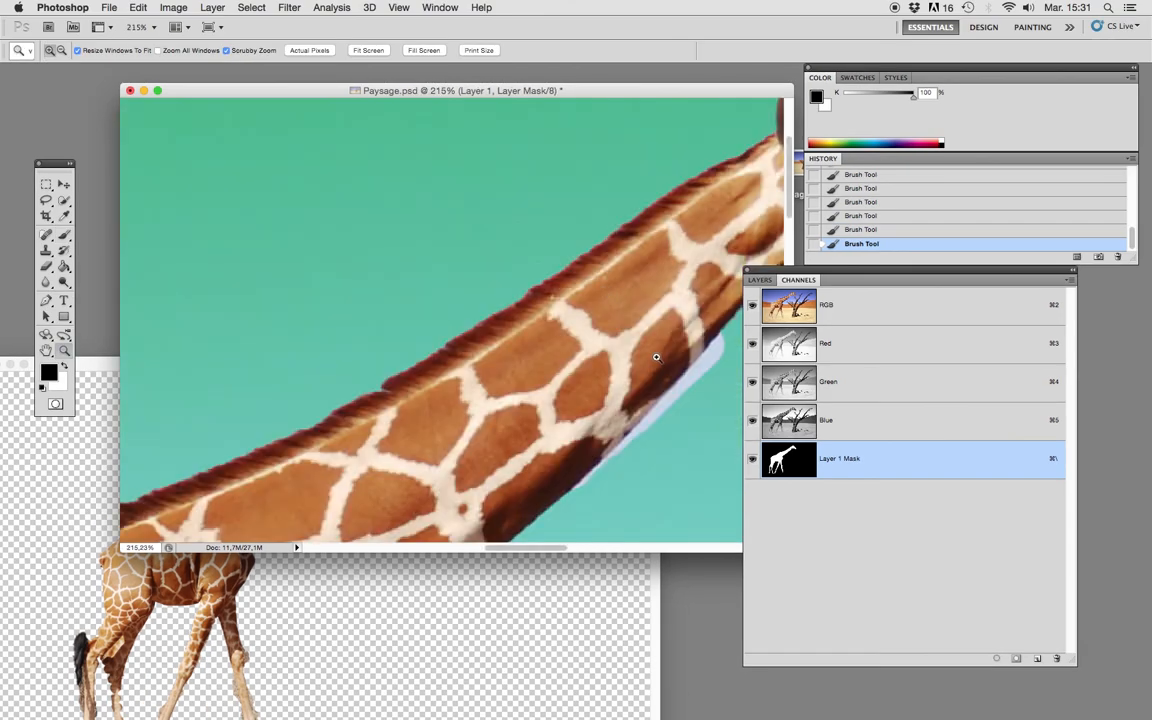
{"action": "key", "text": "h"}
{"action": "left_click_drag", "start_coordinate": [650, 348], "coordinate": [455, 257]}
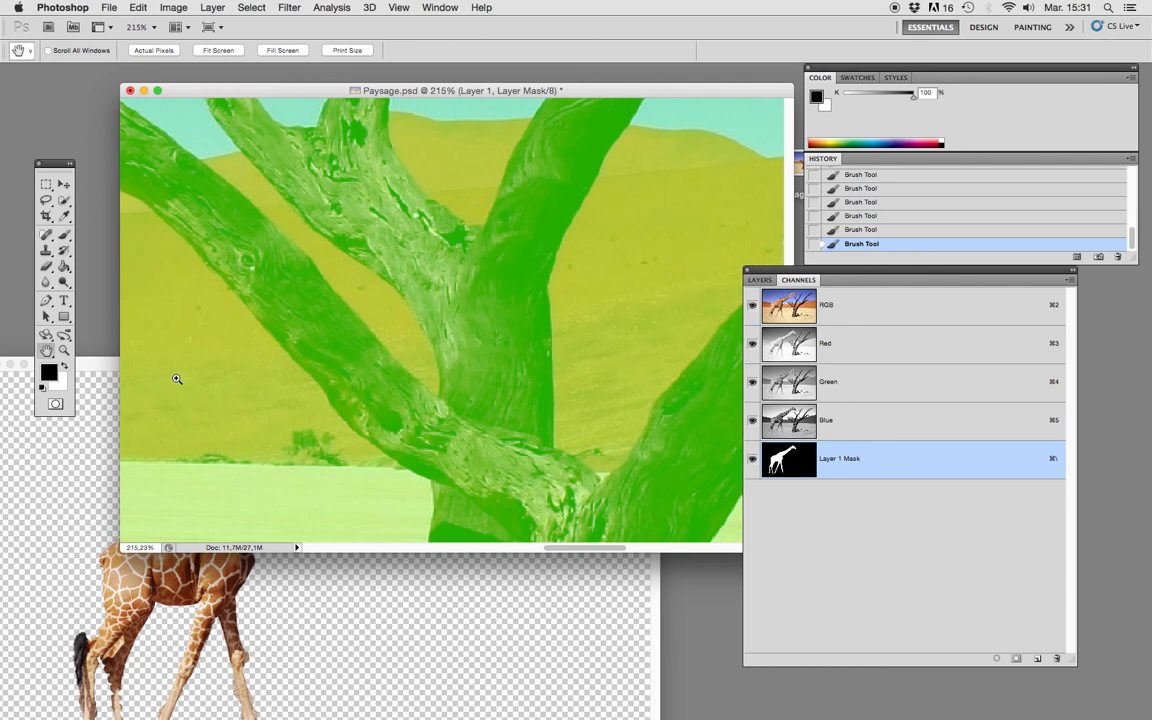
{"action": "key", "text": "super+minus"}
{"action": "key", "text": "super+minus"}
{"action": "key", "text": "super+minus"}
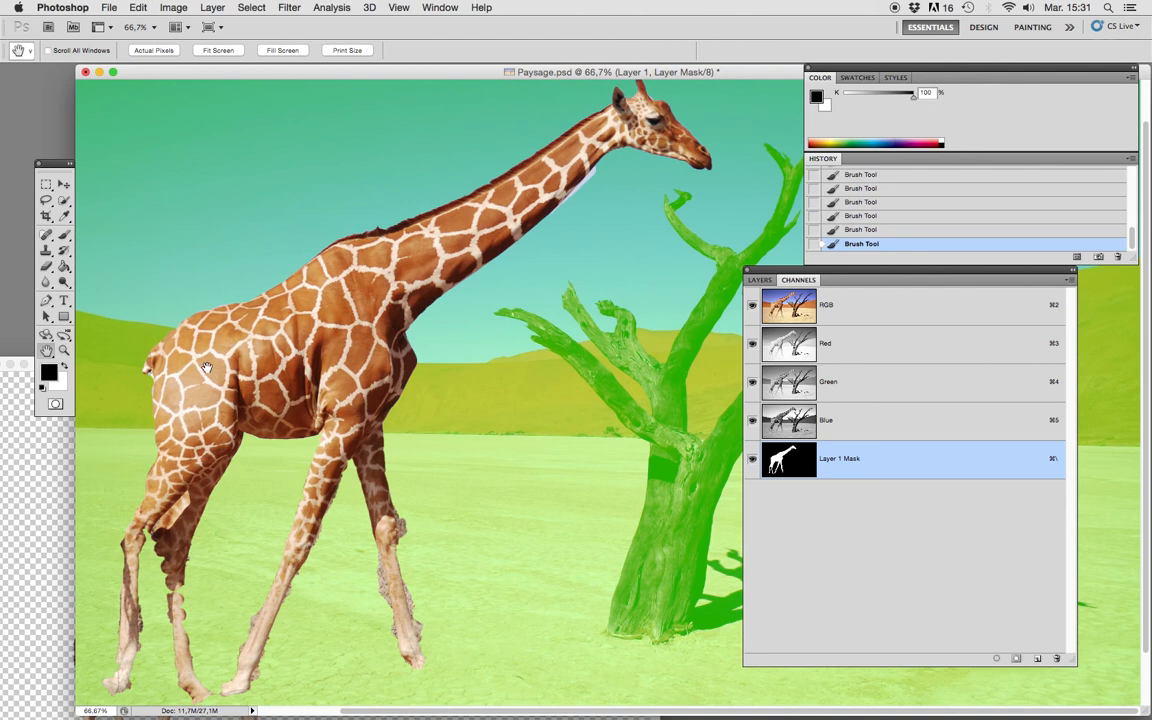
{"action": "scroll", "coordinate": [580, 178], "scroll_direction": "up", "scroll_amount": 2}
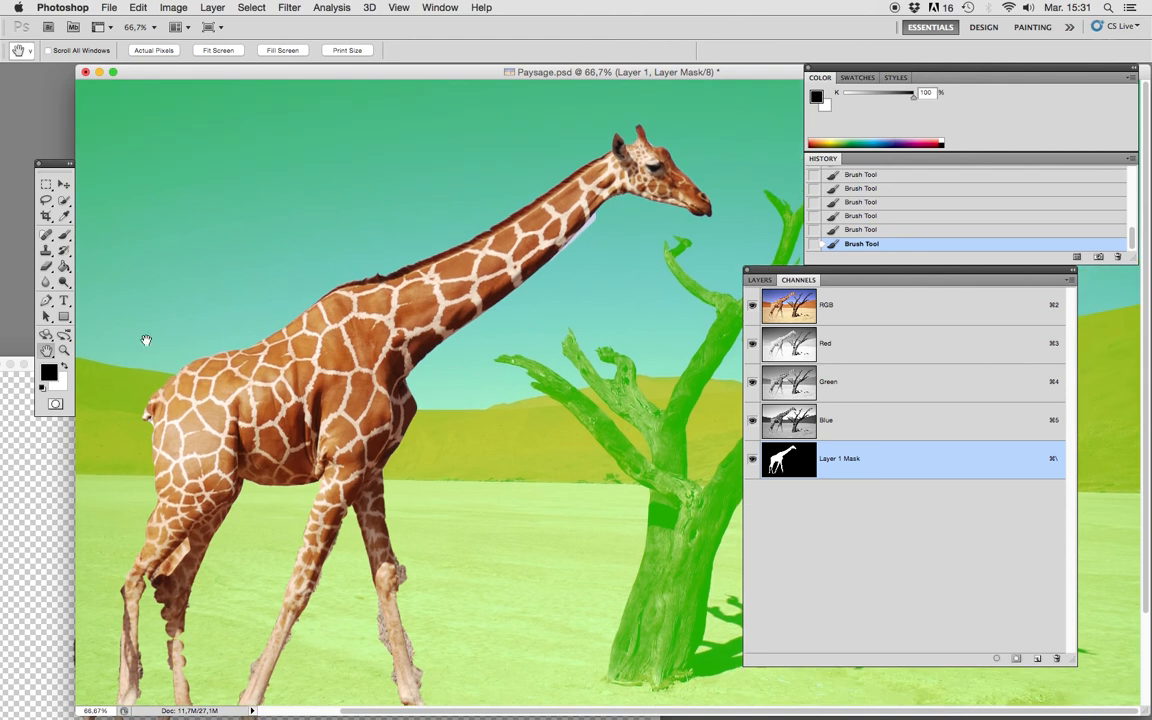
{"action": "key", "text": "z"}
{"action": "left_click", "coordinate": [502, 225]}
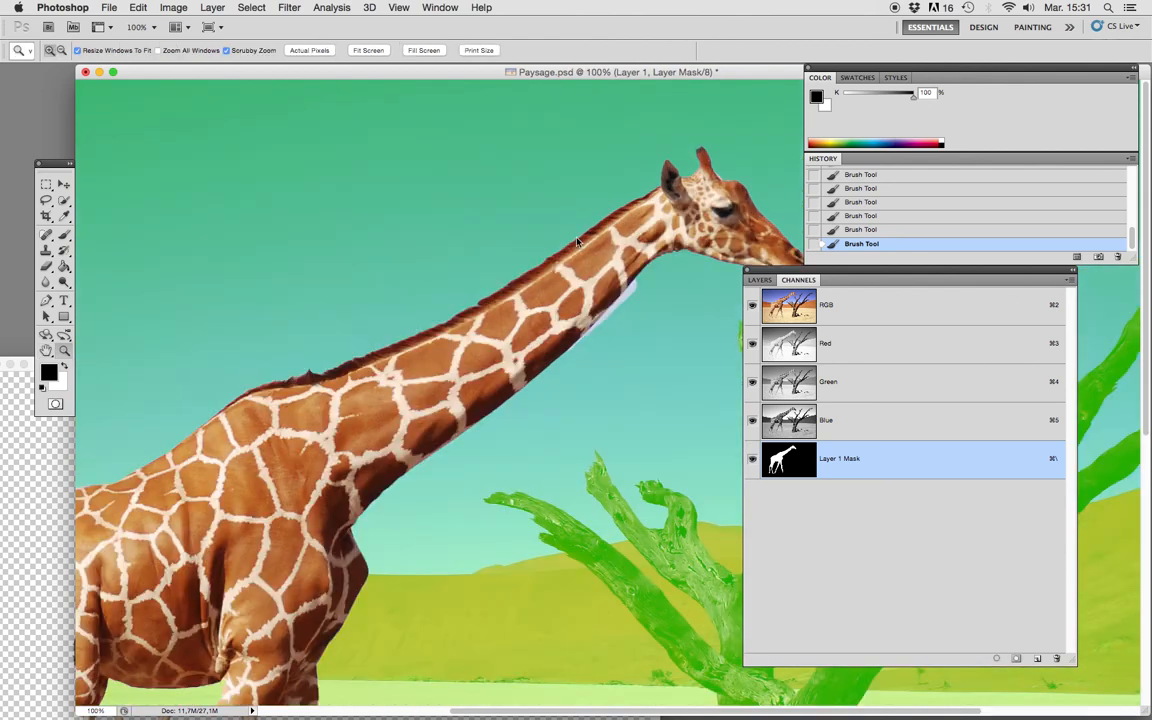
{"action": "left_click", "coordinate": [620, 308]}
{"action": "left_click", "coordinate": [624, 387]}
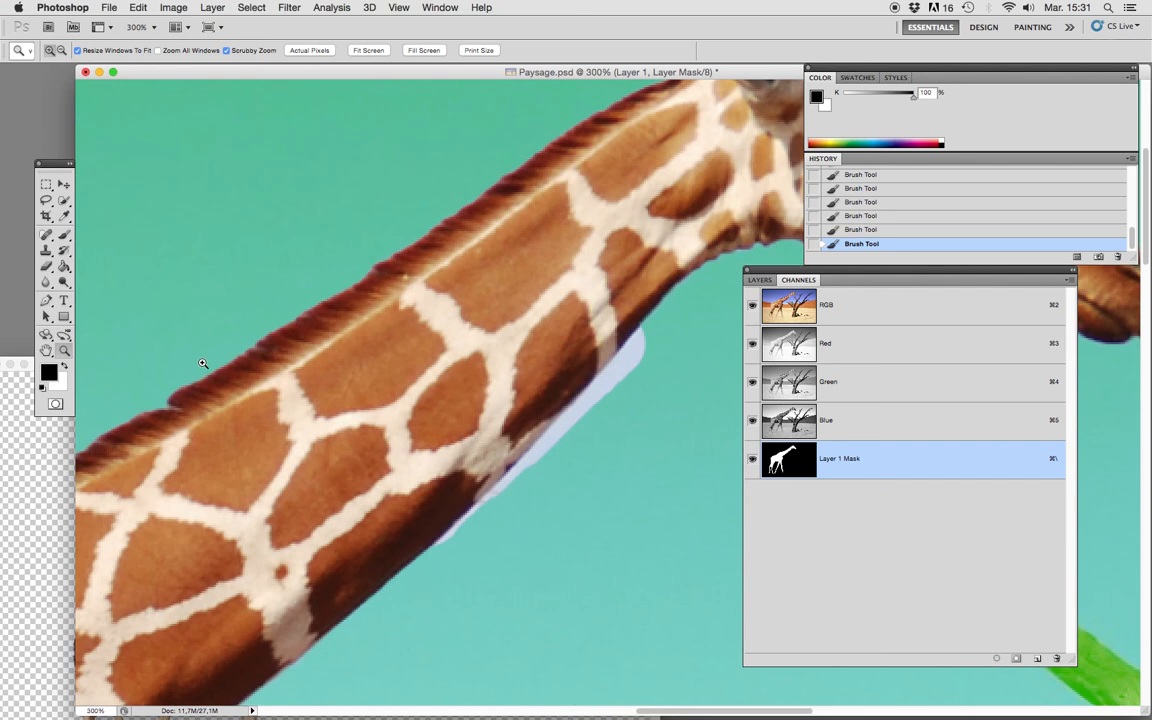
Toggle the mask overlay to compare the neck edge with and without it, and leave the overlay hidden.
{"action": "left_click", "coordinate": [63, 184]}
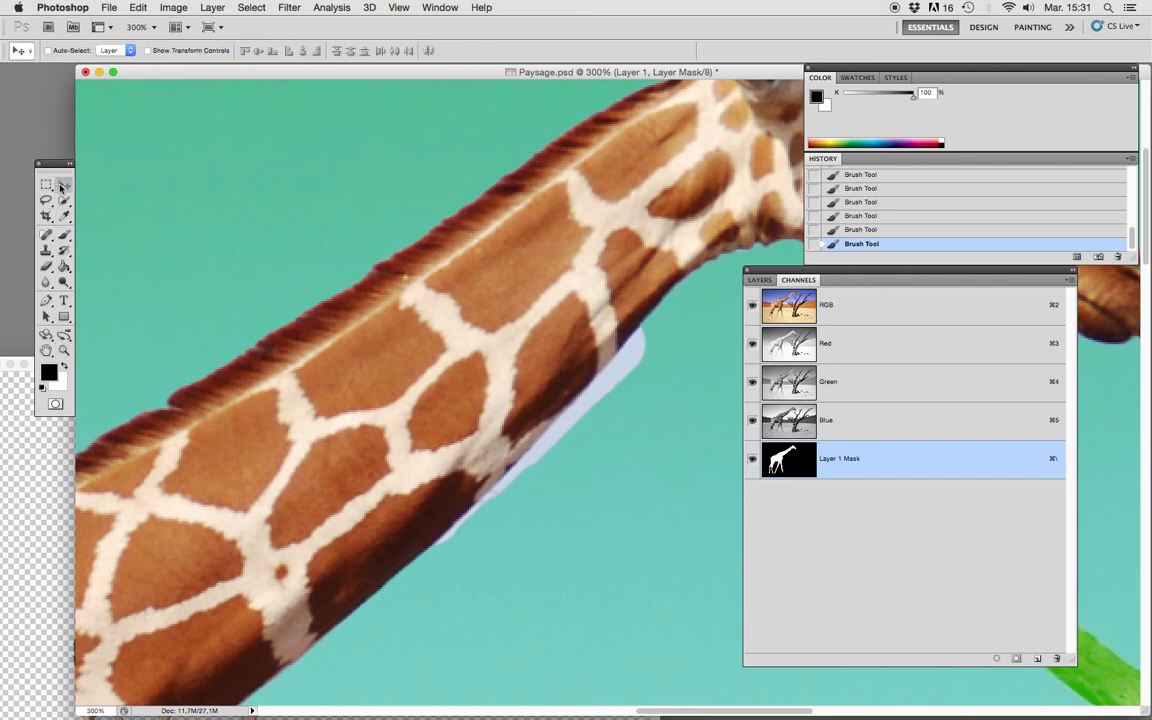
{"action": "key", "text": "x"}
{"action": "left_click", "coordinate": [752, 459]}
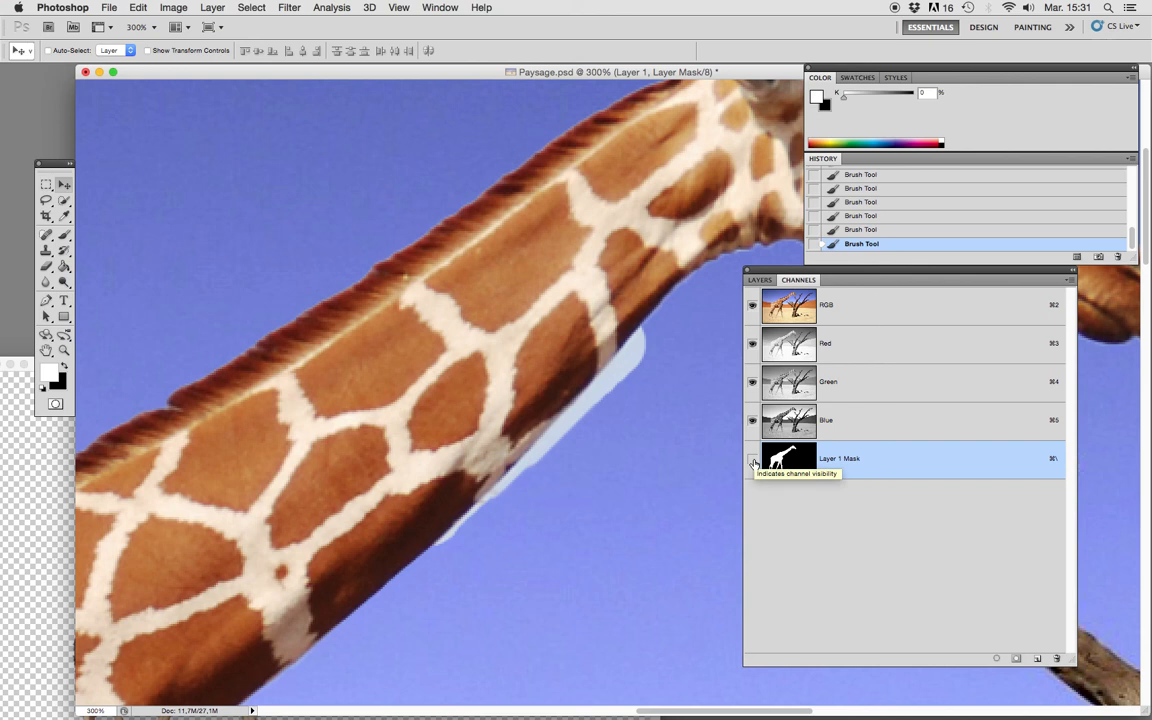
{"action": "left_click", "coordinate": [752, 459]}
{"action": "left_click", "coordinate": [752, 459]}
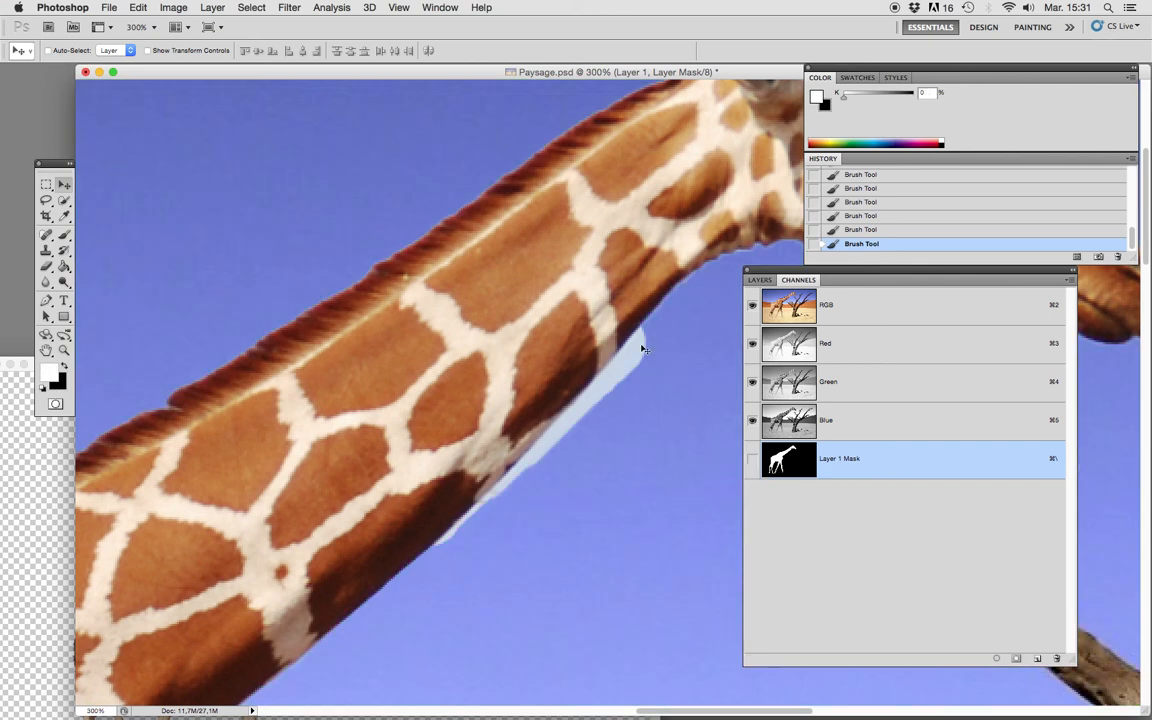
Load the giraffe's layer mask as a selection, deselect it, and view the mask by itself before returning to the image.
{"action": "left_click", "coordinate": [759, 279]}
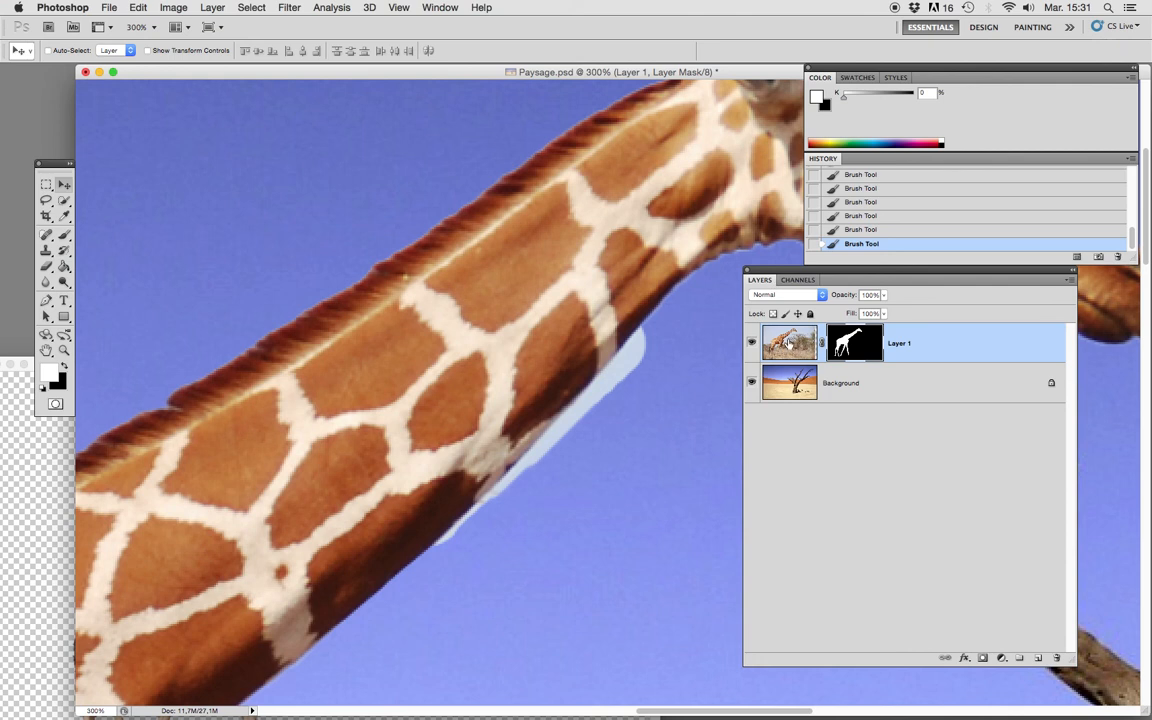
{"action": "left_click", "coordinate": [866, 345], "text": "super"}
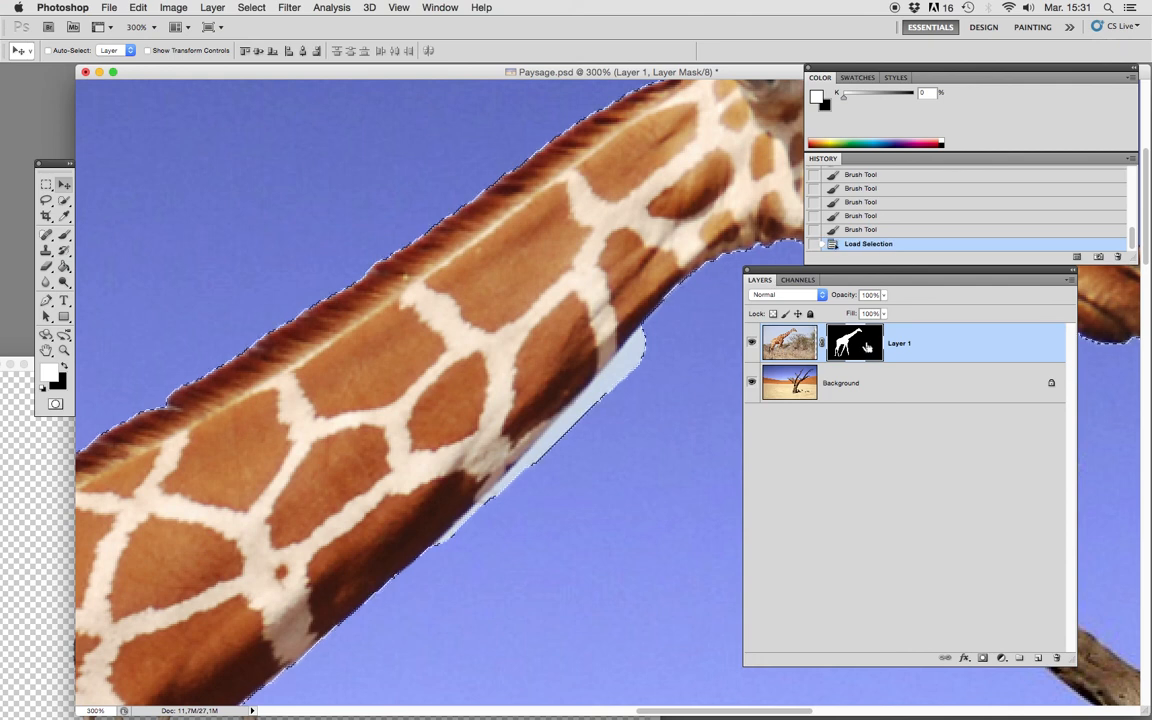
{"action": "key", "text": "super+d"}
{"action": "left_click", "coordinate": [866, 345], "text": "alt"}
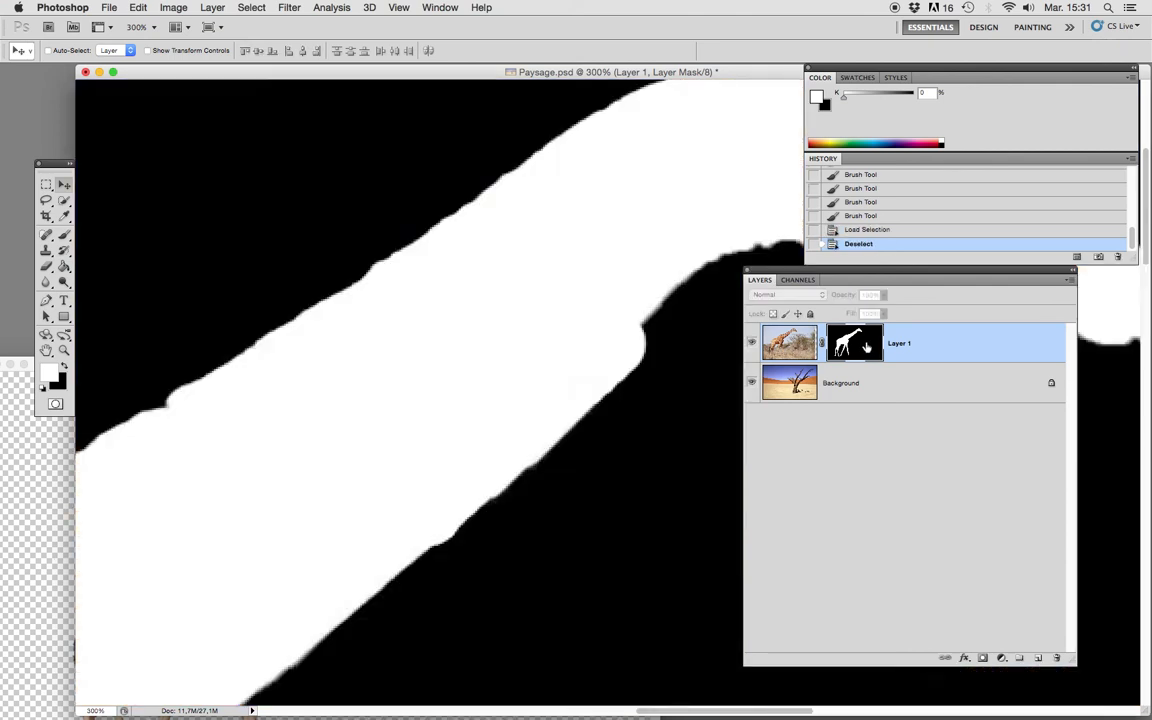
{"action": "left_click", "coordinate": [866, 345], "text": "alt"}
Disable and re-enable the giraffe's layer mask several times to compare the neck with and without masking.
{"action": "left_click", "coordinate": [866, 345], "text": "shift"}
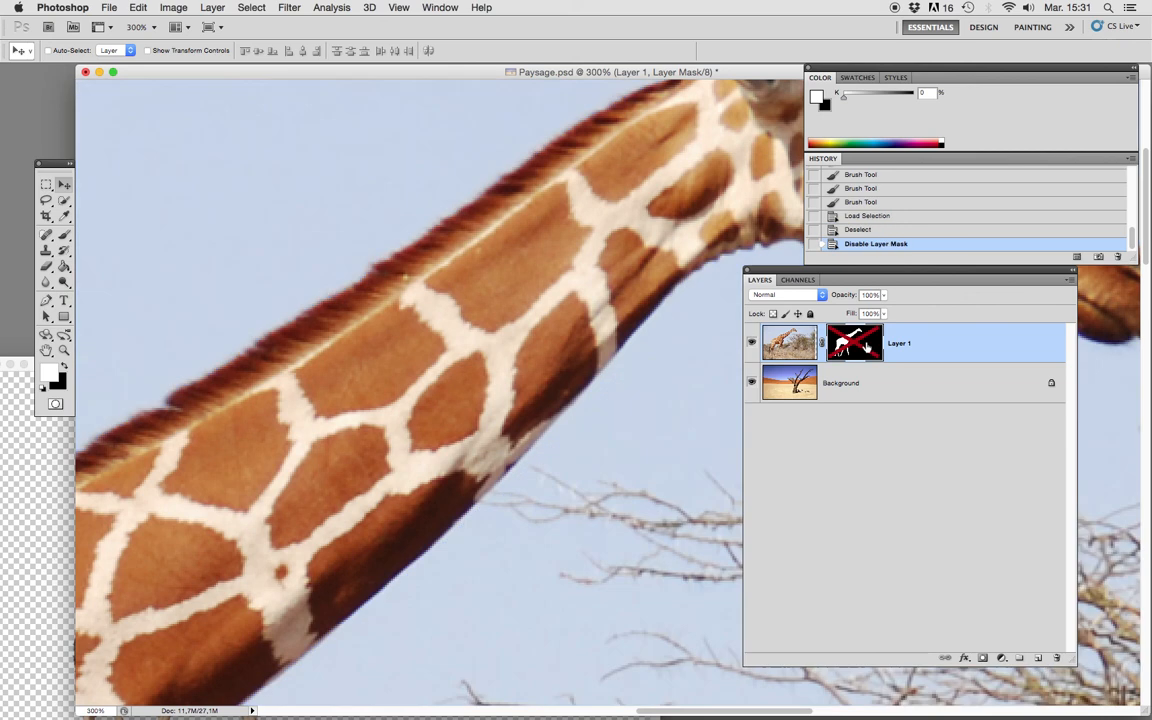
{"action": "left_click", "coordinate": [866, 345], "text": "shift"}
{"action": "left_click", "coordinate": [866, 345], "text": "shift"}
{"action": "left_click", "coordinate": [866, 345], "text": "shift"}
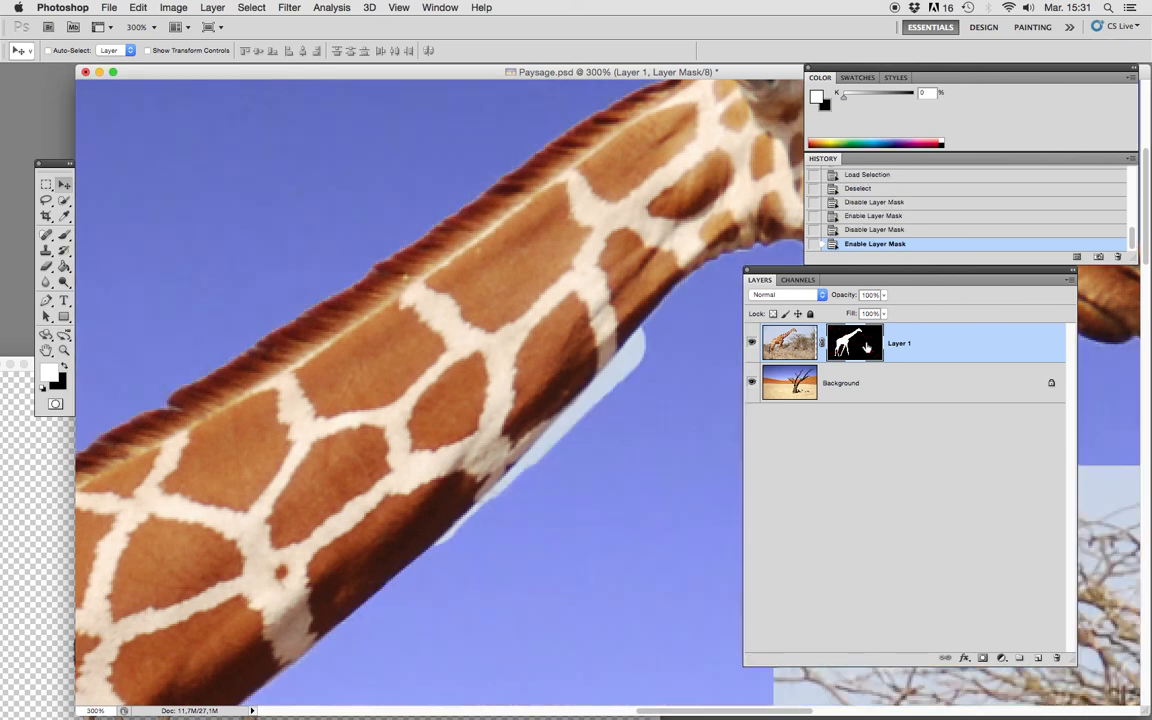
{"action": "left_click", "coordinate": [866, 345], "text": "shift"}
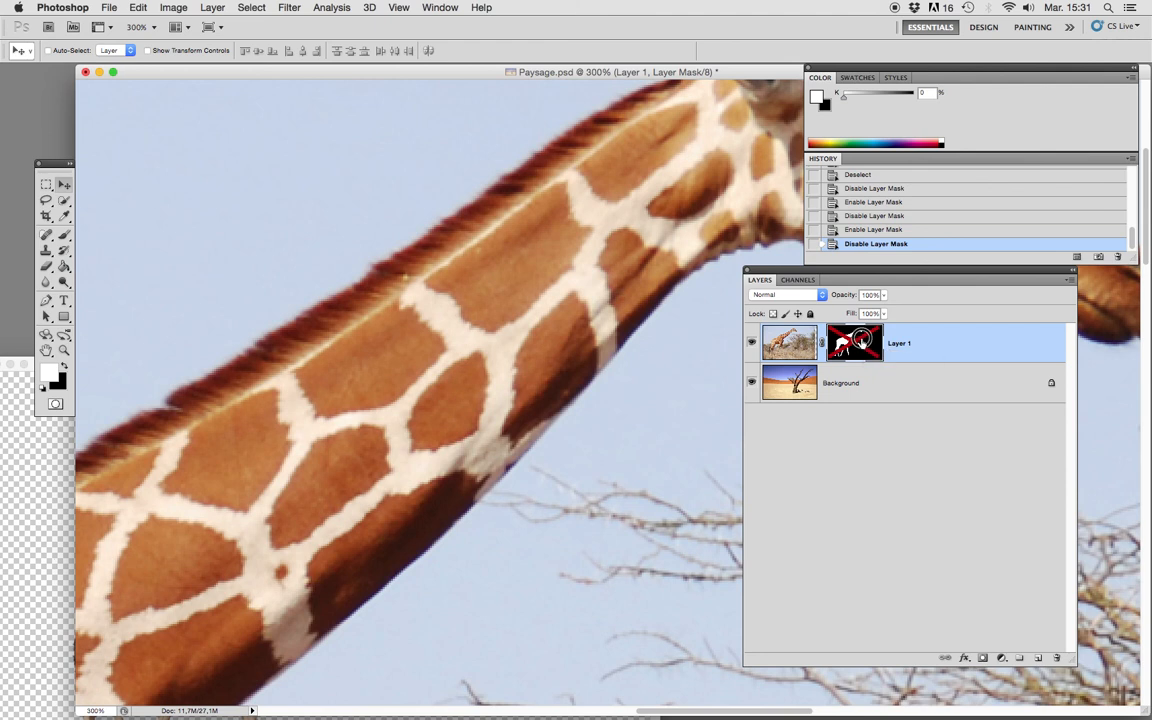
{"action": "left_click", "coordinate": [855, 343], "text": "shift"}
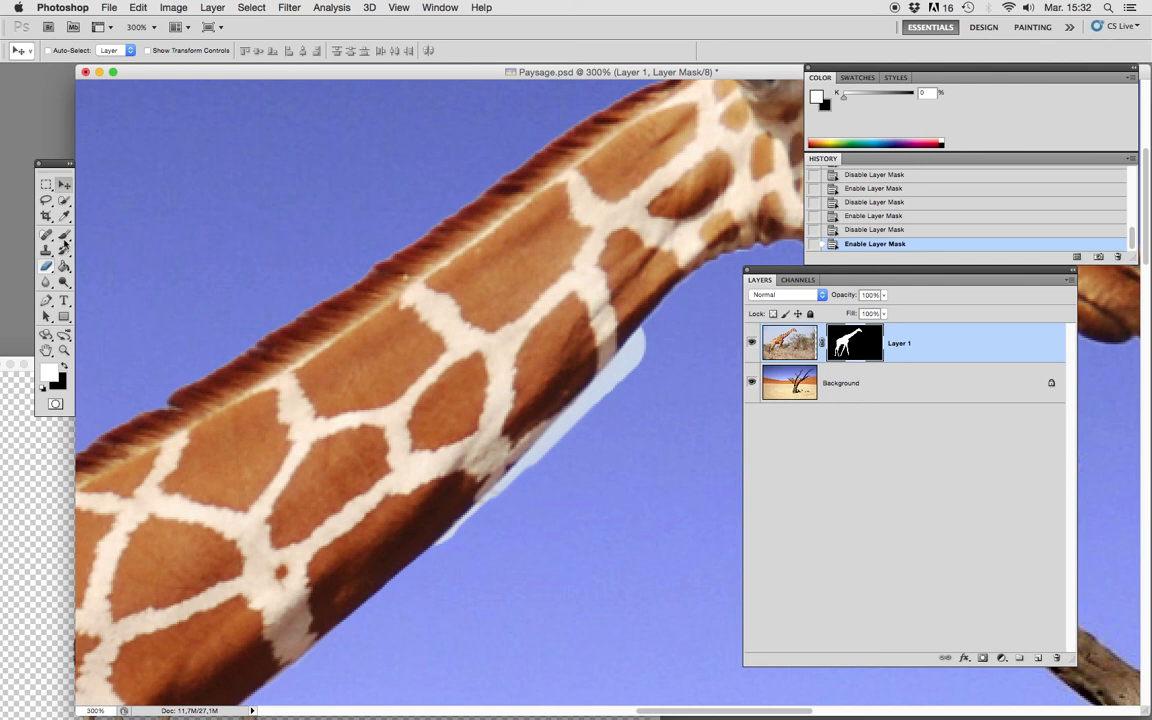
Paint black on the layer mask with the 36 px brush to hide the pale fringe under the giraffe's neck.
{"action": "key", "text": "b"}
{"action": "left_click", "coordinate": [66, 369]}
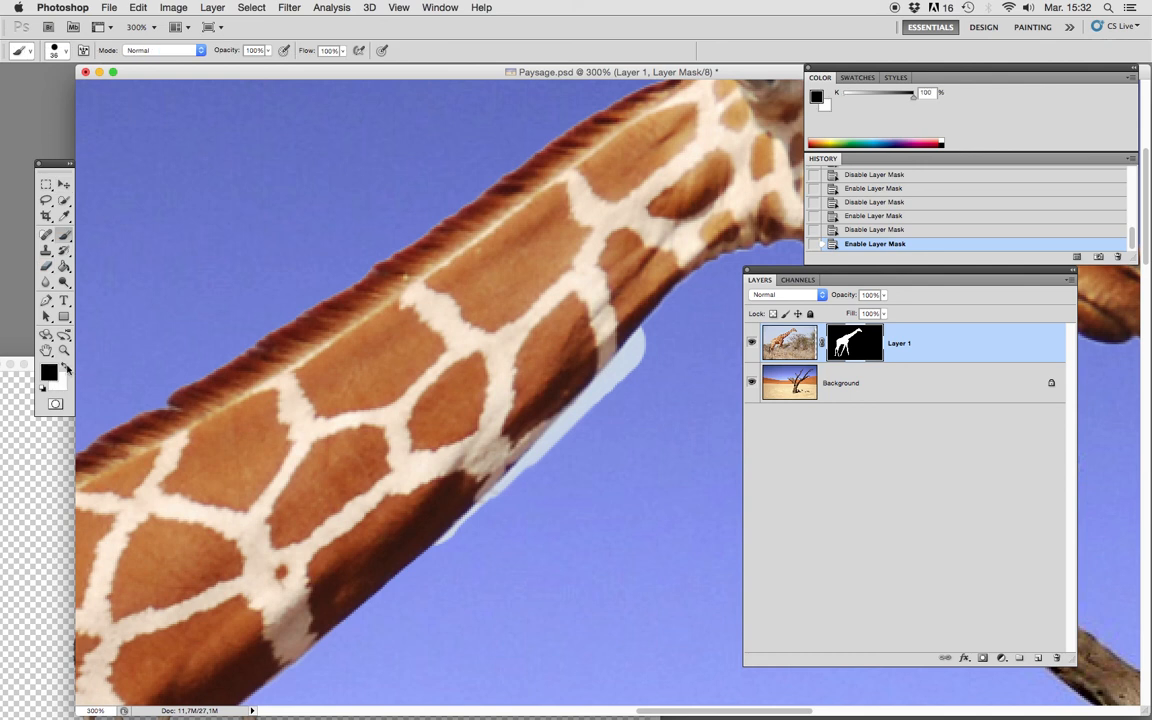
{"action": "mouse_move", "coordinate": [667, 376]}
{"action": "left_mouse_down"}
{"action": "mouse_move", "coordinate": [658, 362]}
{"action": "mouse_move", "coordinate": [517, 517]}
{"action": "mouse_move", "coordinate": [598, 431]}
{"action": "left_mouse_up"}
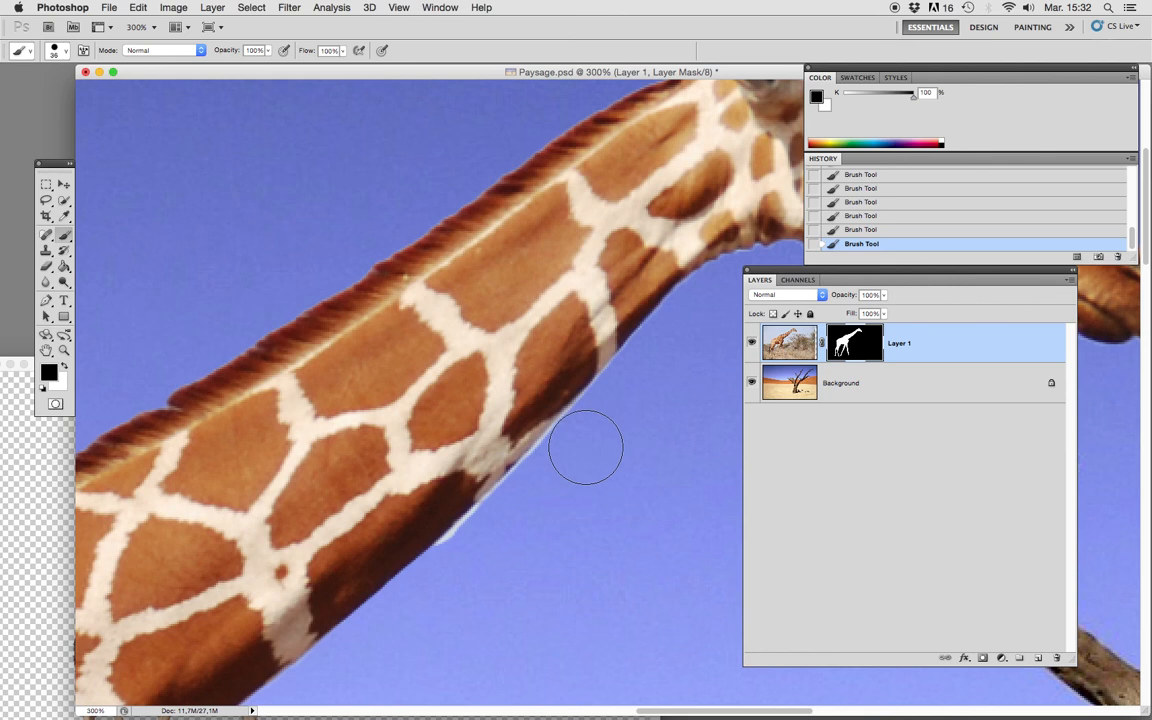
{"action": "left_click", "coordinate": [556, 516]}
Reduce the brush to 25 px and paint black on the mask to remove the remaining thin fringe under the neck.
{"action": "right_click", "coordinate": [556, 516]}
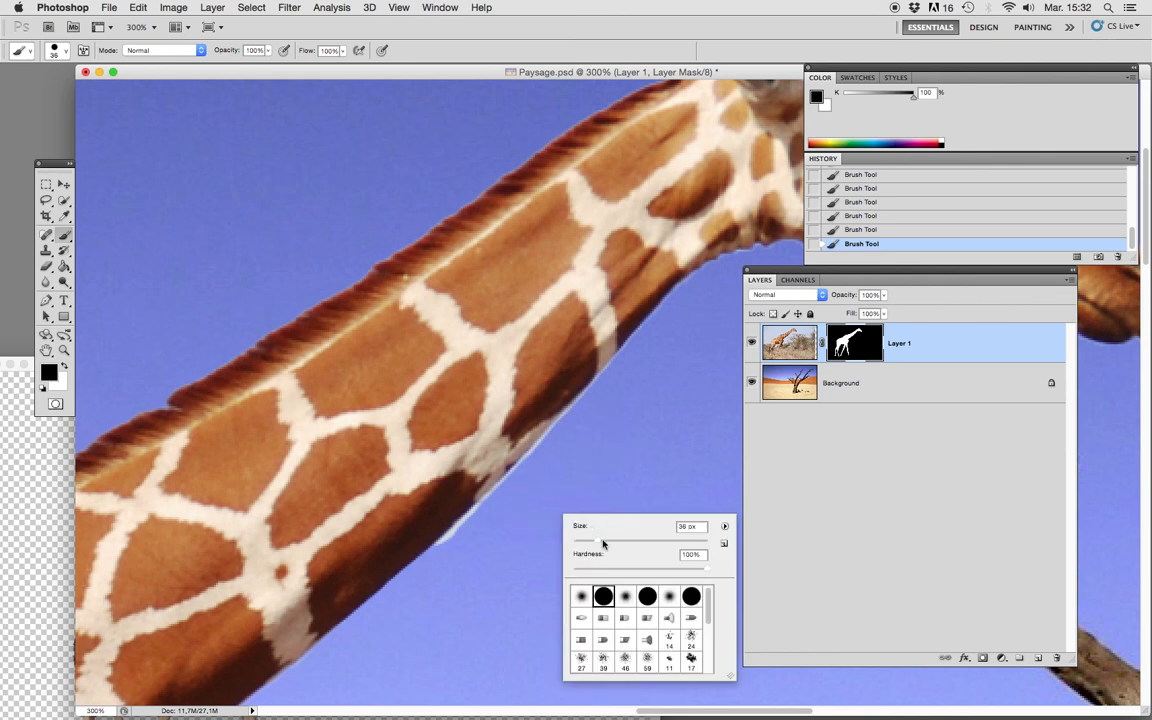
{"action": "left_click_drag", "start_coordinate": [596, 542], "coordinate": [590, 543]}
{"action": "left_click", "coordinate": [486, 537]}
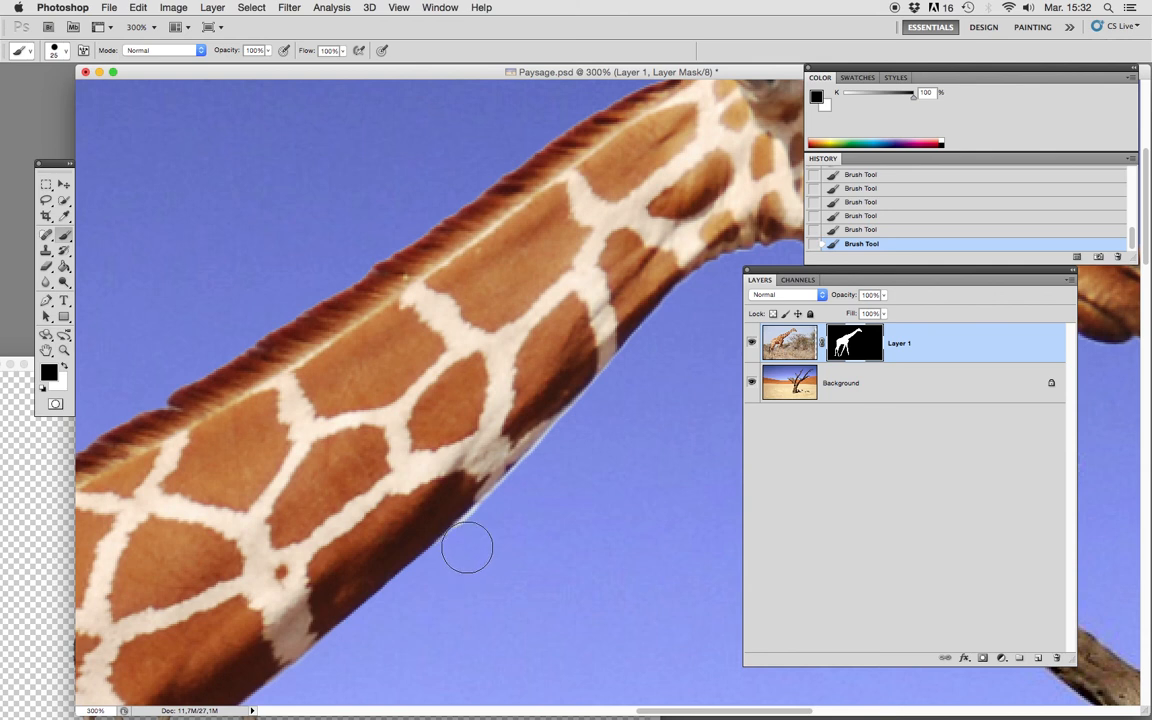
{"action": "left_click_drag", "start_coordinate": [495, 523], "coordinate": [525, 490]}
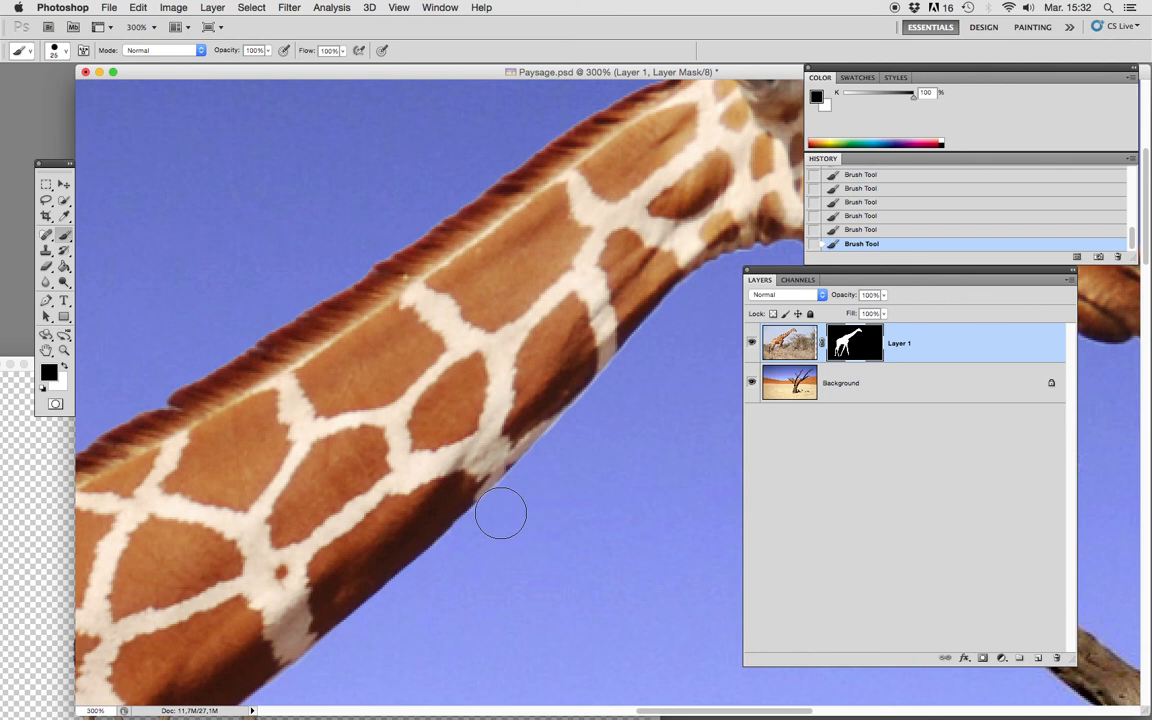
Paint black on the layer mask to clean the rough fringe around the giraffe's foremost leg.
{"action": "key", "text": "super+0"}
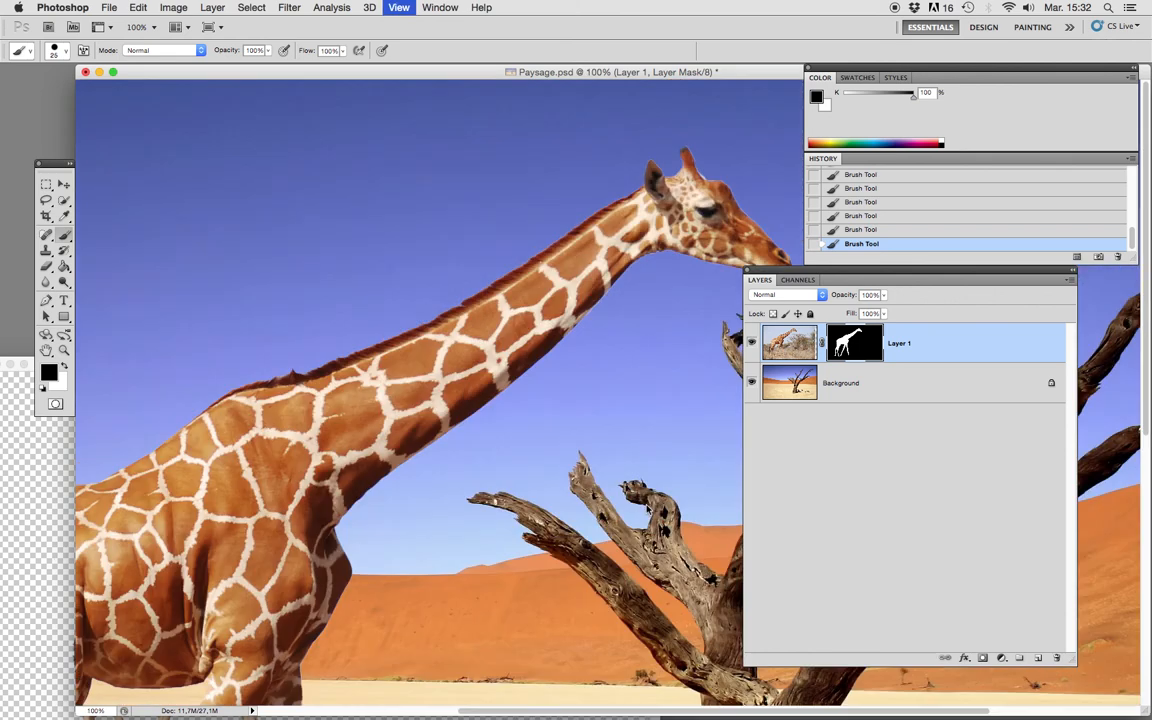
{"action": "key", "text": "super+minus"}
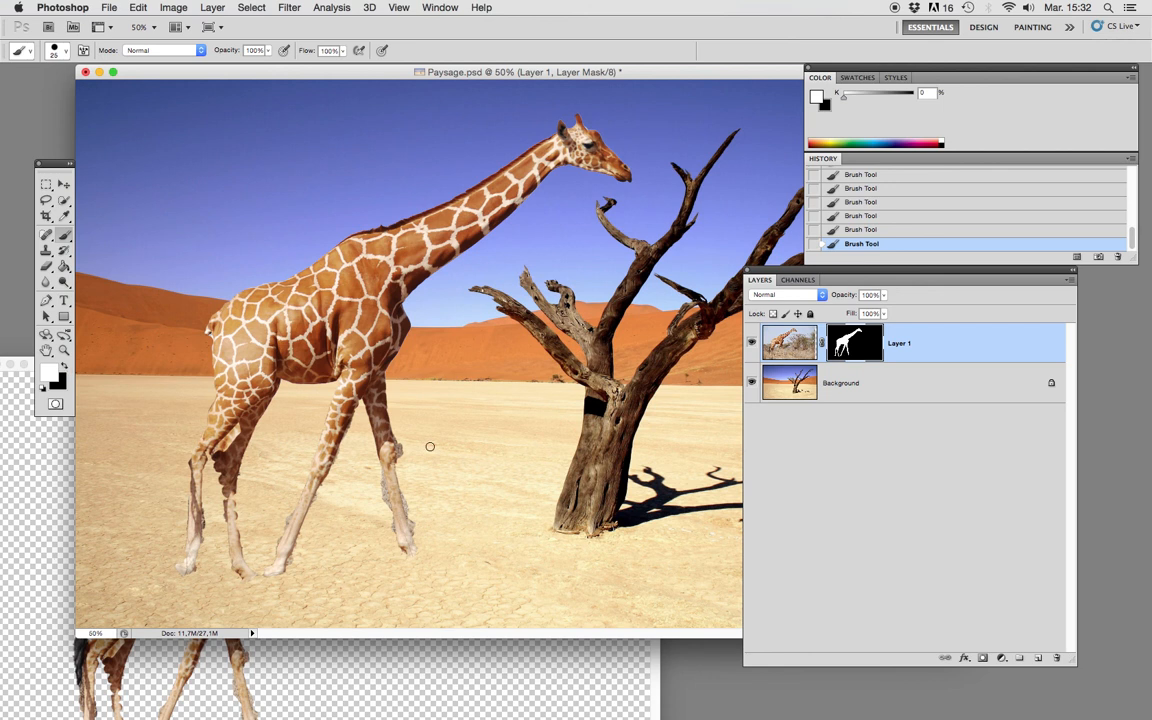
{"action": "left_click", "coordinate": [66, 368]}
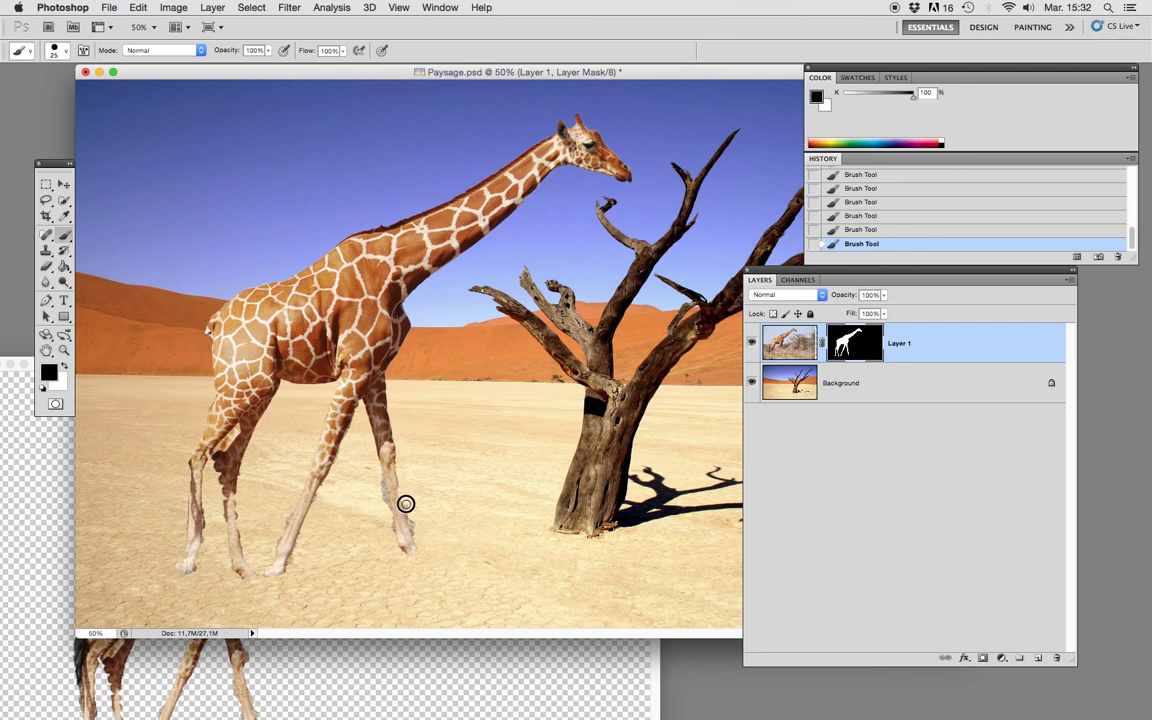
{"action": "key", "text": "bracketleft"}
{"action": "key", "text": "bracketleft"}
{"action": "key", "text": "bracketright"}
{"action": "key", "text": "bracketright"}
{"action": "key", "text": "bracketleft"}
{"action": "key", "text": "bracketleft"}
Paint white on the layer mask to restore the missing parts of the foremost leg down to its hoof.
{"action": "left_click", "coordinate": [65, 368]}
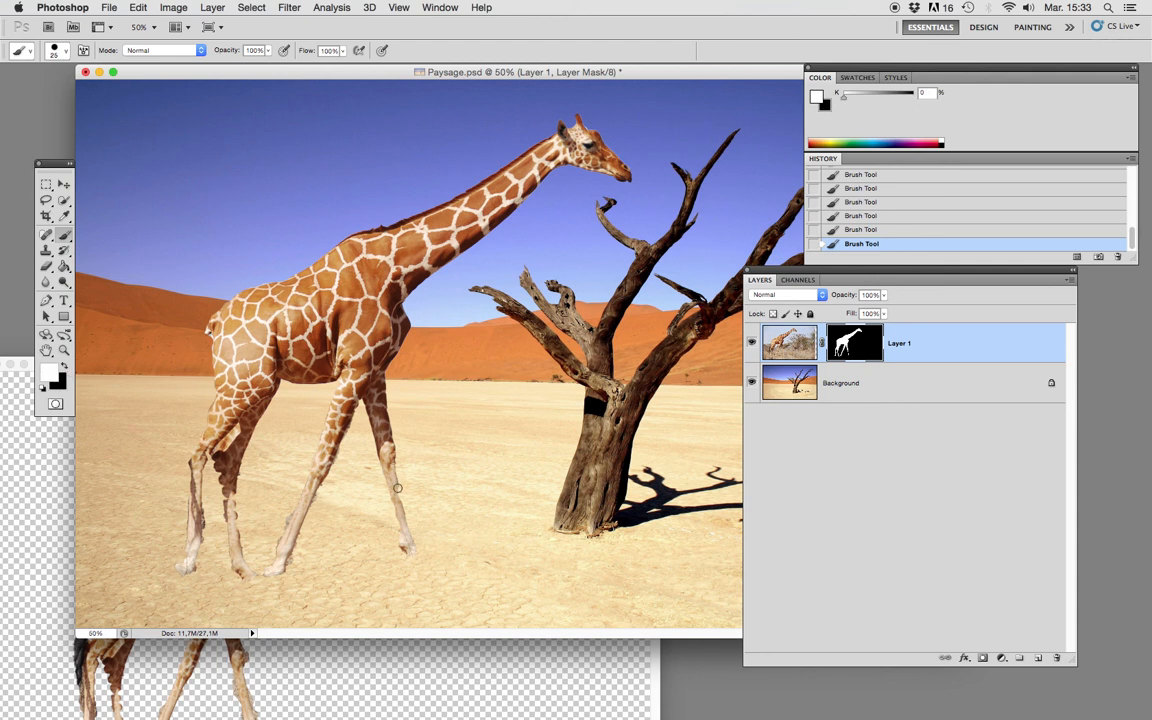
{"action": "key", "text": "bracketright"}
{"action": "key", "text": "bracketright"}
Paint white on the layer mask to restore the jagged, missing edge of the inner hind leg.
{"action": "left_click", "coordinate": [64, 367]}
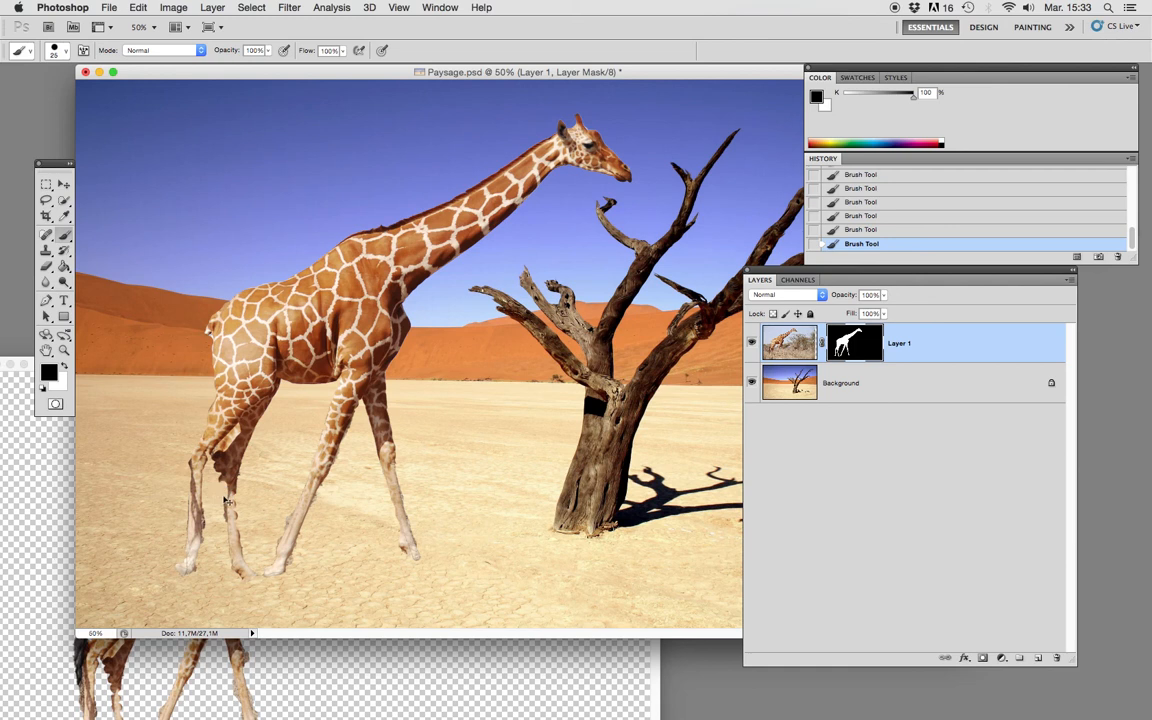
{"action": "left_click", "coordinate": [64, 367]}
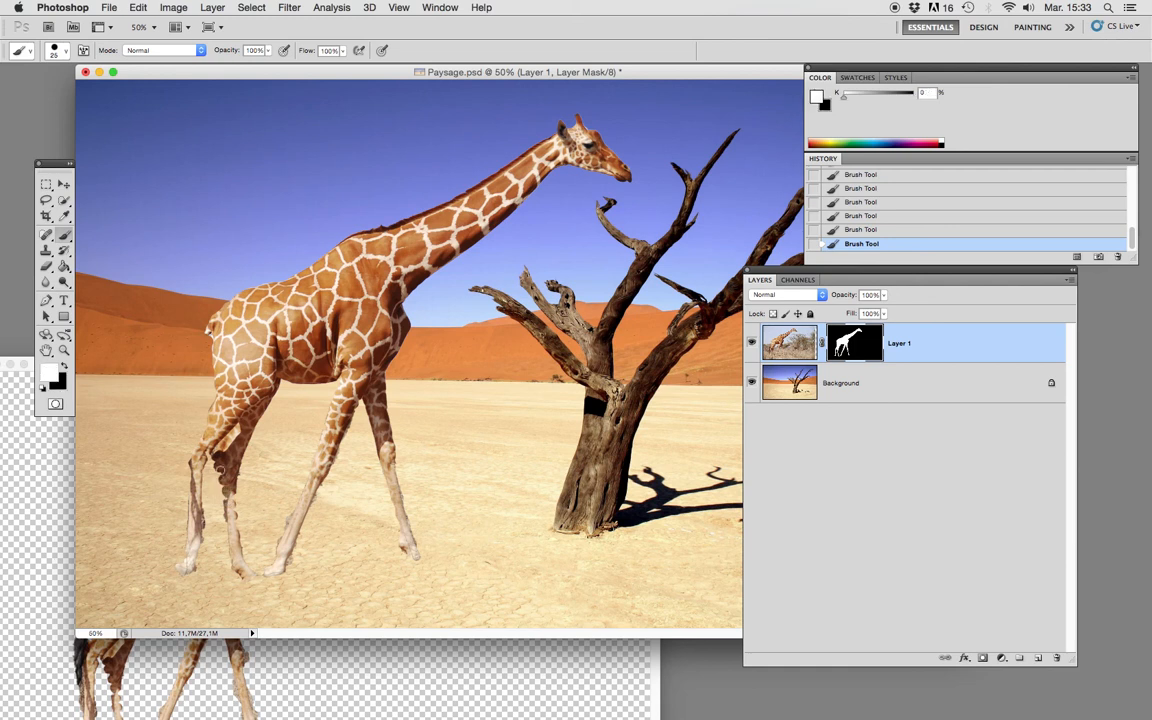
{"action": "mouse_move", "coordinate": [223, 470]}
{"action": "left_mouse_down"}
{"action": "mouse_move", "coordinate": [231, 544]}
{"action": "mouse_move", "coordinate": [231, 491]}
{"action": "left_mouse_up"}
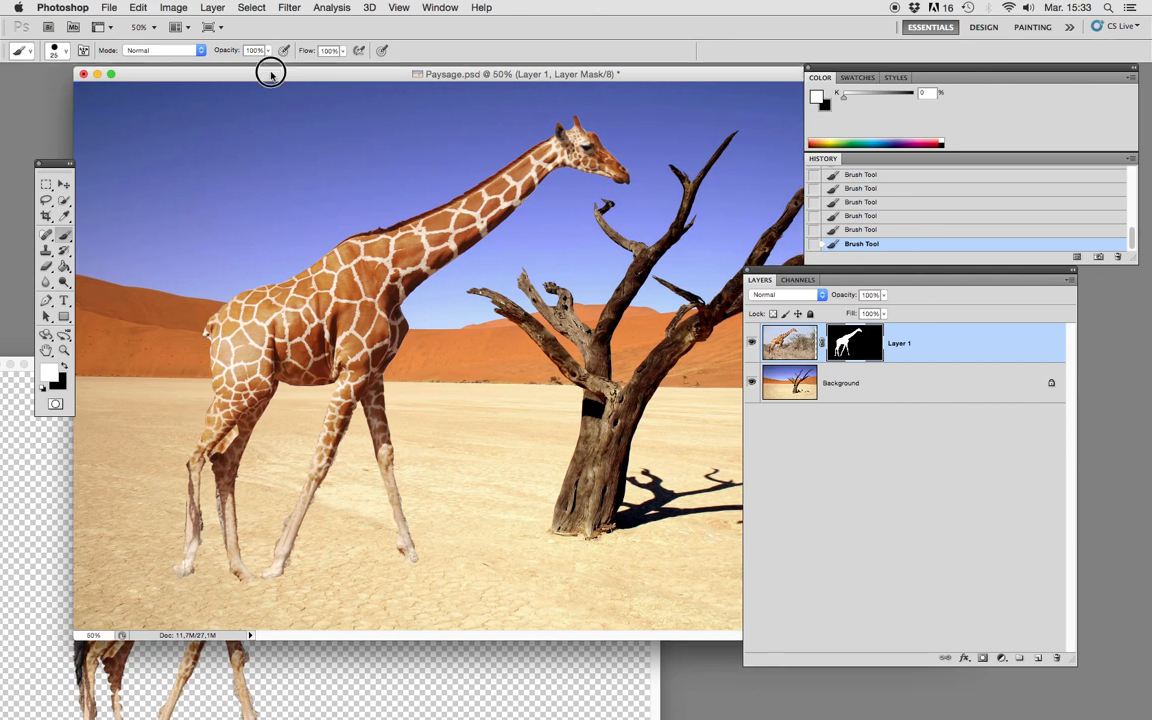
Shift the Paysage.psd window slightly down and move the toolbox clear of the image.
{"action": "left_click_drag", "start_coordinate": [270, 70], "coordinate": [262, 104]}
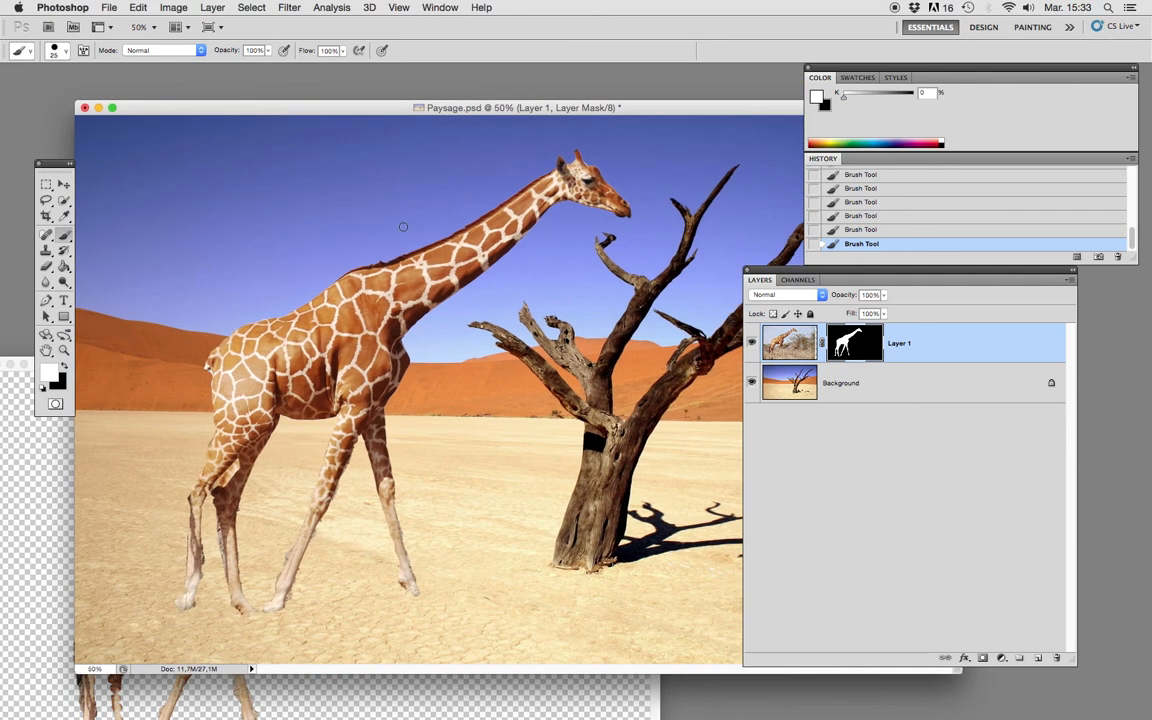
{"action": "left_click_drag", "start_coordinate": [51, 162], "coordinate": [36, 144]}
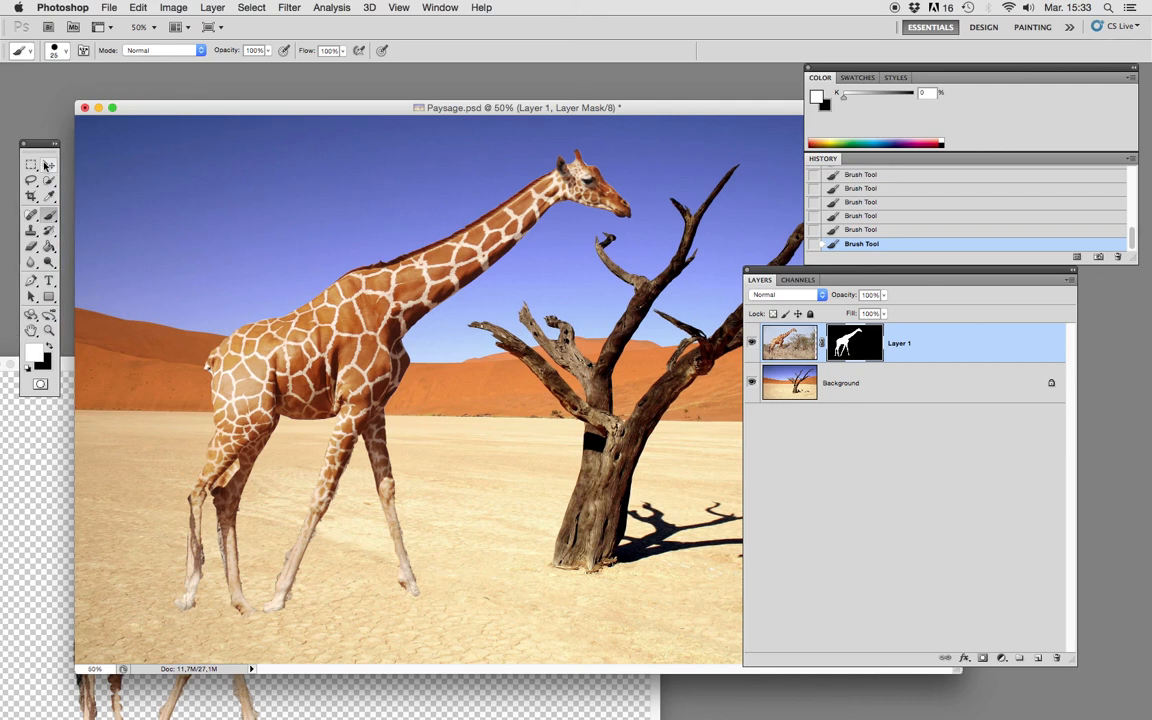